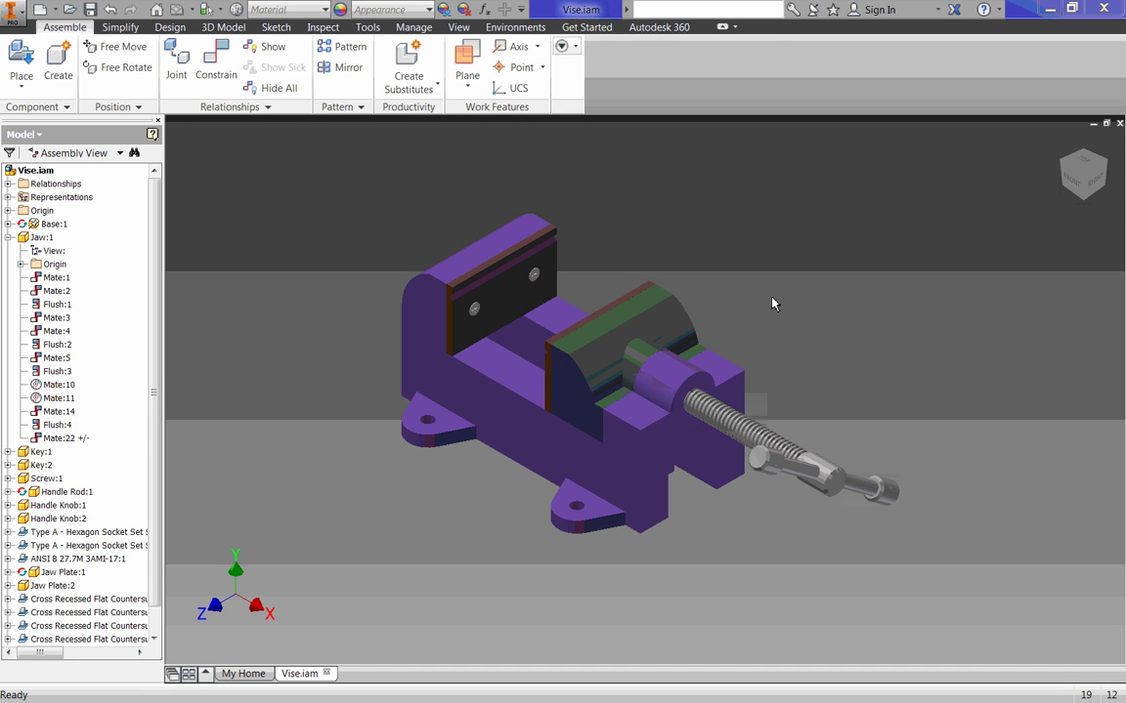
Slide the vise's movable jaw partway toward the fixed jaw in the assembly.
mouse_move(535, 322)
left_mouse_down()
mouse_move(563, 322)
mouse_move(554, 327)
left_mouse_up()
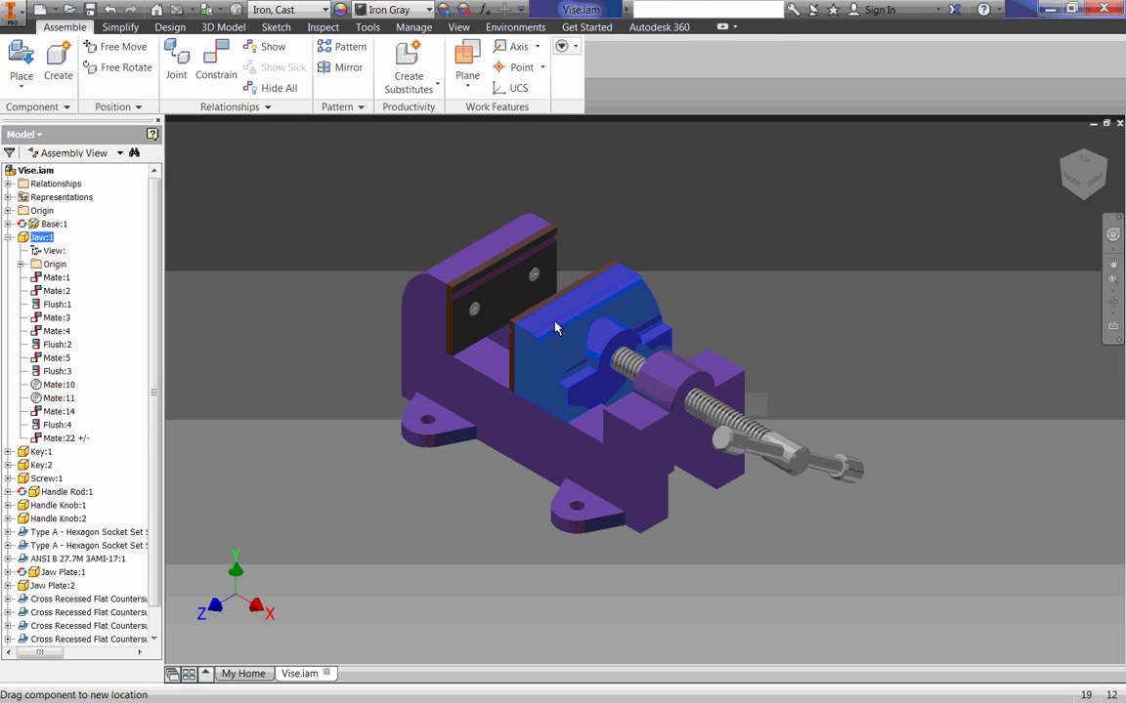
left_click(684, 220)
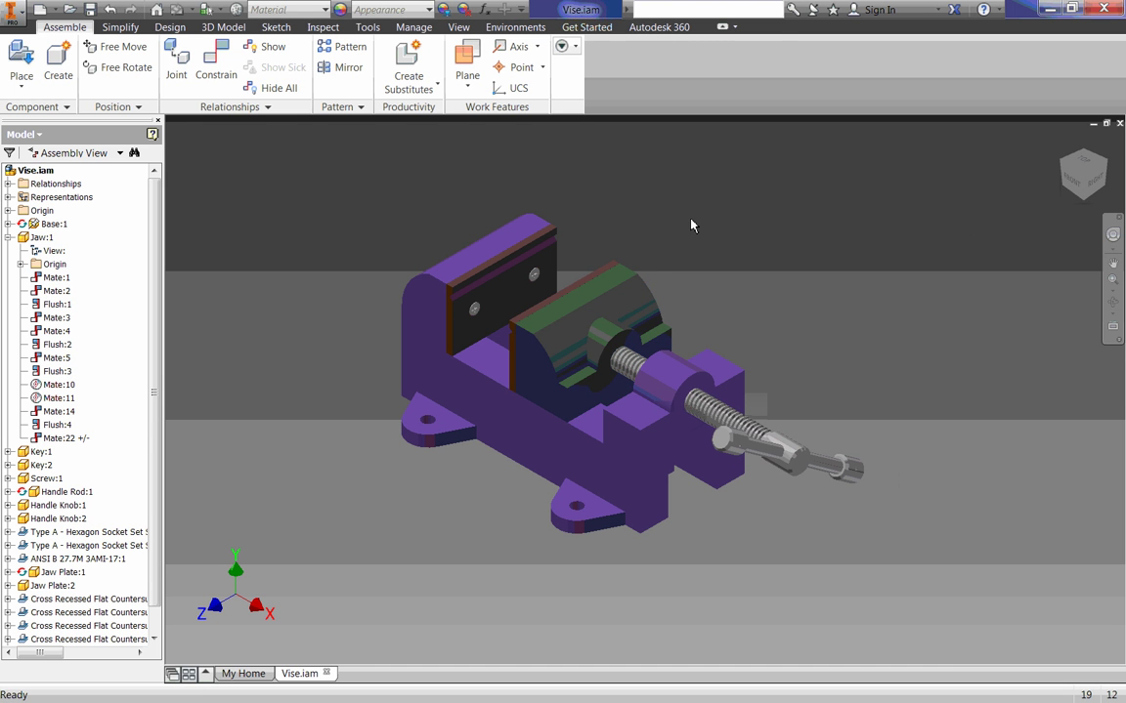
Create a new presentation containing a view of Vise.iam with the Manual explosion method.
left_click(56, 11)
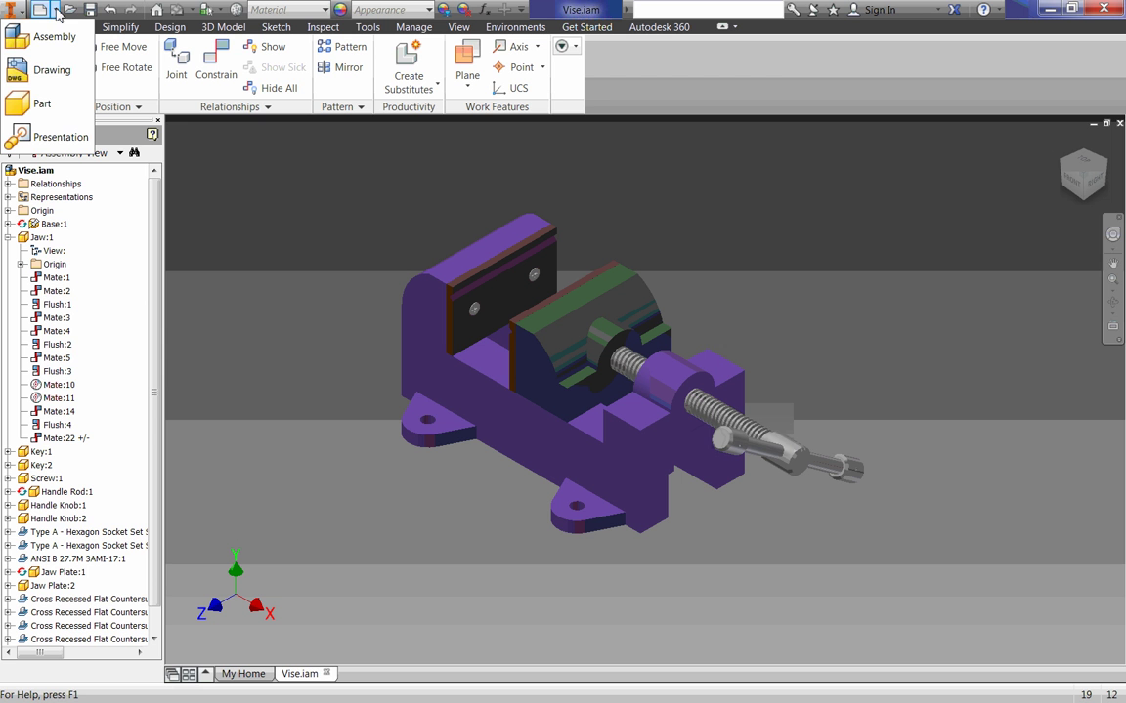
left_click(48, 139)
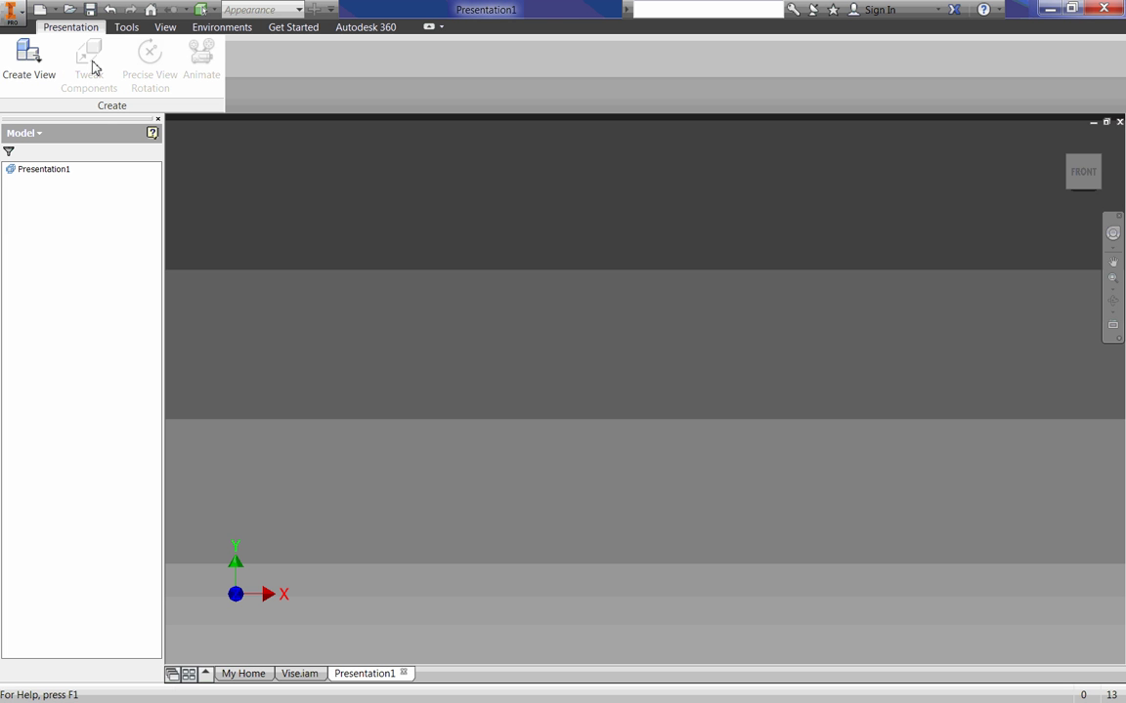
left_click(20, 60)
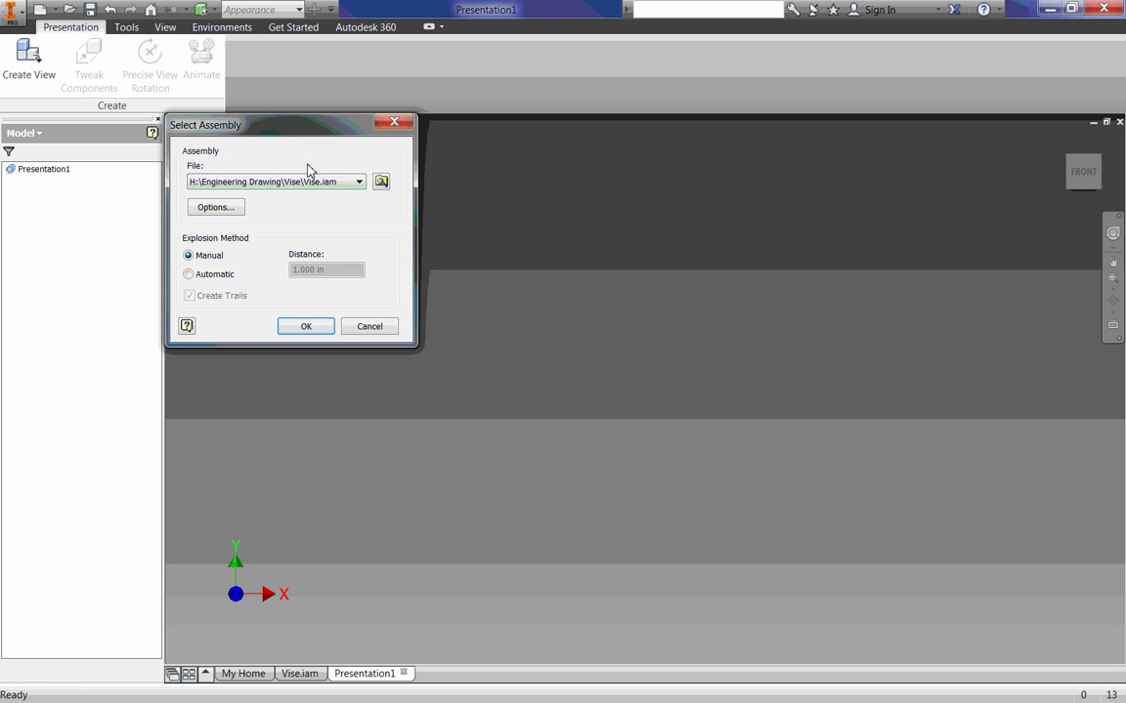
left_click(274, 182)
left_click(273, 192)
left_click(382, 182)
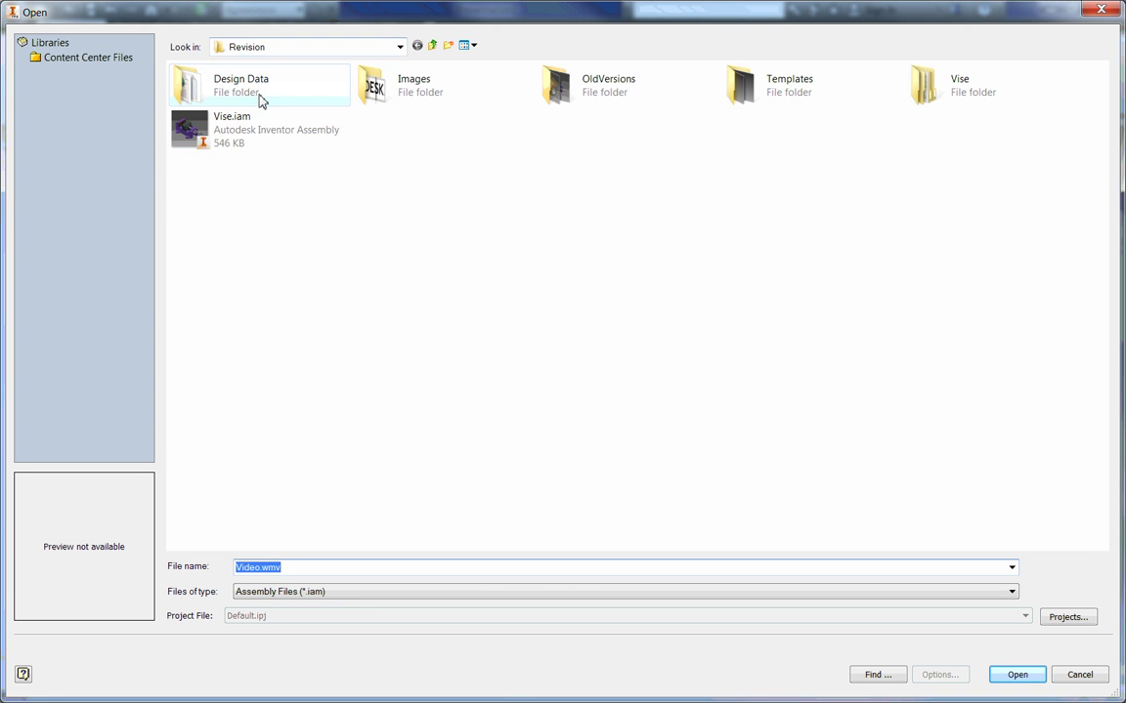
left_click(433, 45)
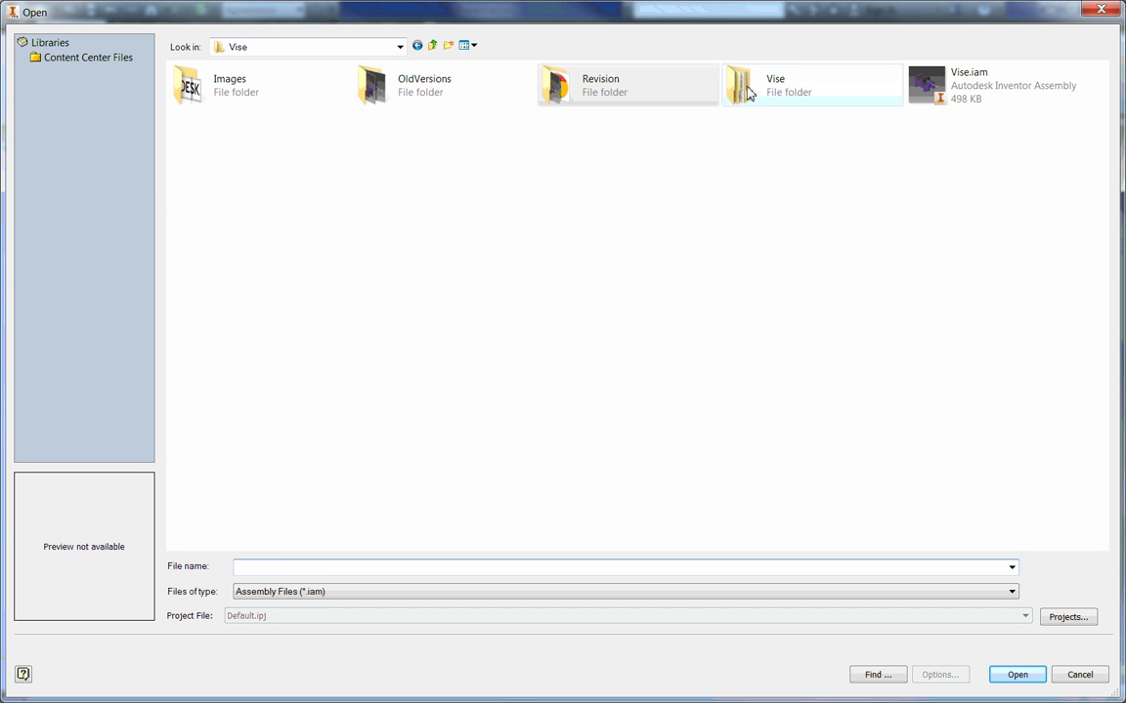
left_click(931, 85)
double_click(931, 85)
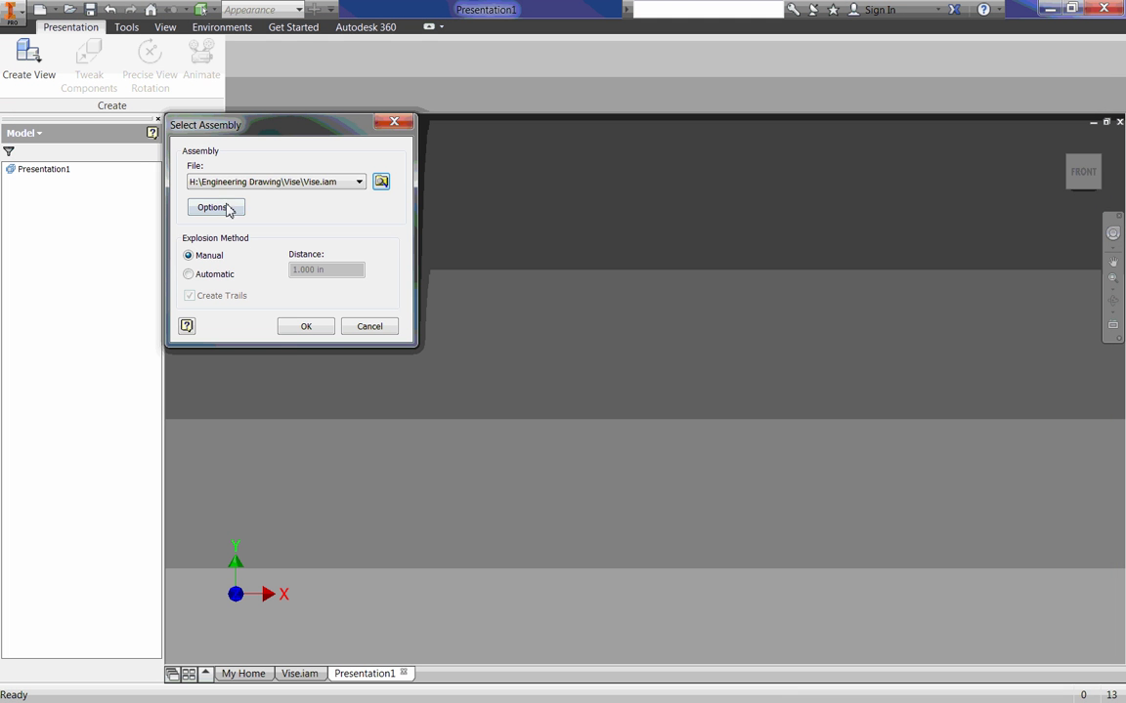
left_click(322, 326)
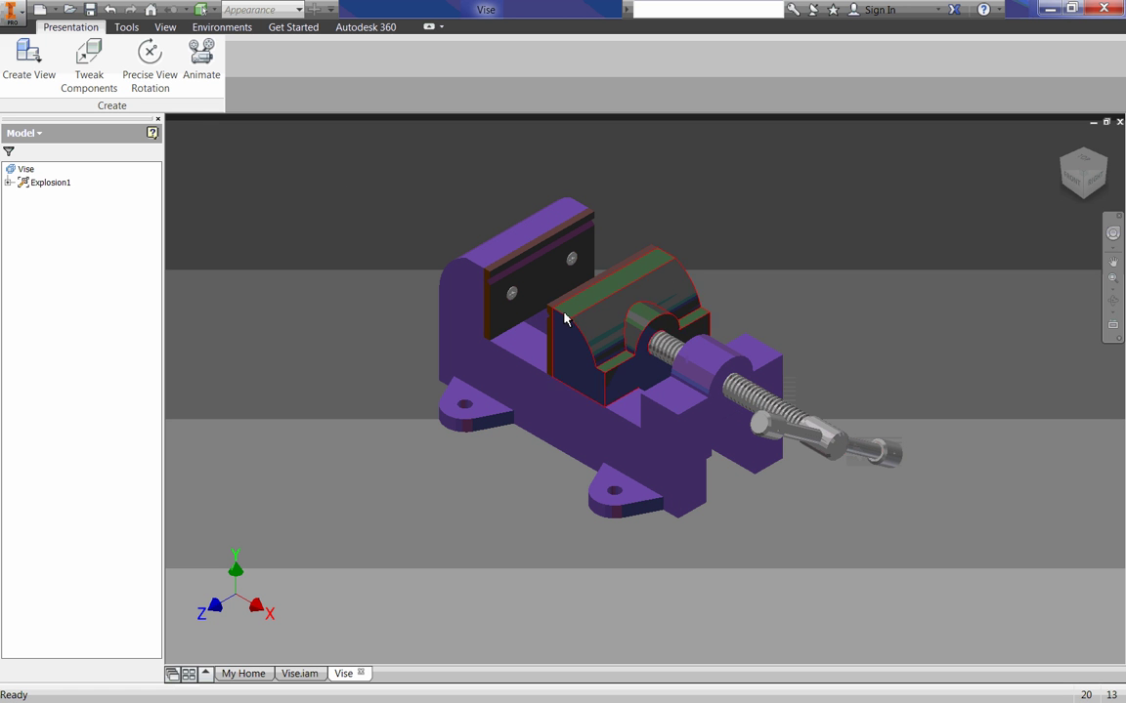
left_click(617, 329)
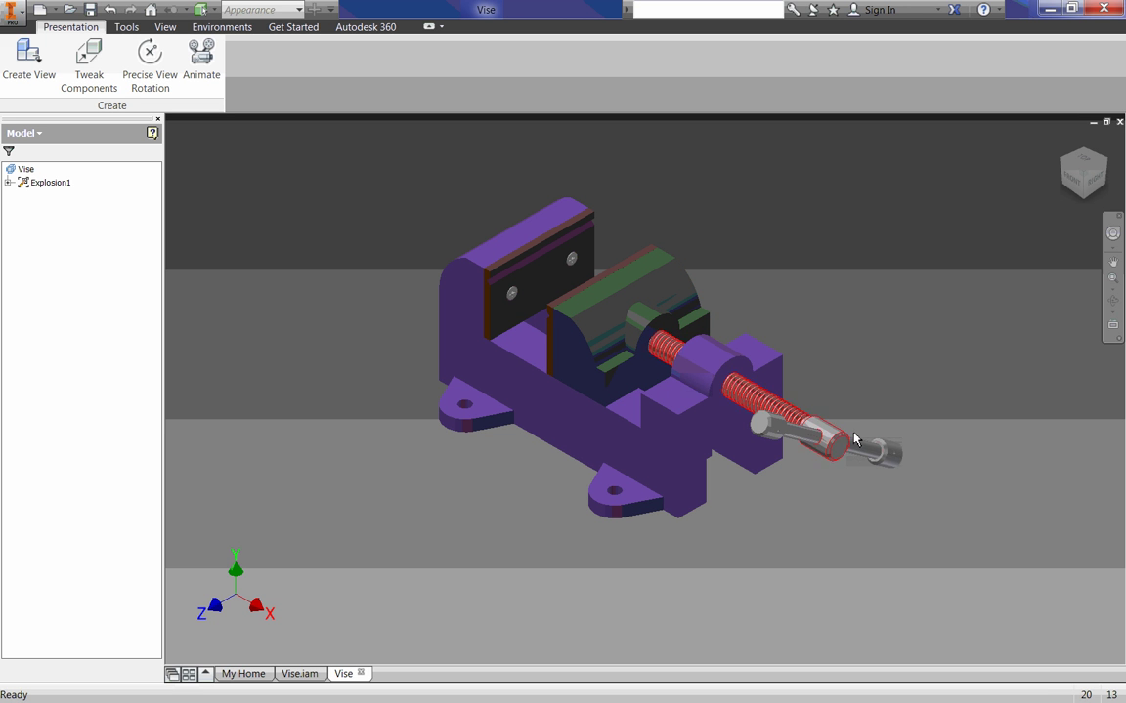
left_click(866, 467)
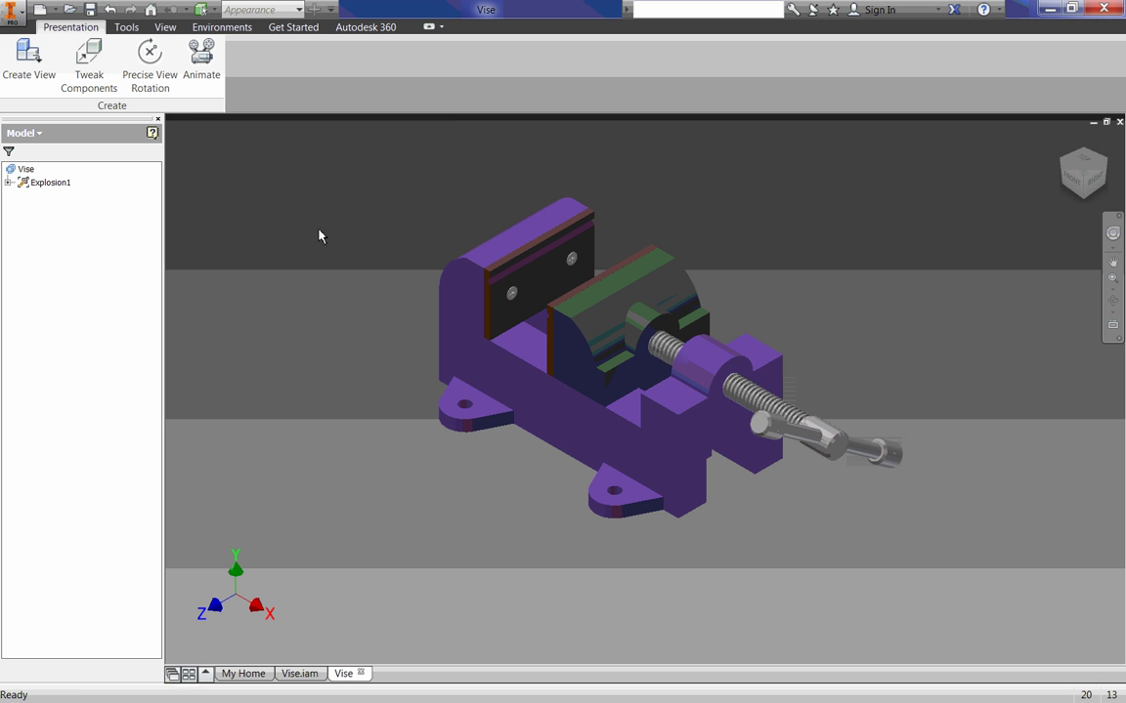
Tweak the outer handle knob off the end of the rod by about -1.683 in along Z, using the knob's face for direction.
left_click(99, 69)
left_click_drag(253, 138, 143, 136)
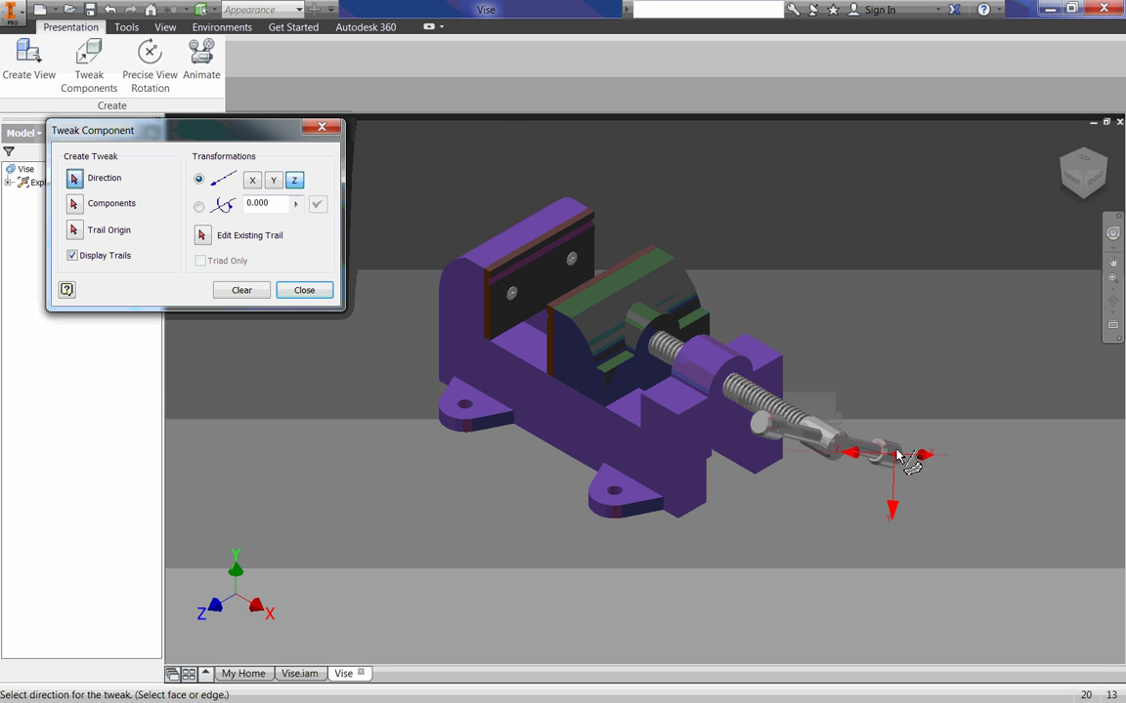
scroll(906, 459, "down", 5)
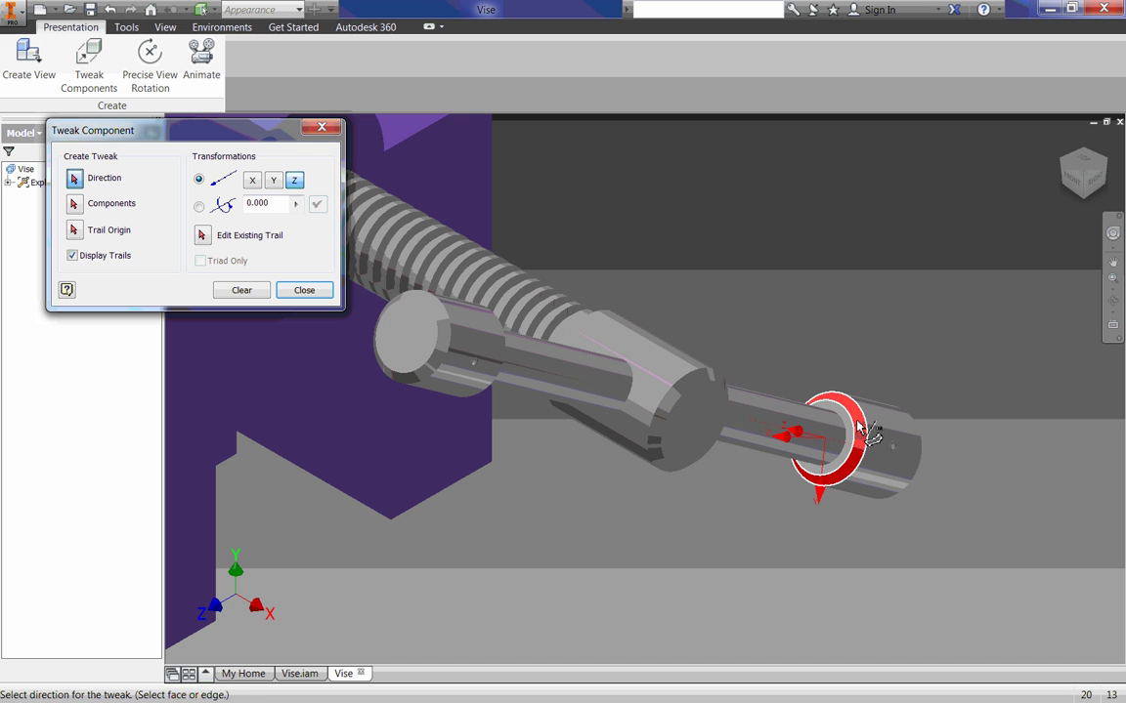
left_click(921, 435)
scroll(853, 482, "down", 4)
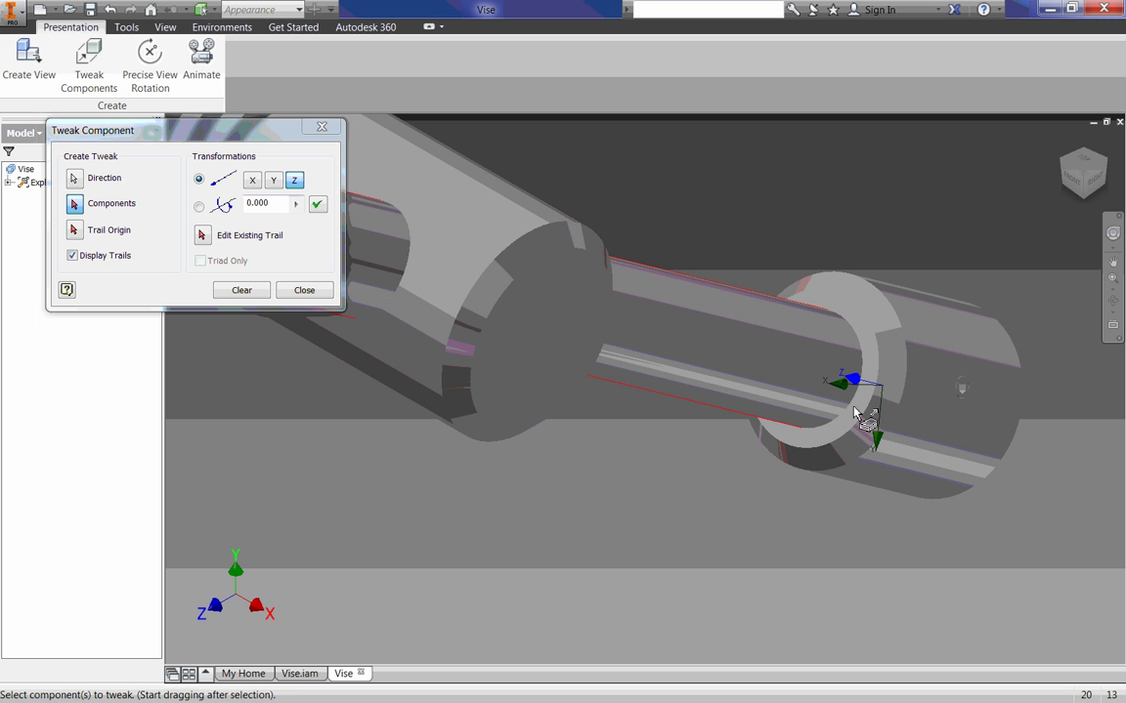
scroll(855, 434, "up", 2)
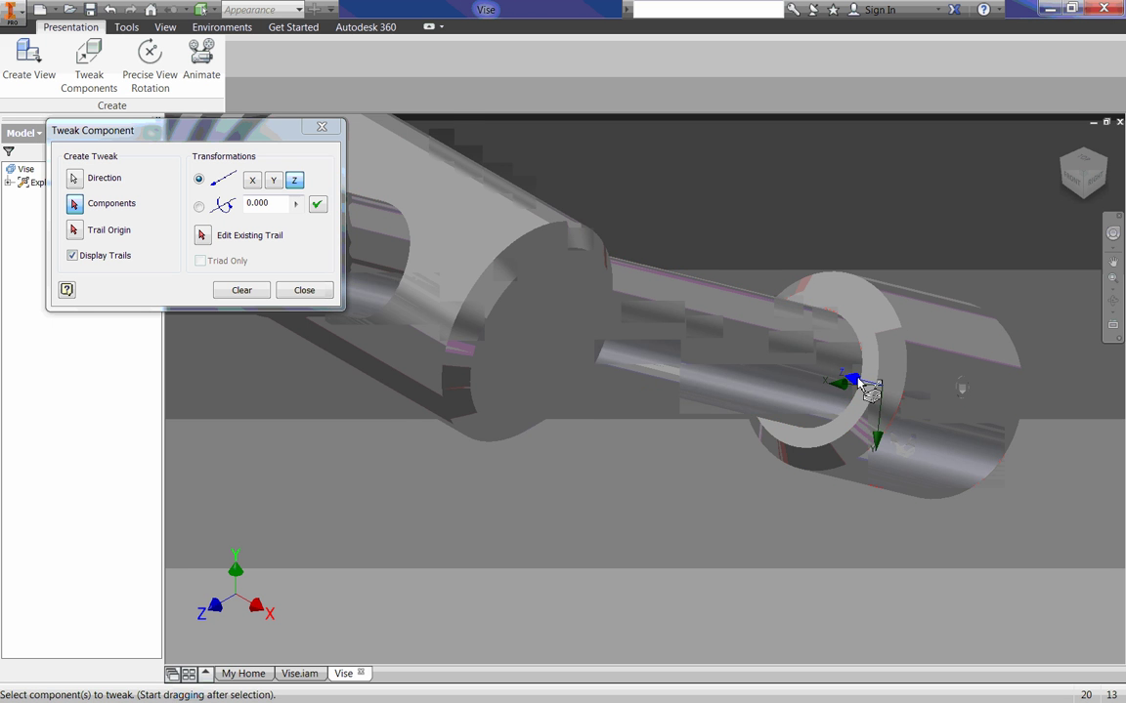
scroll(874, 396, "up", 2)
scroll(876, 397, "up", 2)
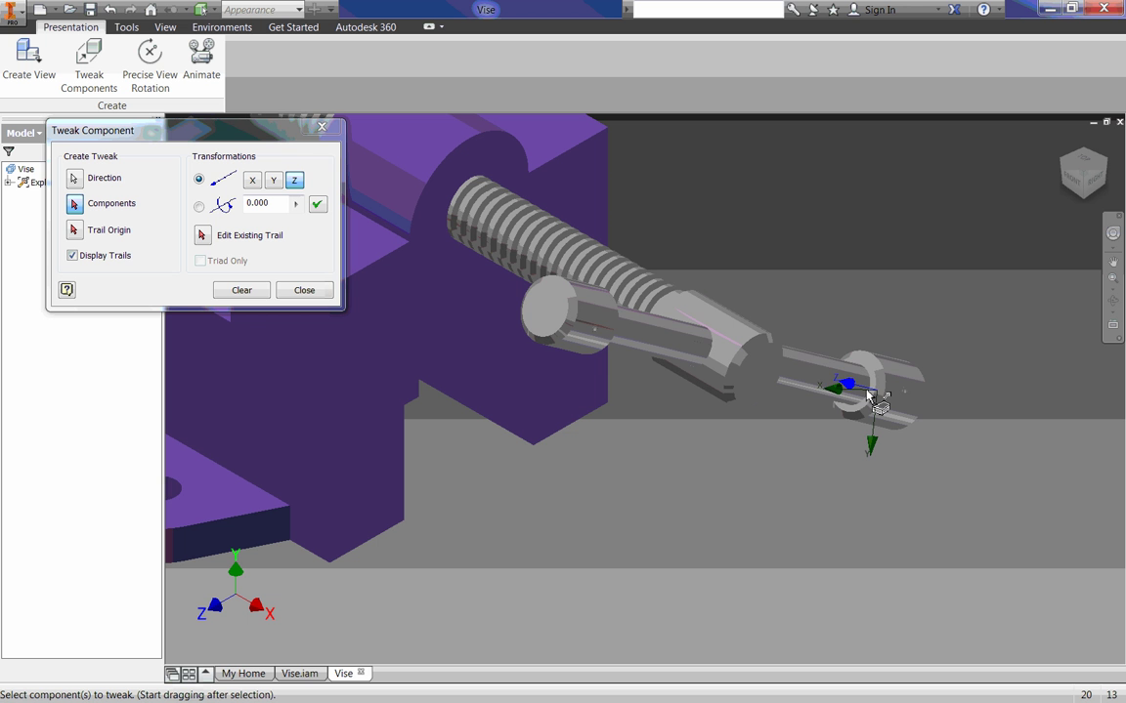
left_click_drag(885, 383, 868, 374)
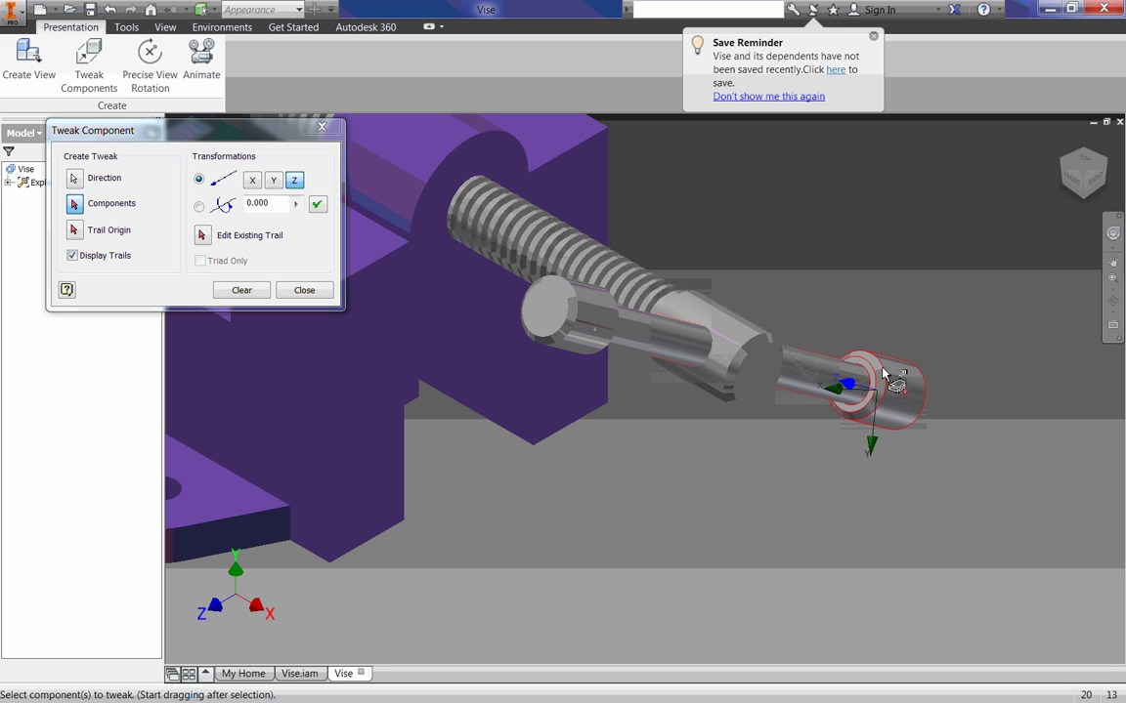
left_click(876, 370)
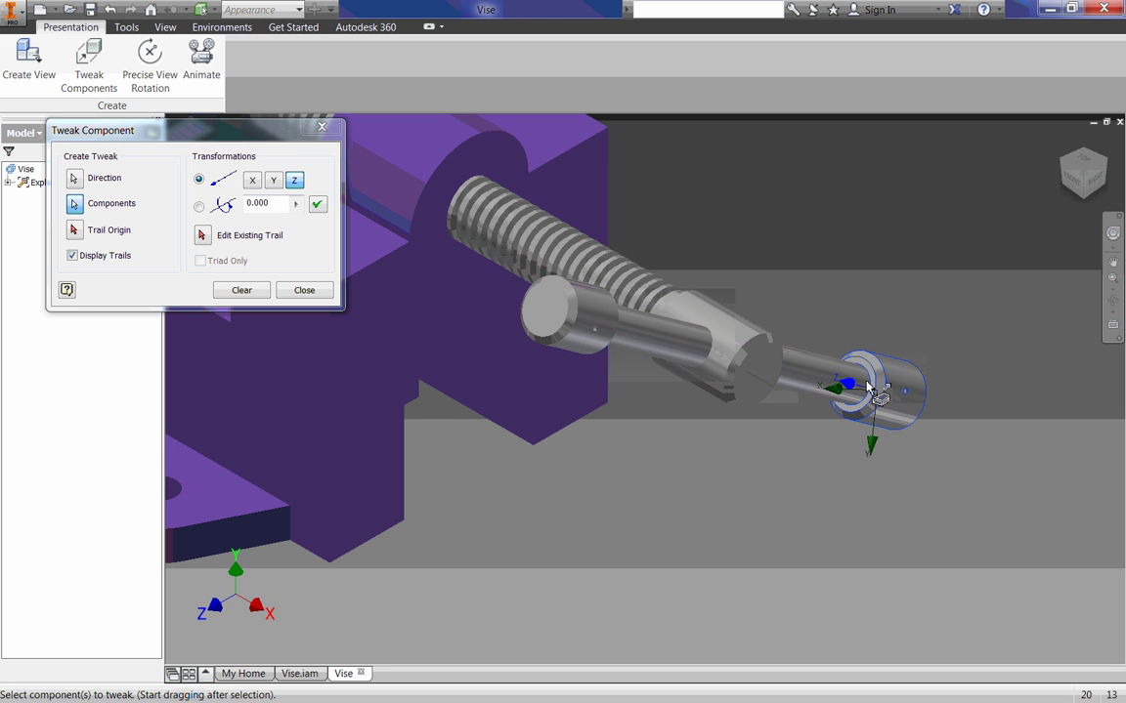
left_click_drag(867, 385, 1072, 395)
Raise the same handle knob above the vise by about -6.227 in along Y and clear the tweak selection for another component.
scroll(1006, 504, "up", 5)
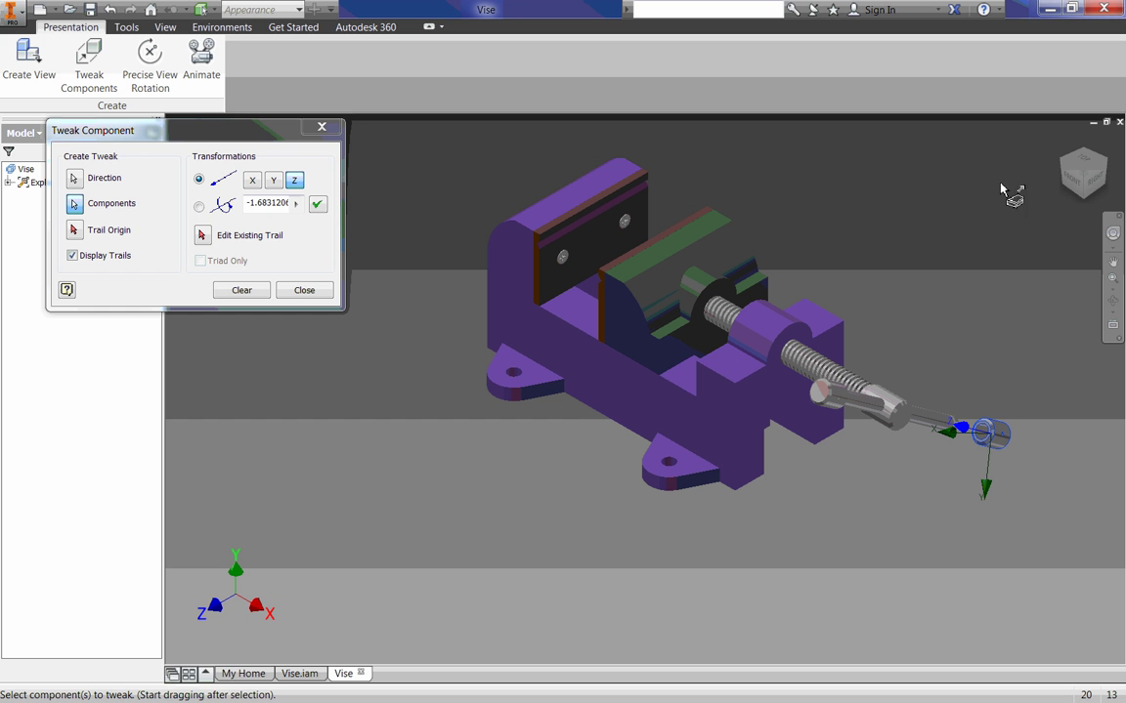
left_click(987, 487)
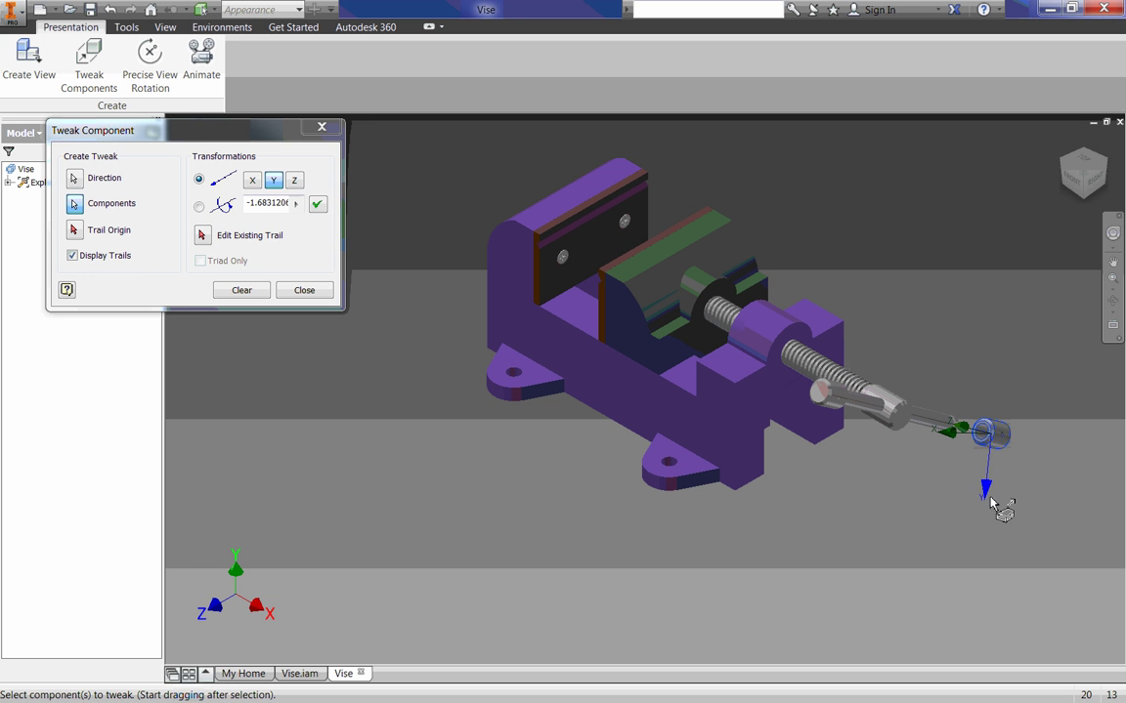
left_click_drag(992, 447, 1006, 161)
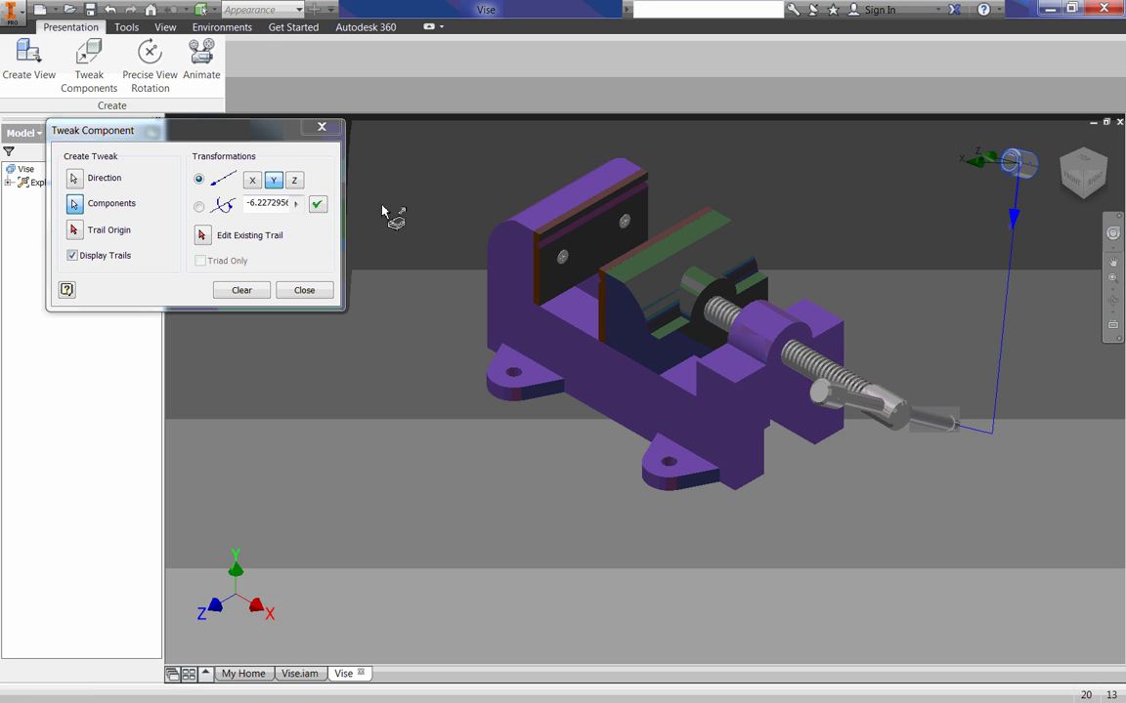
left_click(240, 291)
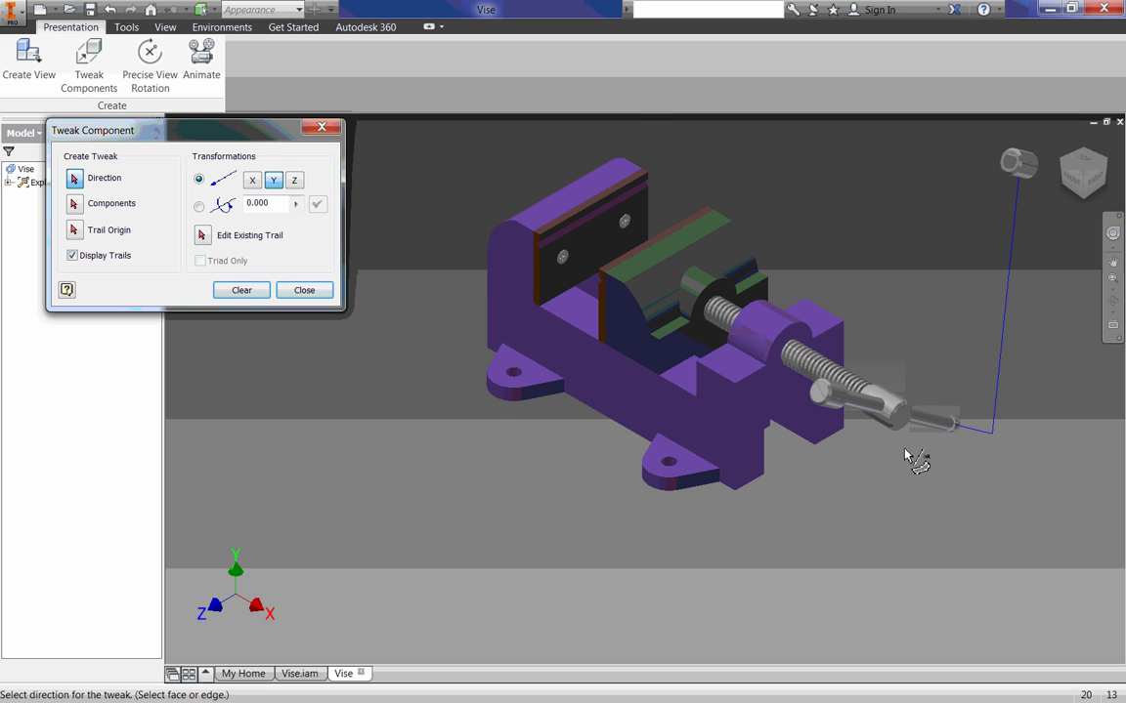
Try to tweak the remaining handle knob away from the rod, moving it about -4.997 in along Y, and undo the tweak.
scroll(909, 455, "up", 4)
left_click(750, 340)
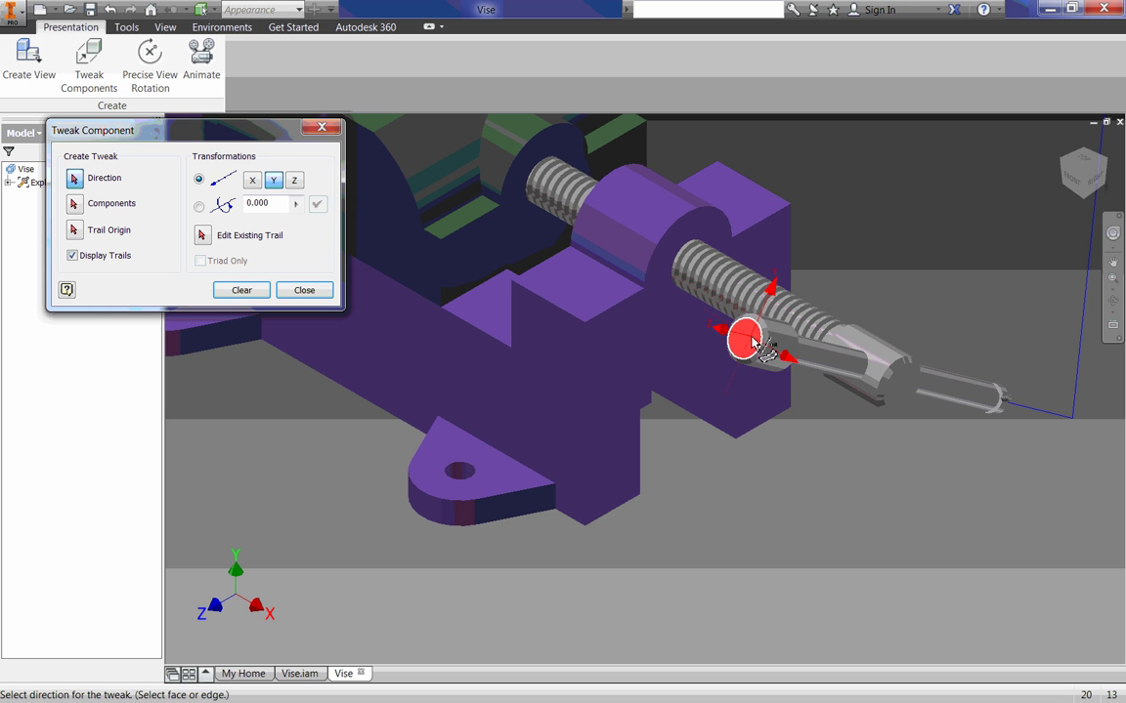
left_click(750, 338)
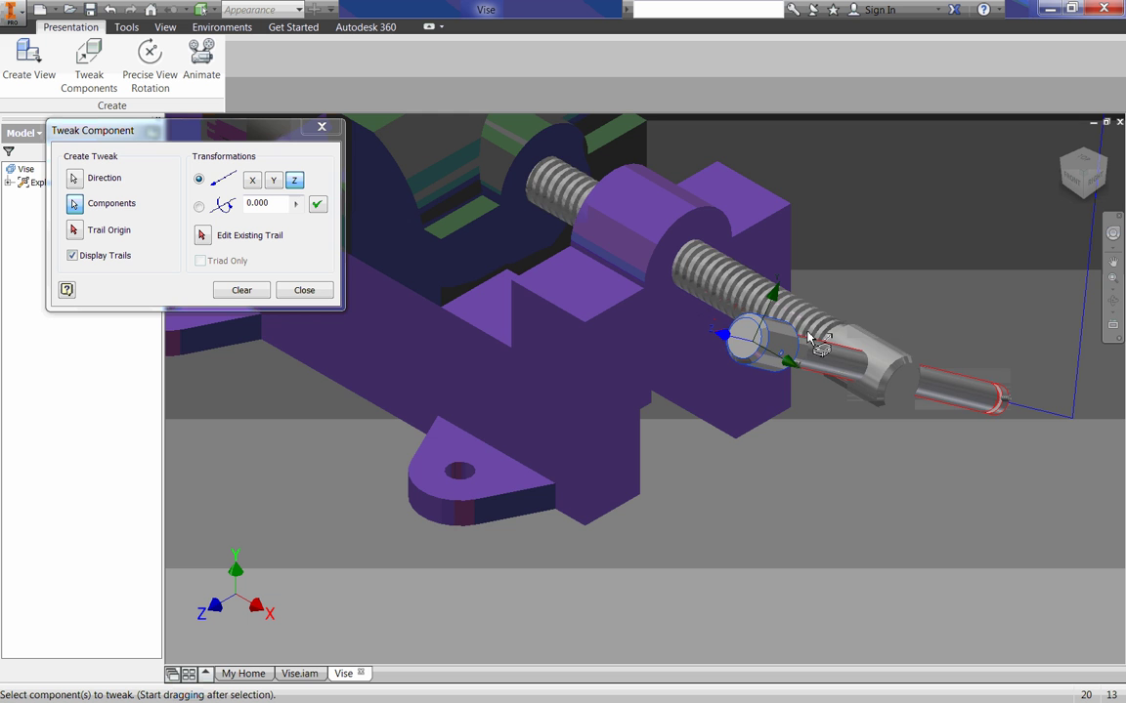
scroll(761, 351, "down", 3)
scroll(758, 348, "down", 2)
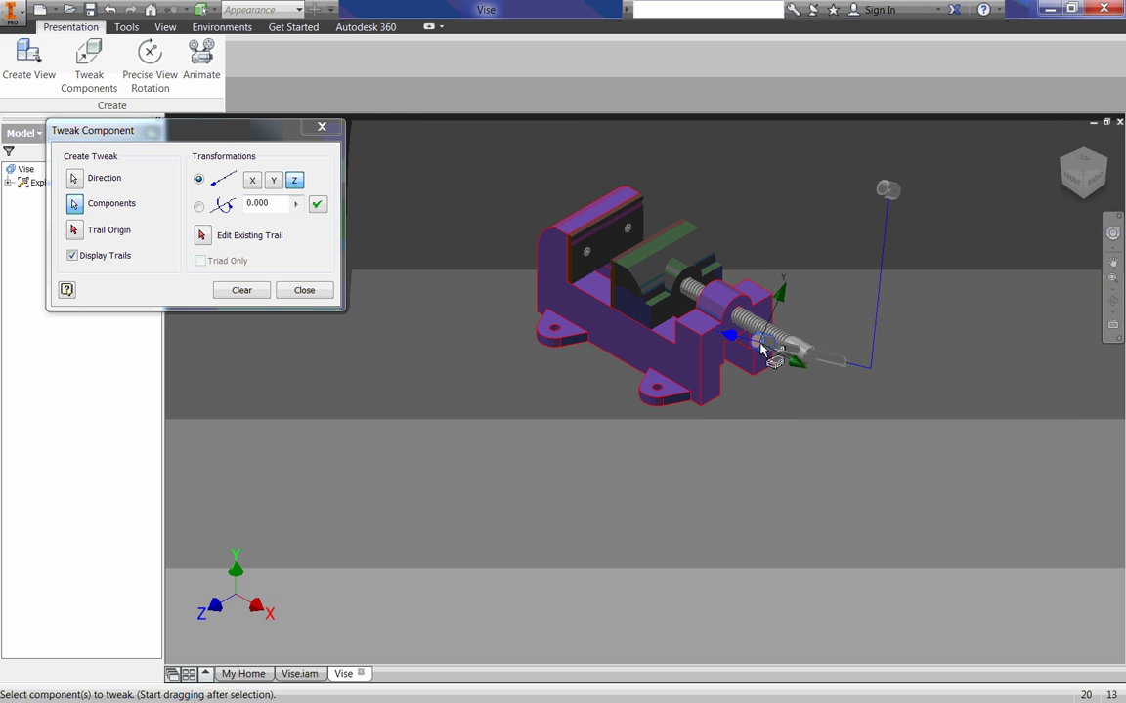
left_click_drag(764, 344, 705, 473)
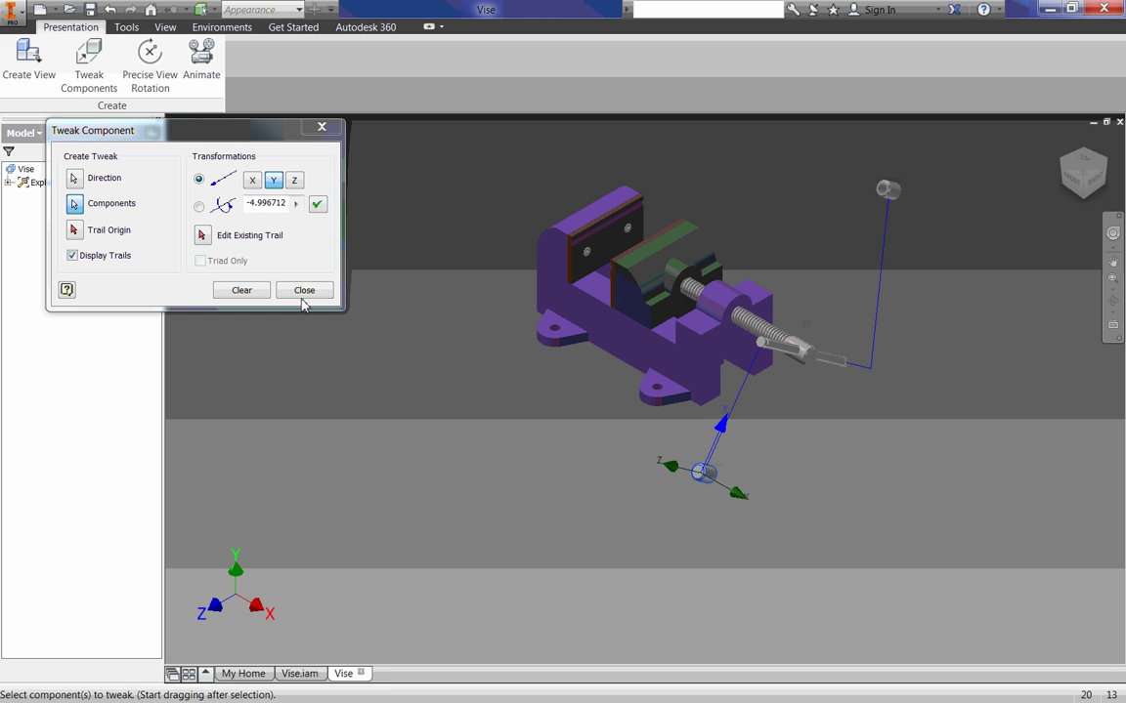
left_click(319, 128)
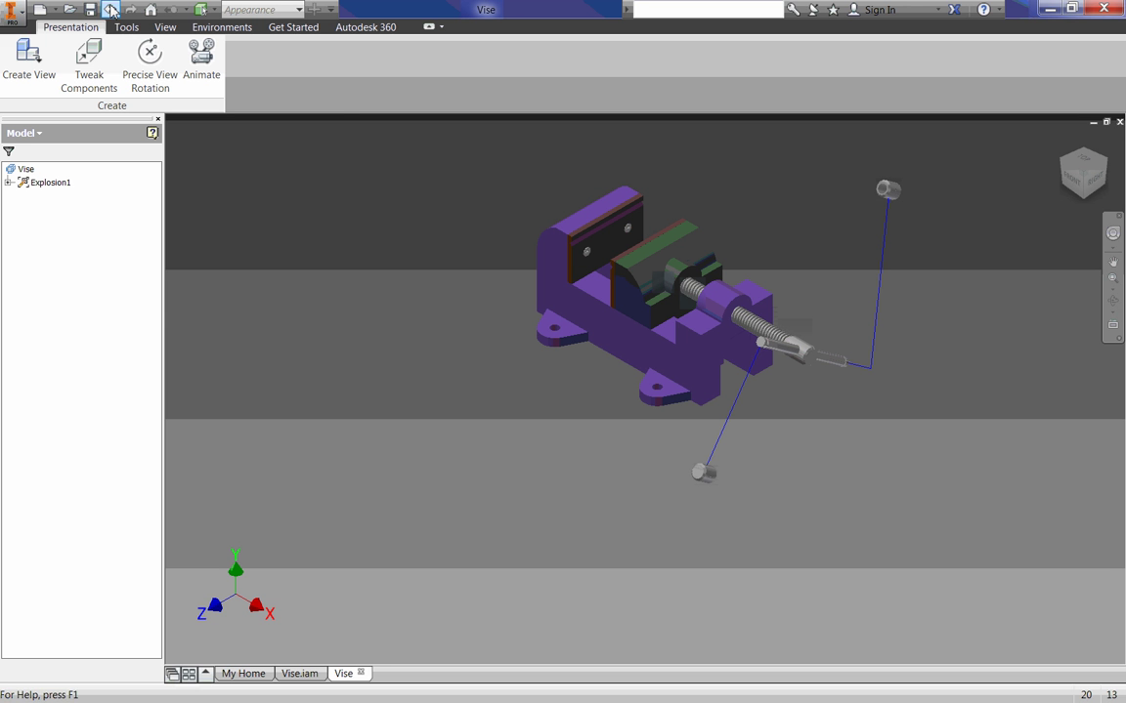
left_click(111, 10)
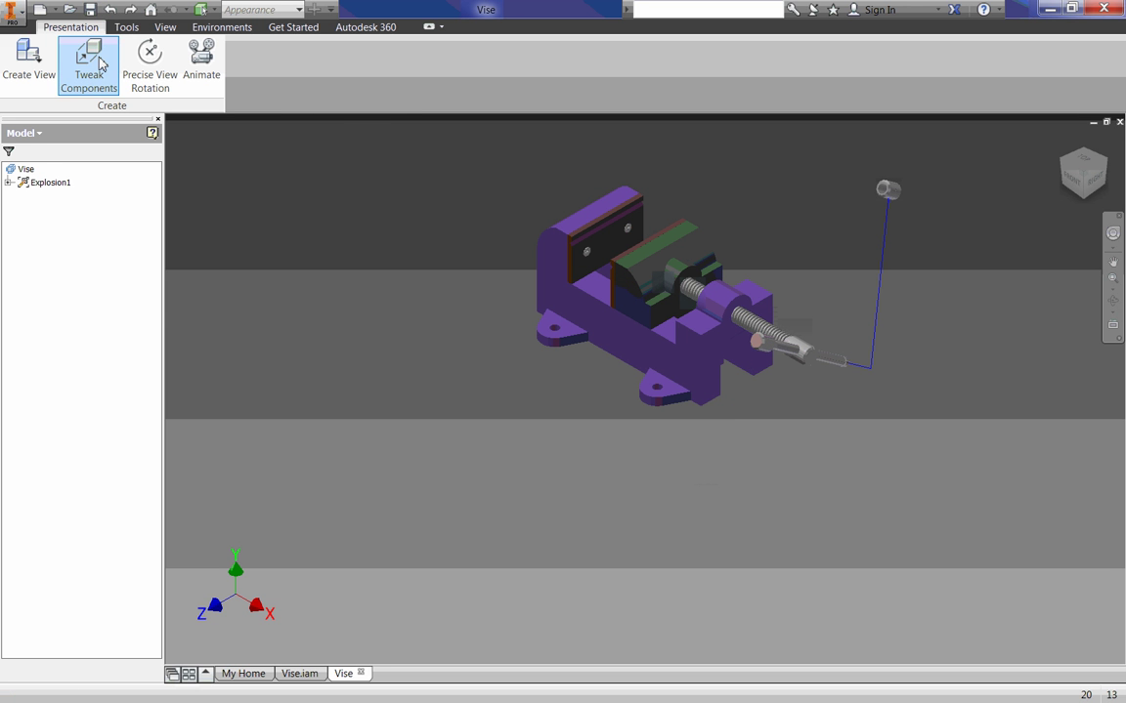
Try to tweak the remaining handle knob by about -2.699 in along X.
left_click(101, 64)
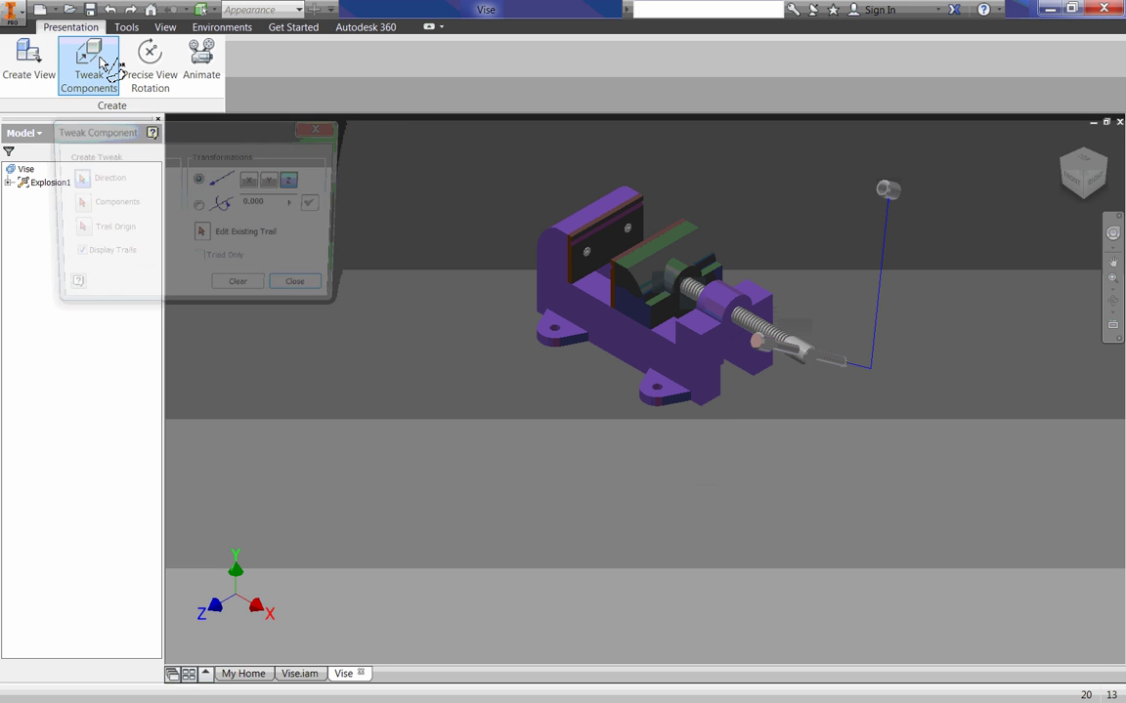
left_click(762, 347)
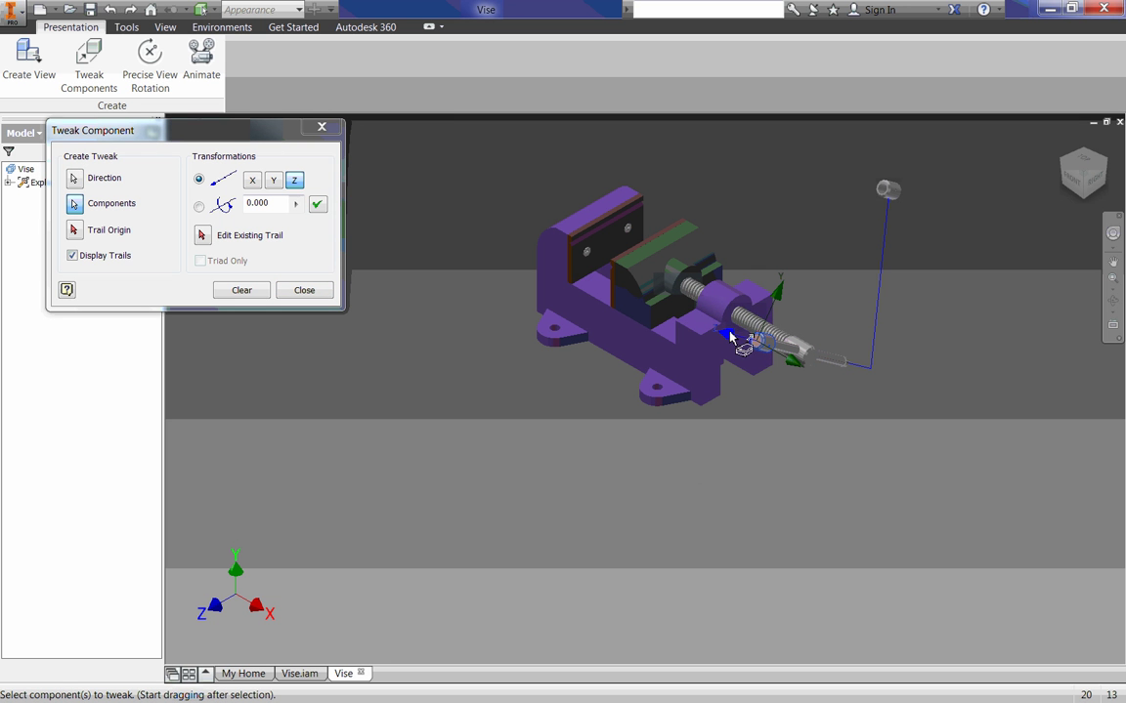
left_click_drag(757, 348, 704, 309)
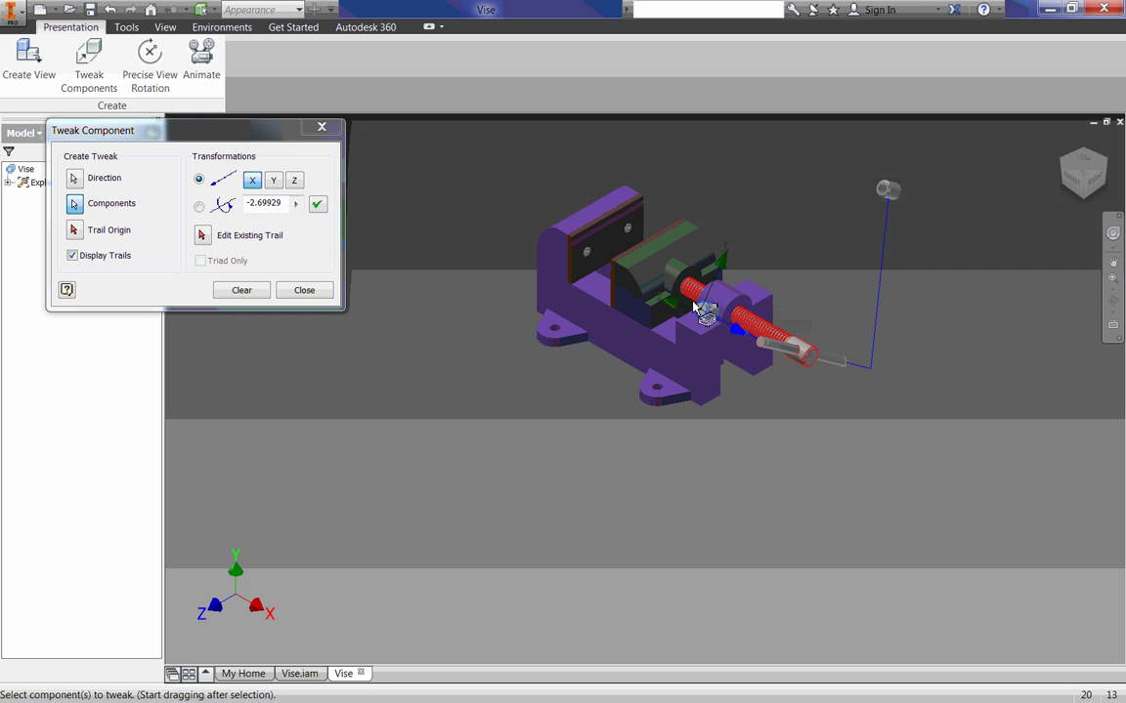
scroll(753, 349, "down", 3)
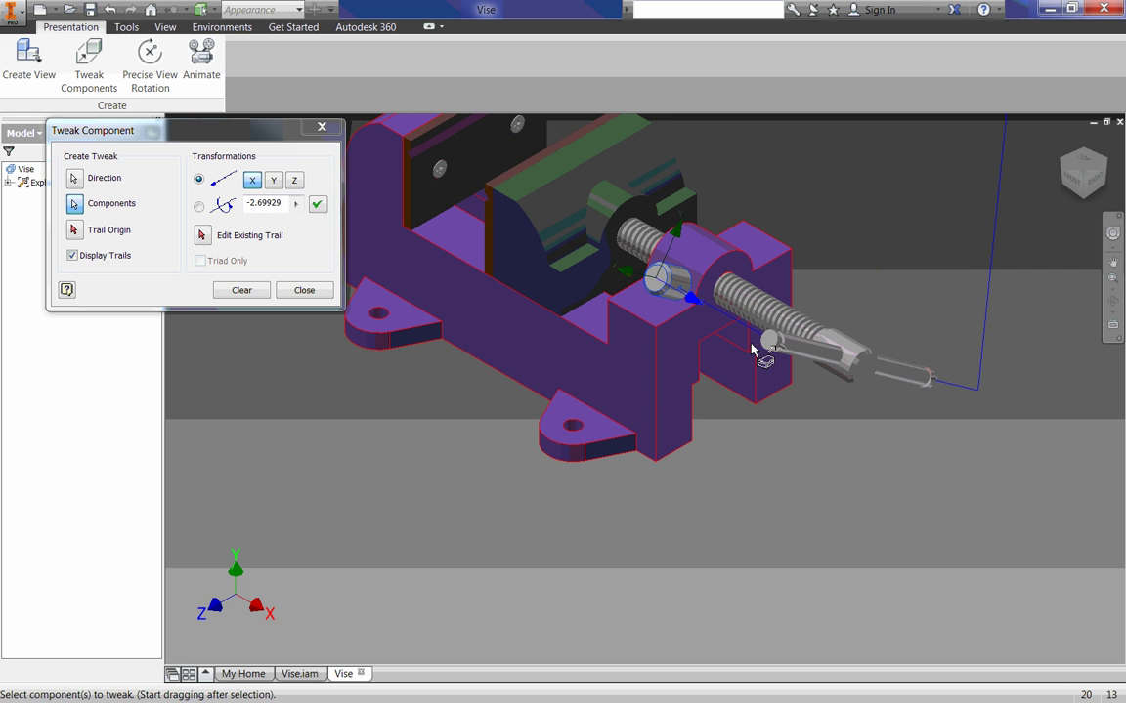
left_click(311, 291)
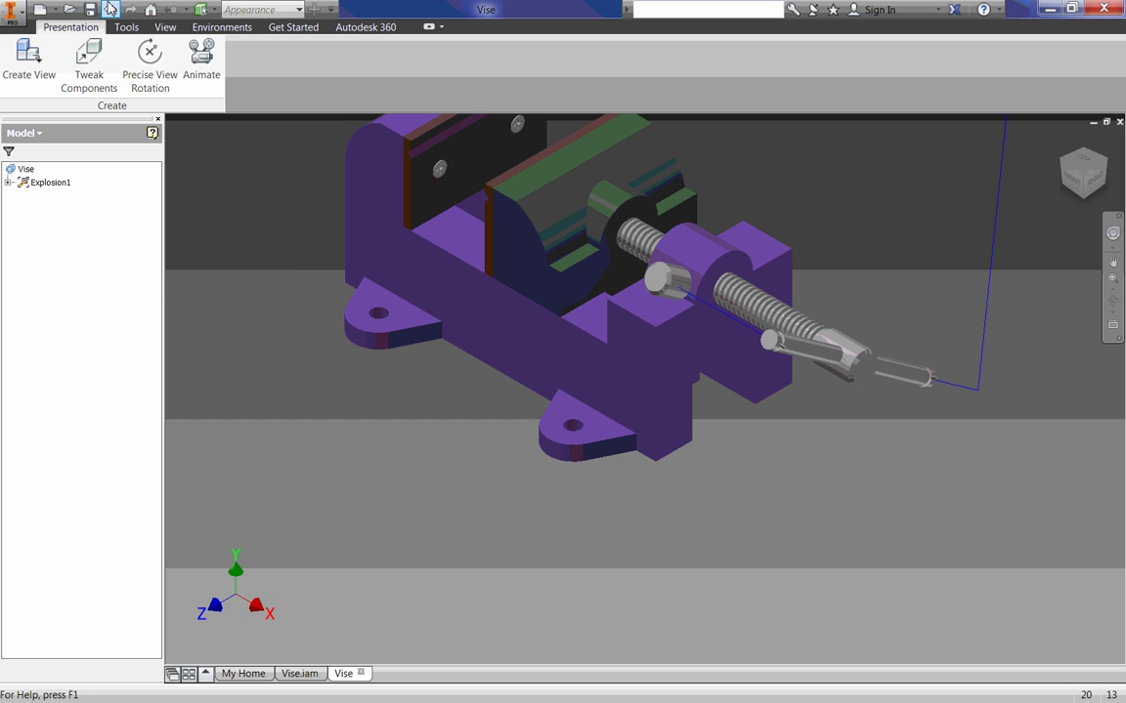
Try to tweak the remaining handle knob off the rod by about 4.563 in along Z, using the knob's face for direction.
left_click(88, 58)
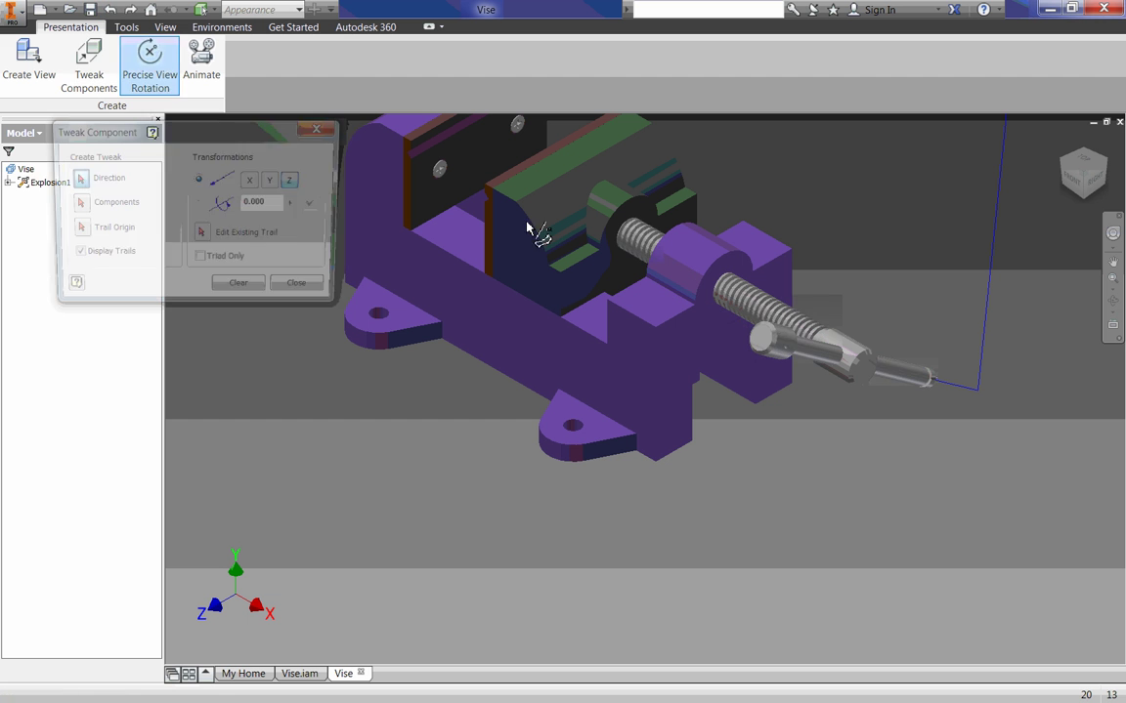
left_click(766, 346)
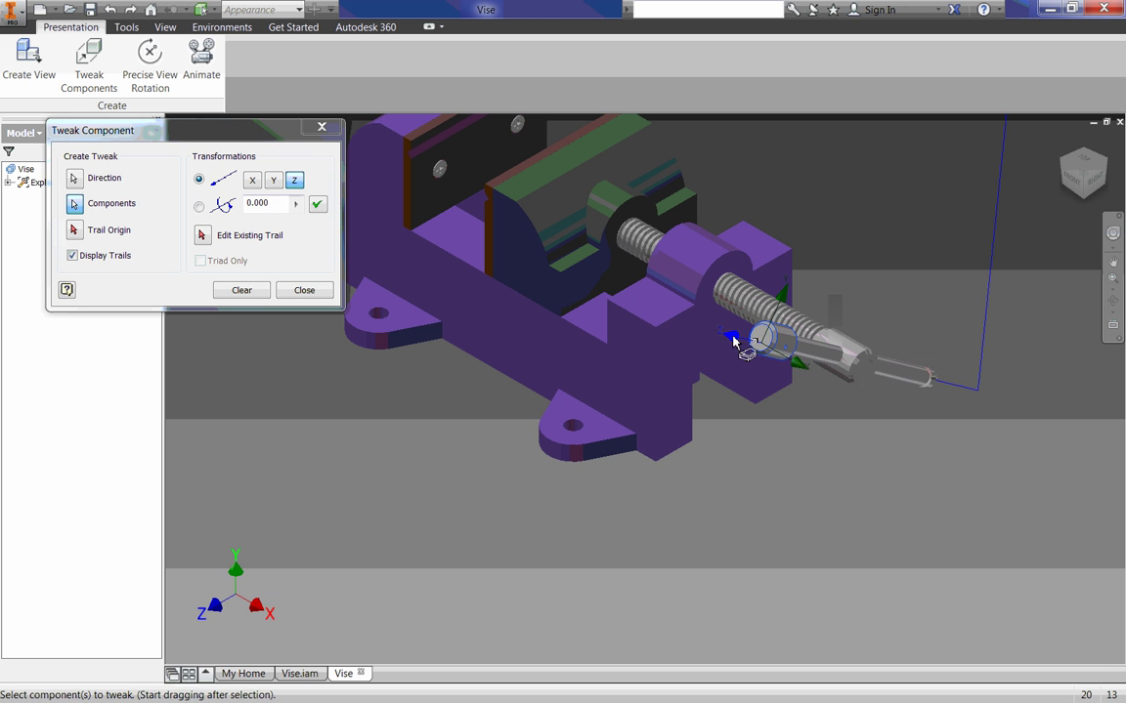
left_click_drag(735, 340, 486, 293)
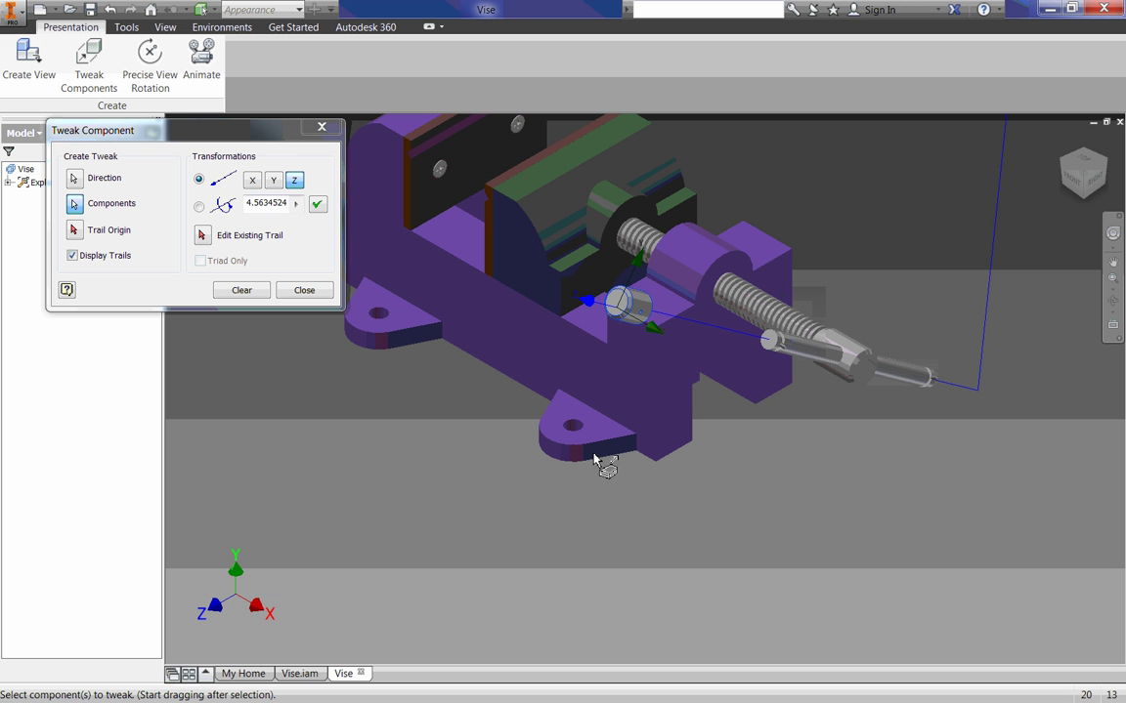
Try to lower the same handle knob by about -1.782 in along Y, and undo both of its tweaks.
left_click(636, 262)
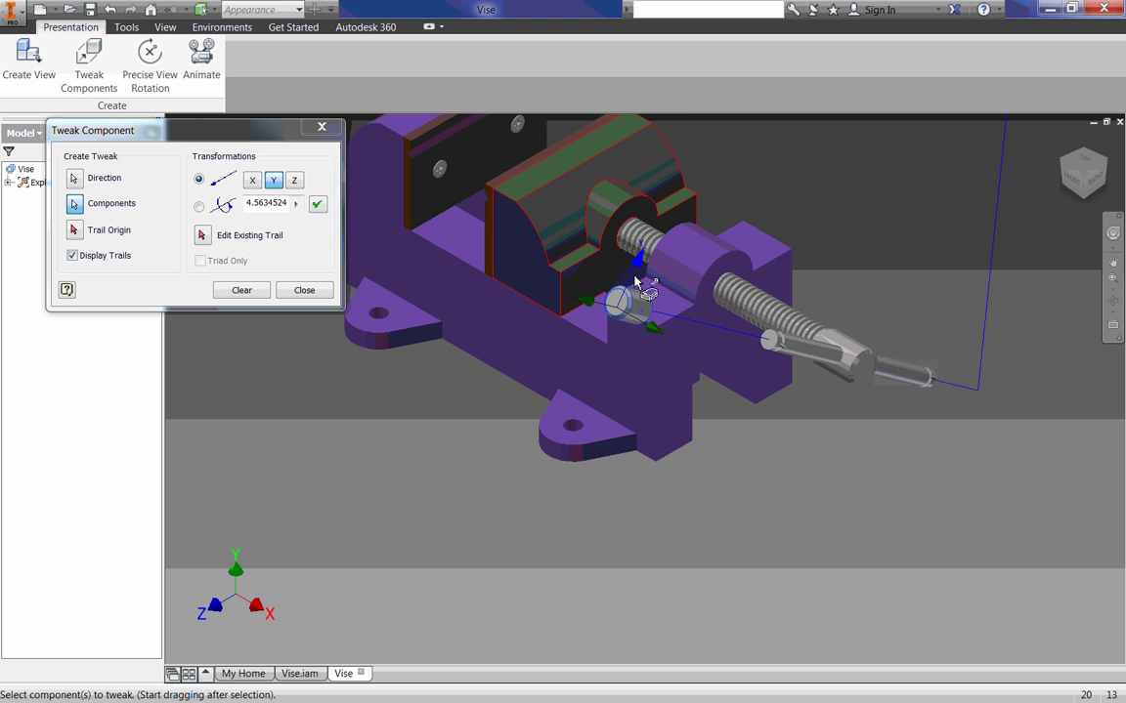
scroll(618, 311, "up", 5)
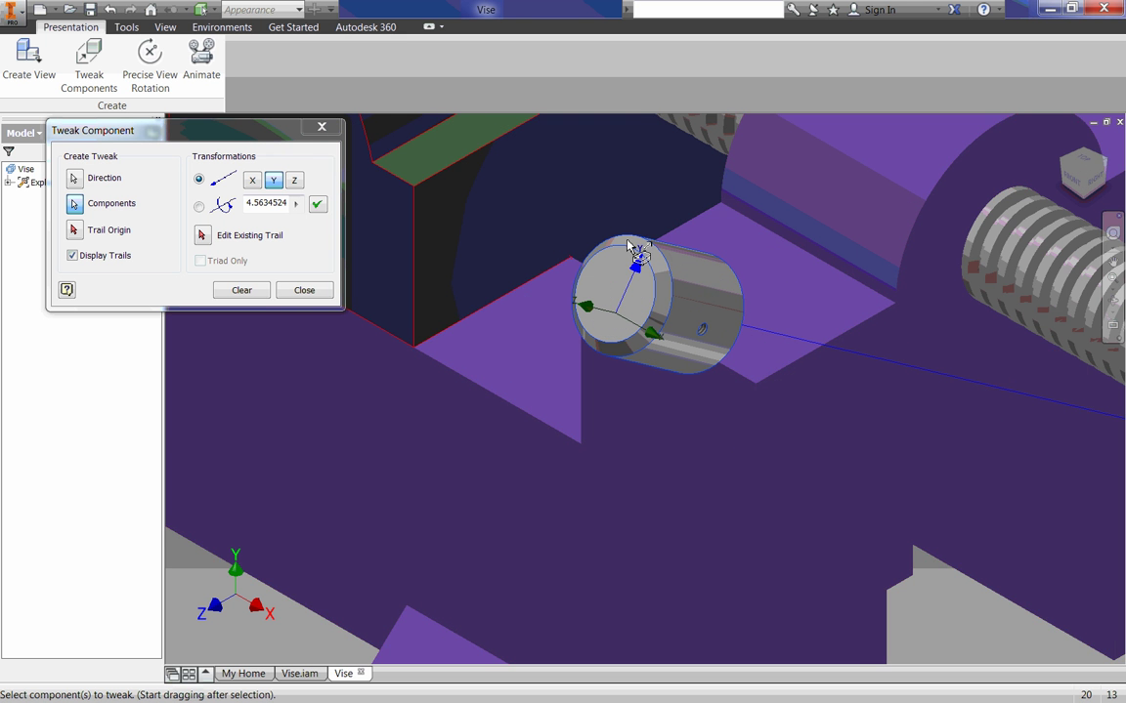
scroll(630, 251, "down", 5)
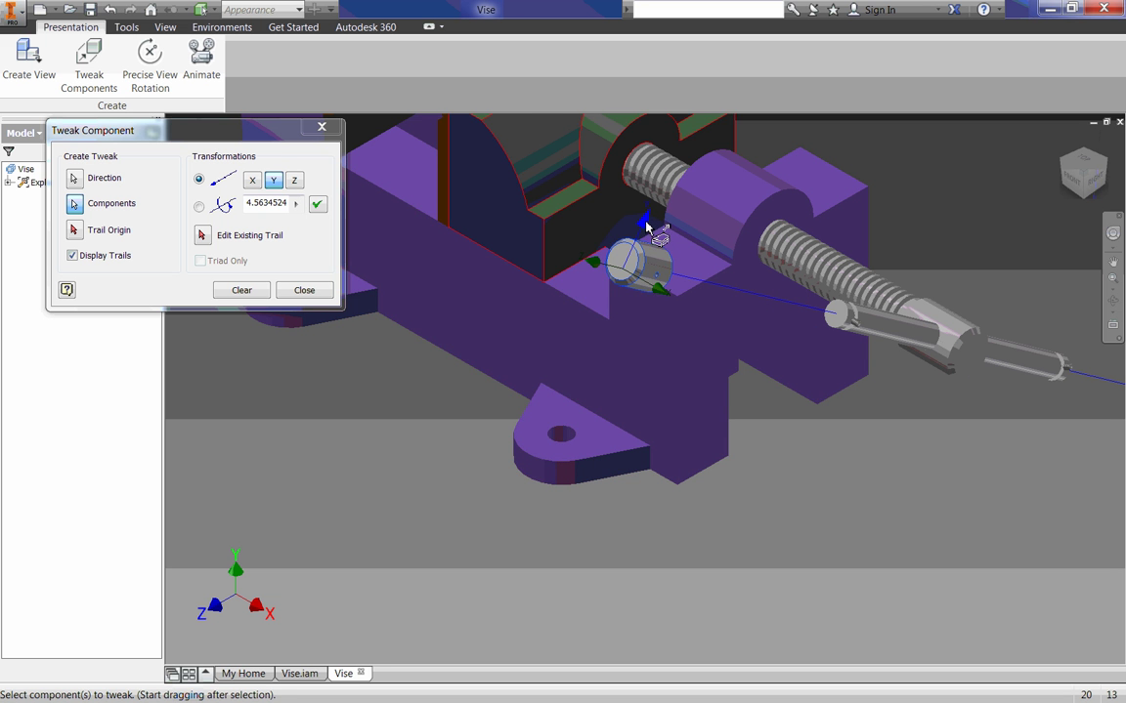
left_click_drag(646, 226, 496, 310)
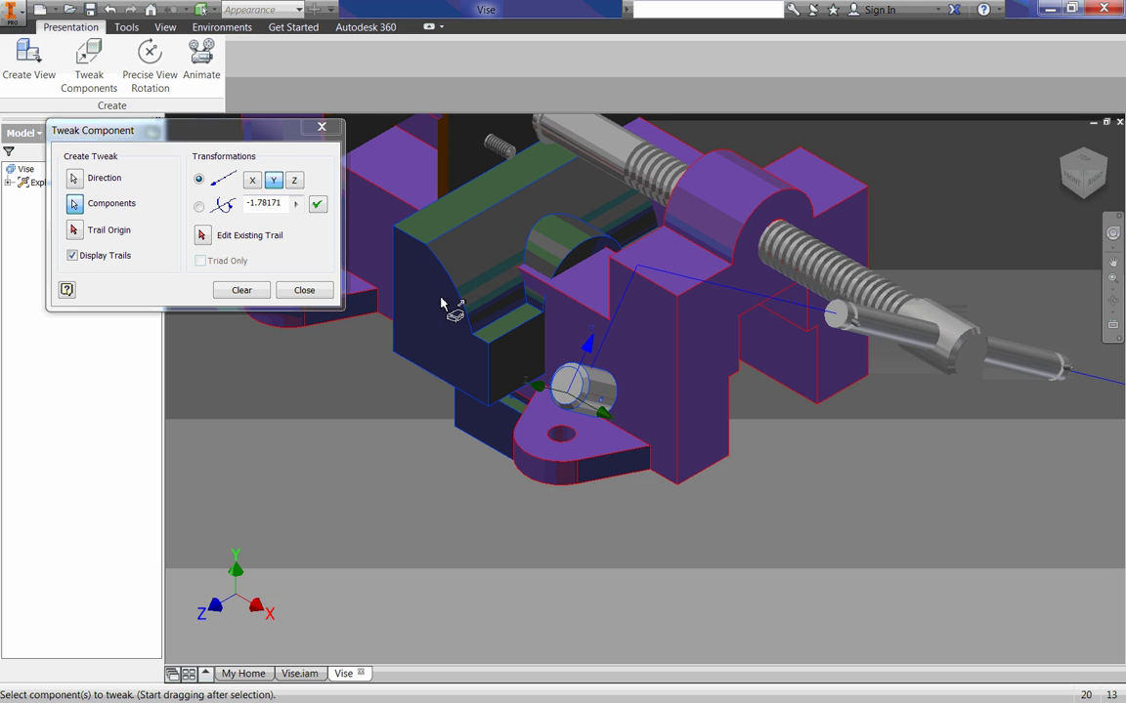
left_click(304, 290)
left_click(110, 8)
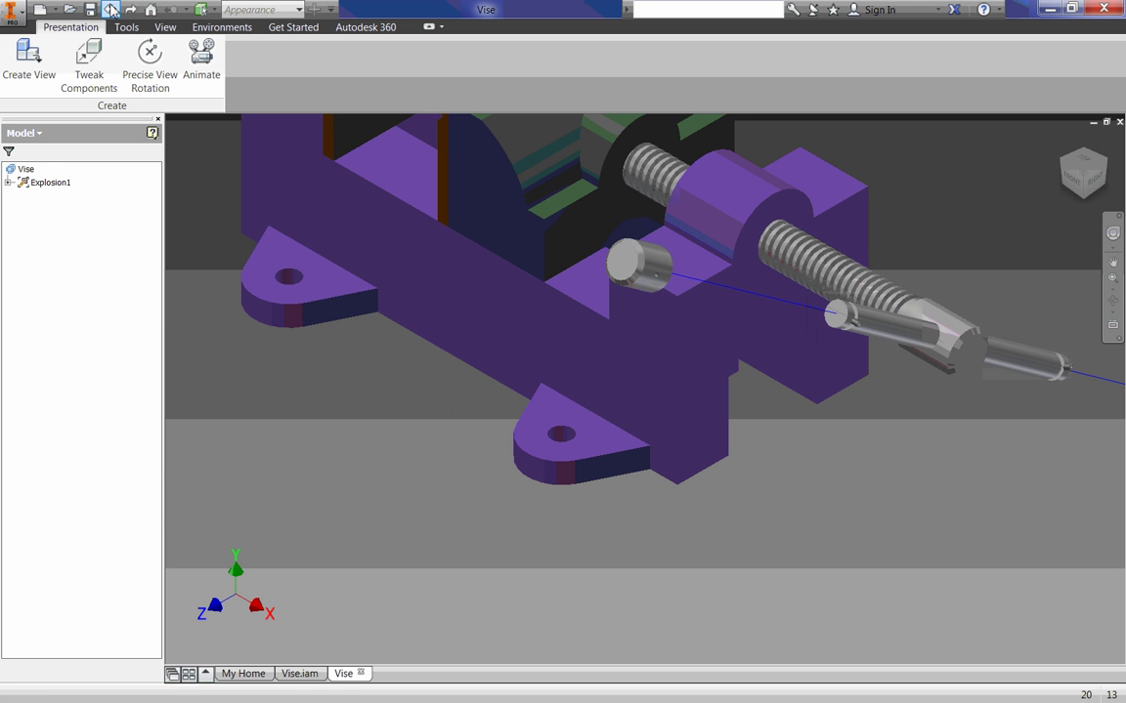
left_click(110, 9)
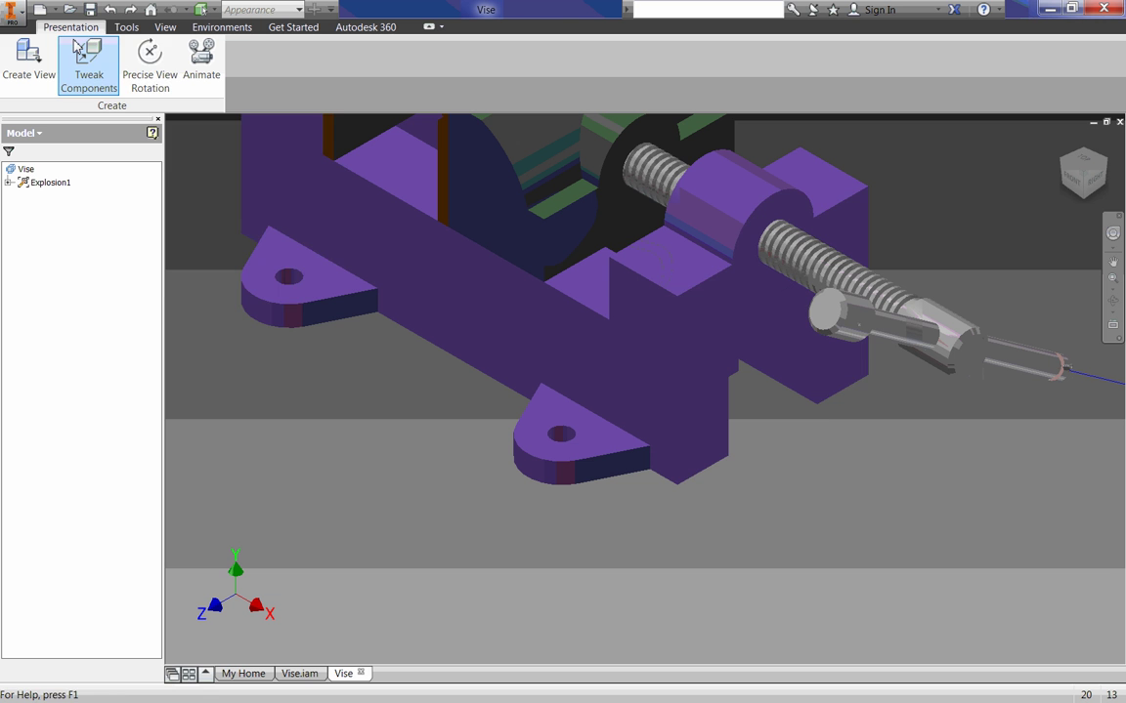
Try to tweak the remaining handle knob along Z and by about -3.029 in along X, and undo the tweak.
left_click(89, 59)
left_click(829, 310)
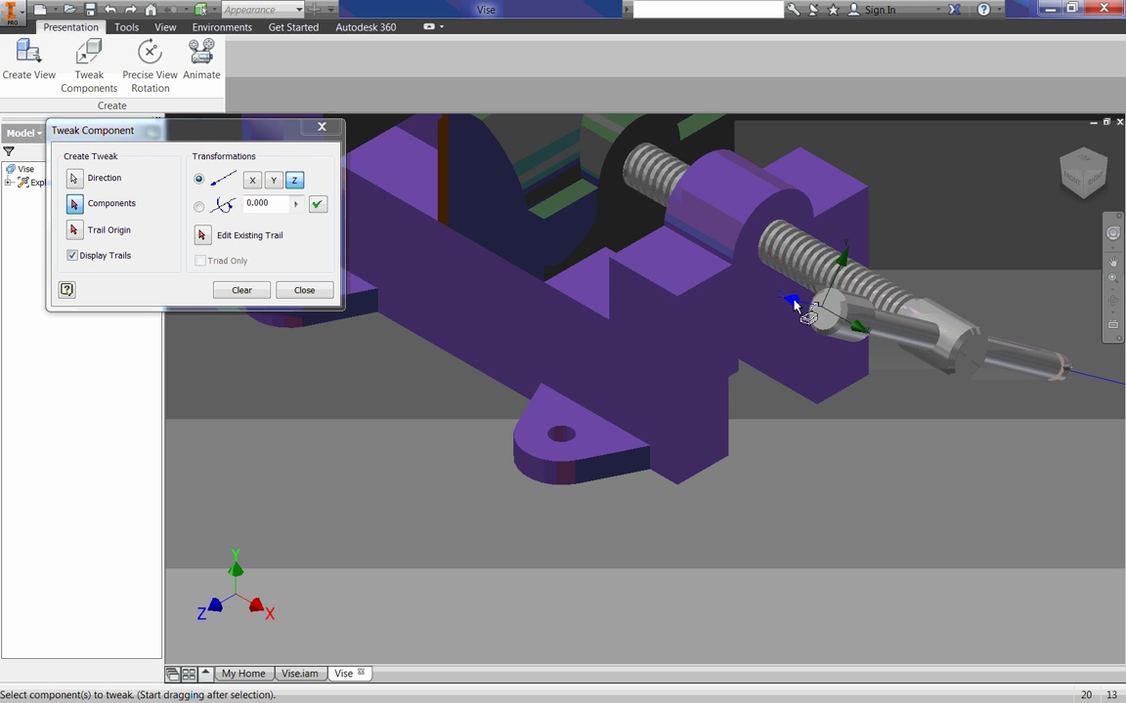
left_click_drag(796, 306, 711, 281)
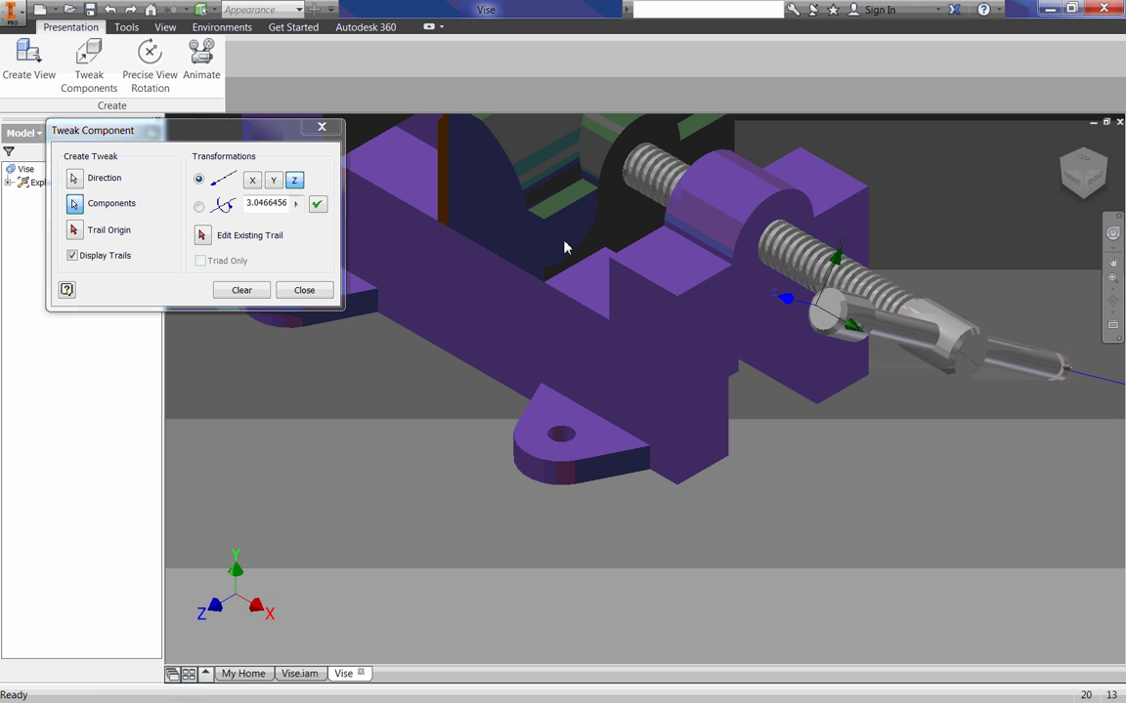
left_click_drag(816, 314, 858, 332)
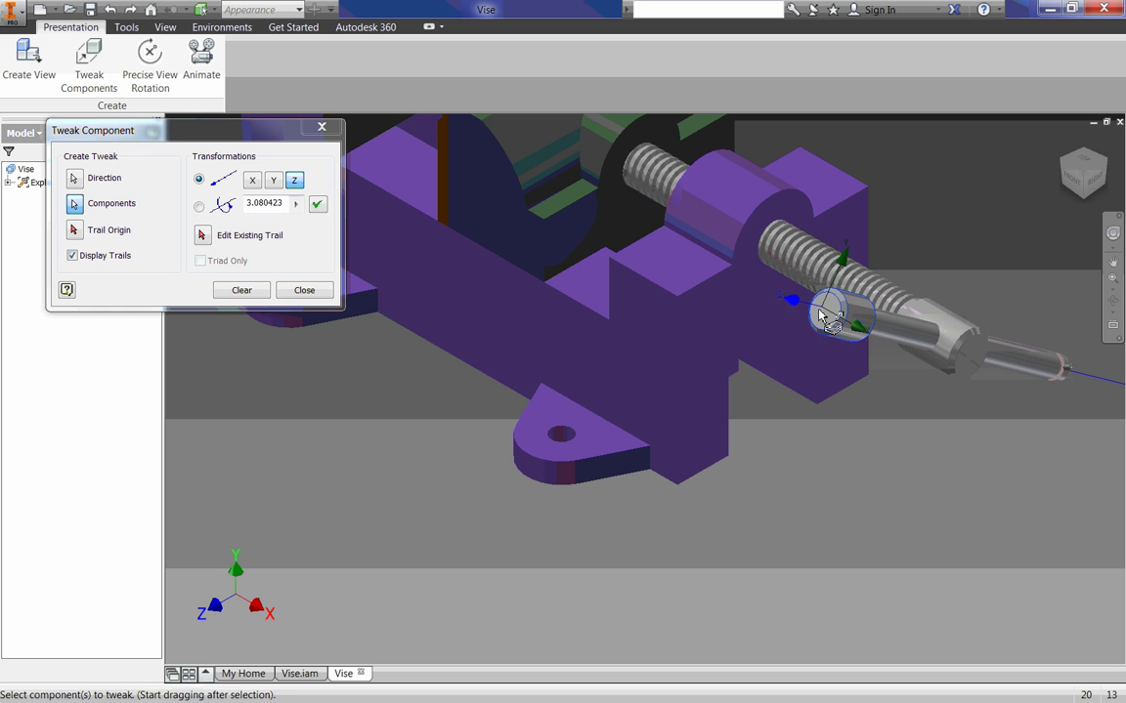
left_click_drag(819, 314, 630, 183)
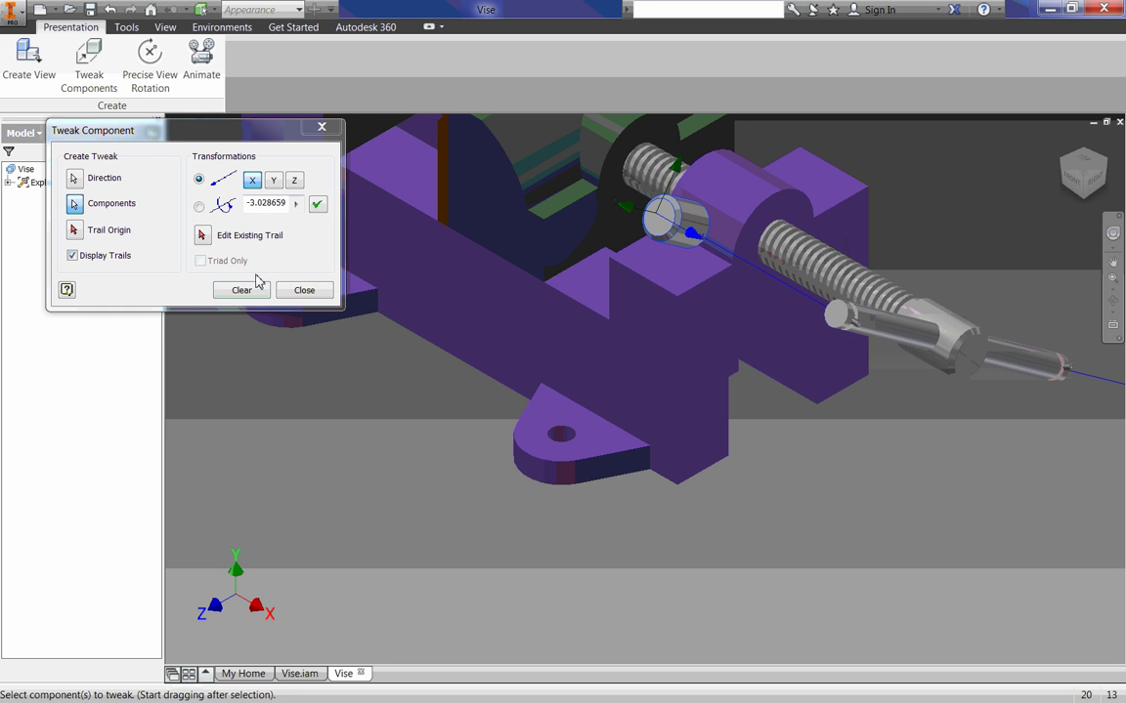
left_click(298, 290)
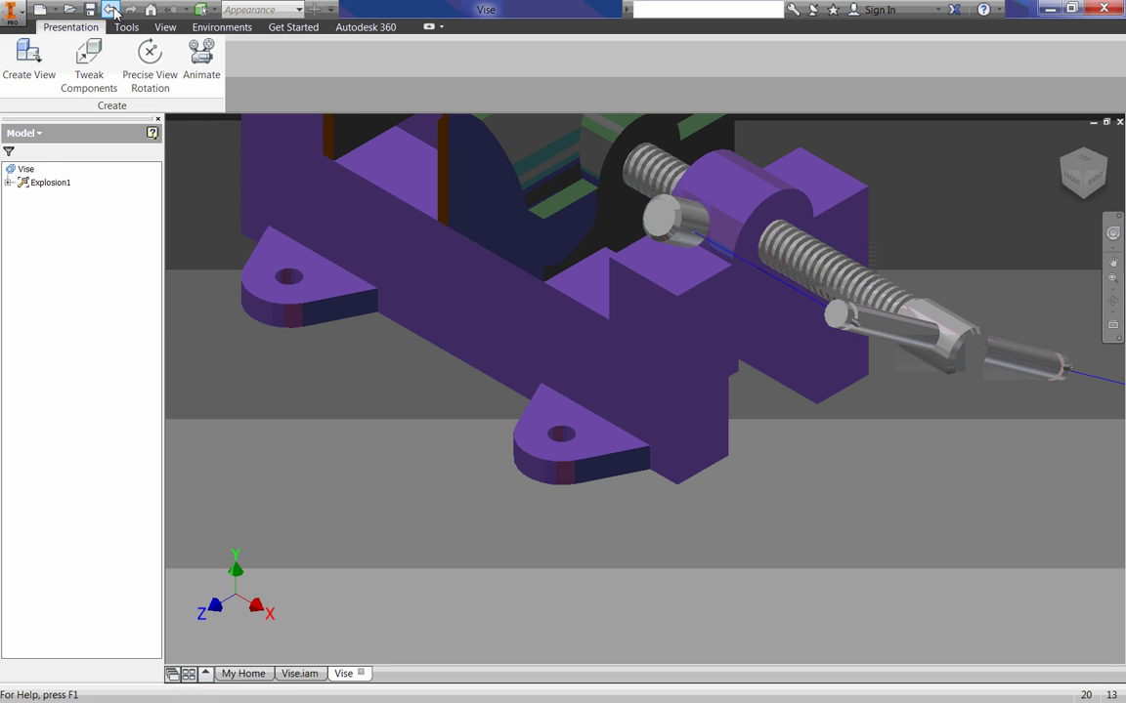
left_click(111, 10)
Tweak the handle rod out of the screw head by about -6.171 in along Z and clear the tweak selection.
left_click(102, 74)
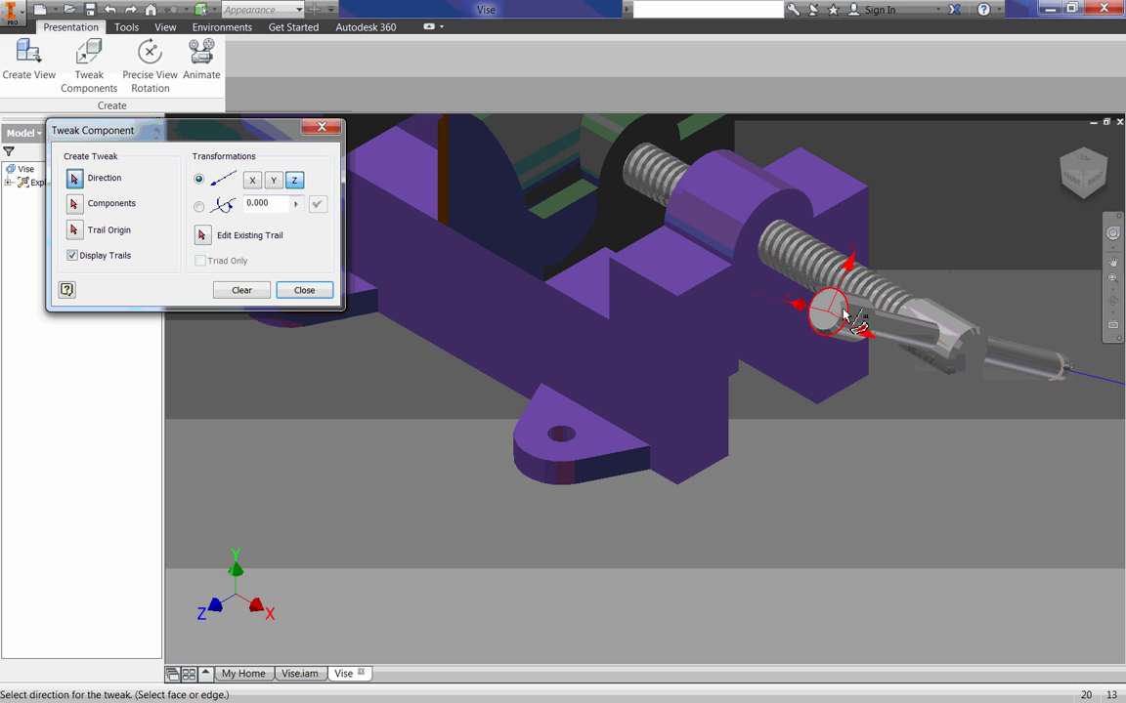
scroll(828, 321, "down", 3)
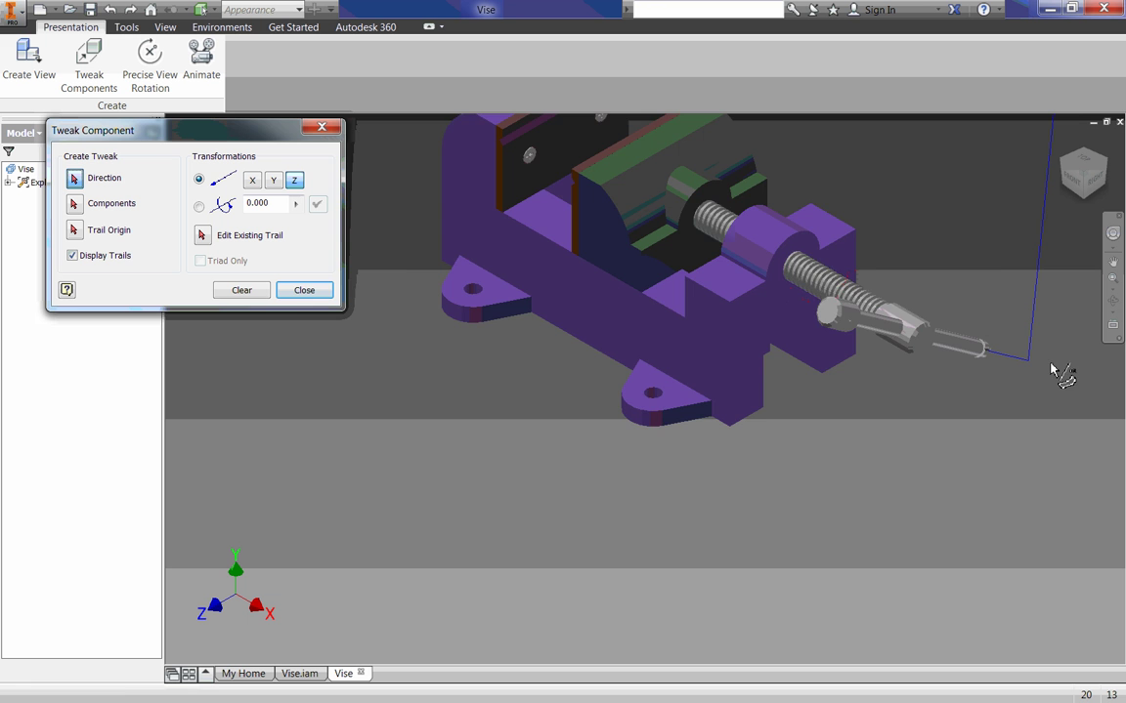
scroll(707, 335, "down", 3)
left_click_drag(707, 334, 595, 364)
scroll(595, 365, "up", 3)
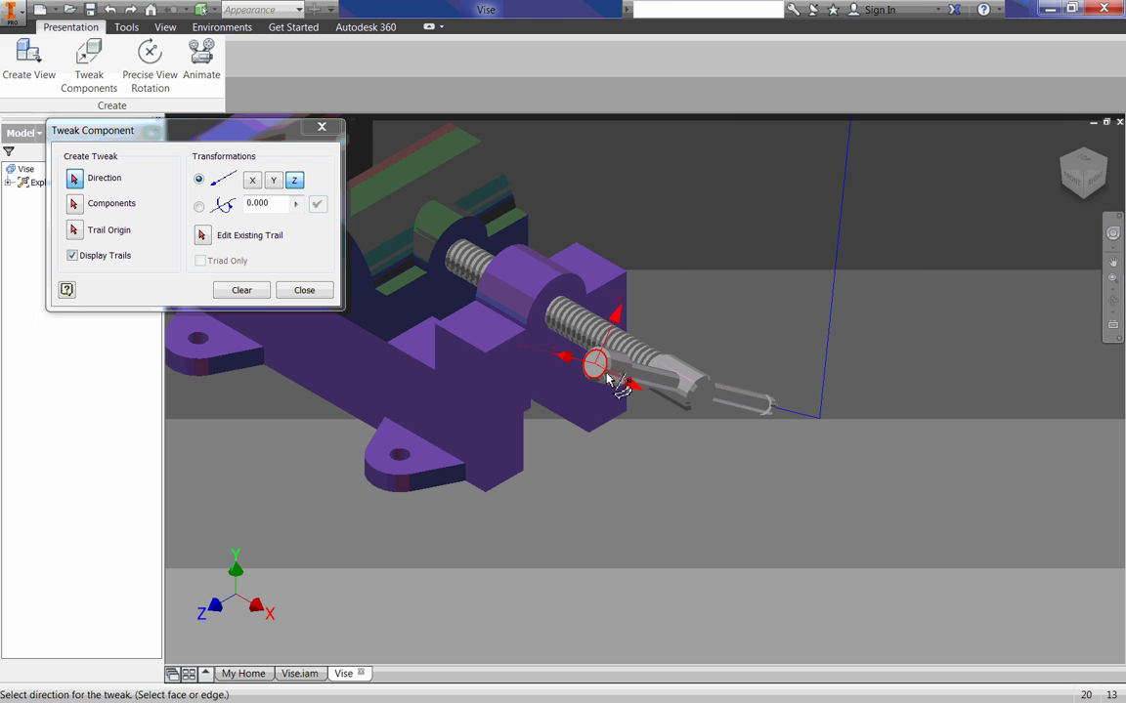
left_click(740, 403)
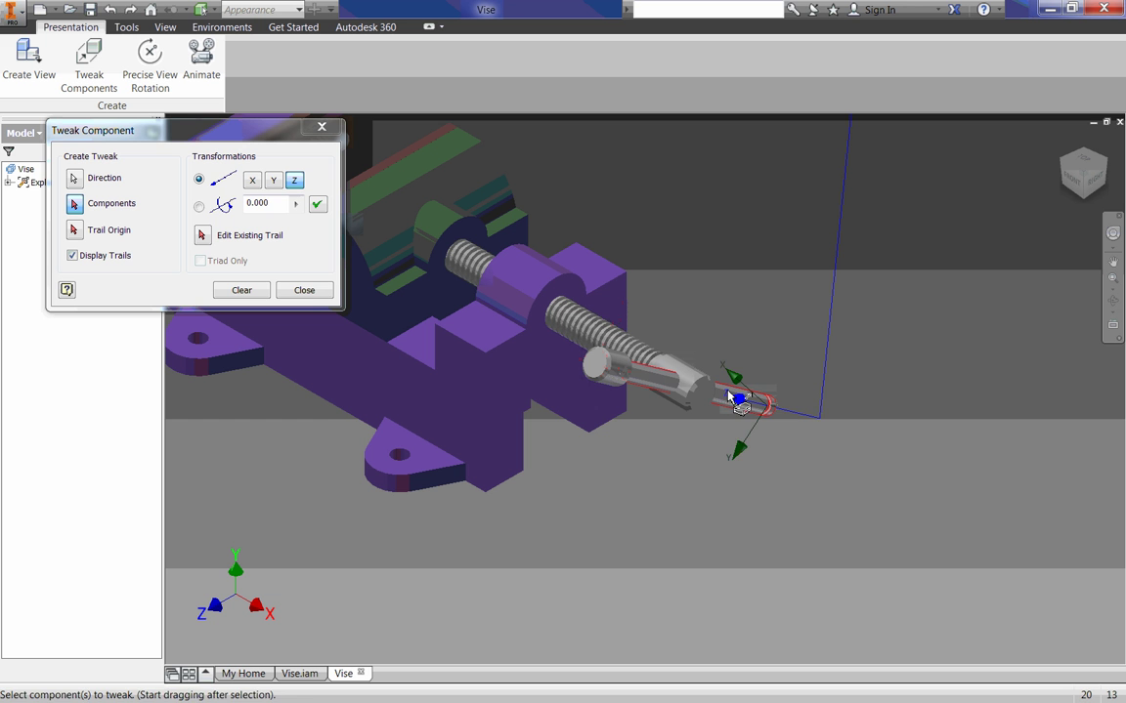
left_click_drag(731, 395, 1030, 407)
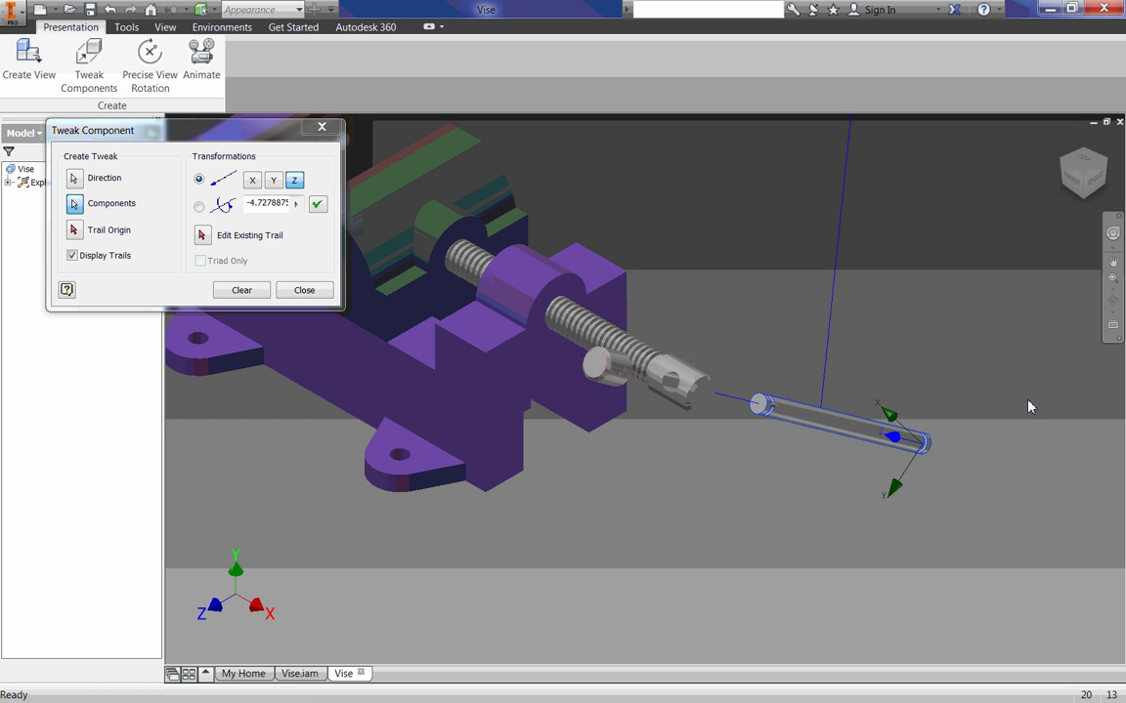
left_click_drag(794, 429, 863, 437)
key("F6")
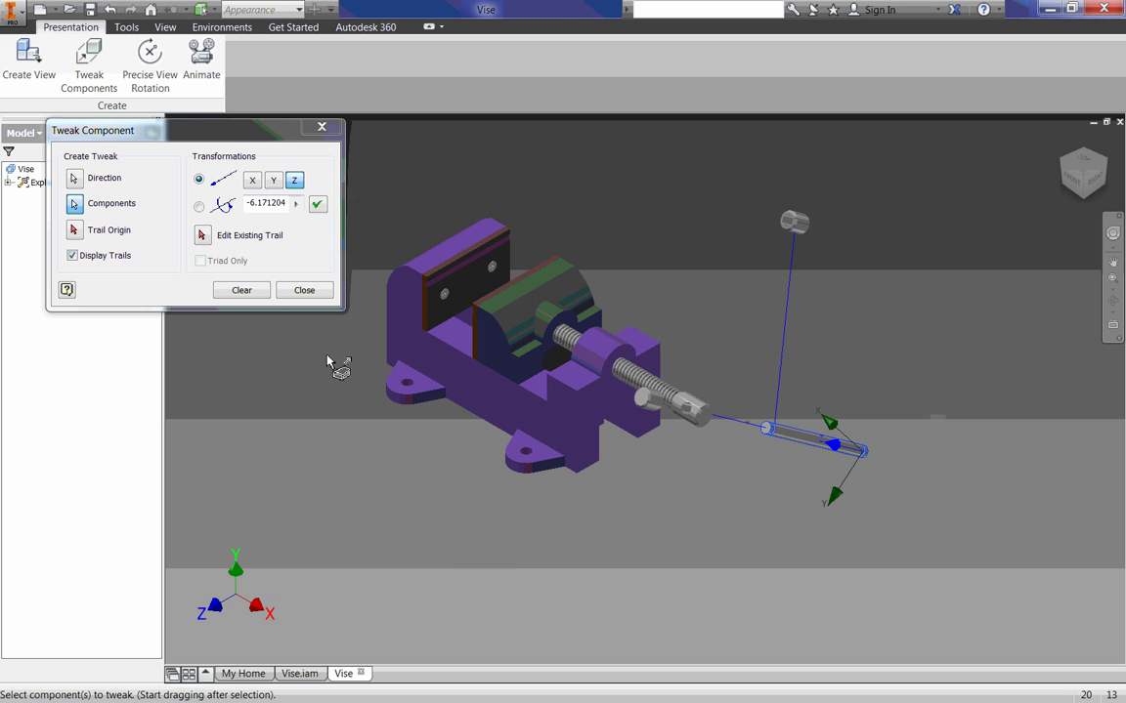
left_click(242, 291)
Tweak the remaining handle knob outward along X and down by about -2.077 in along Y, using its face for direction.
scroll(660, 395, "up", 2)
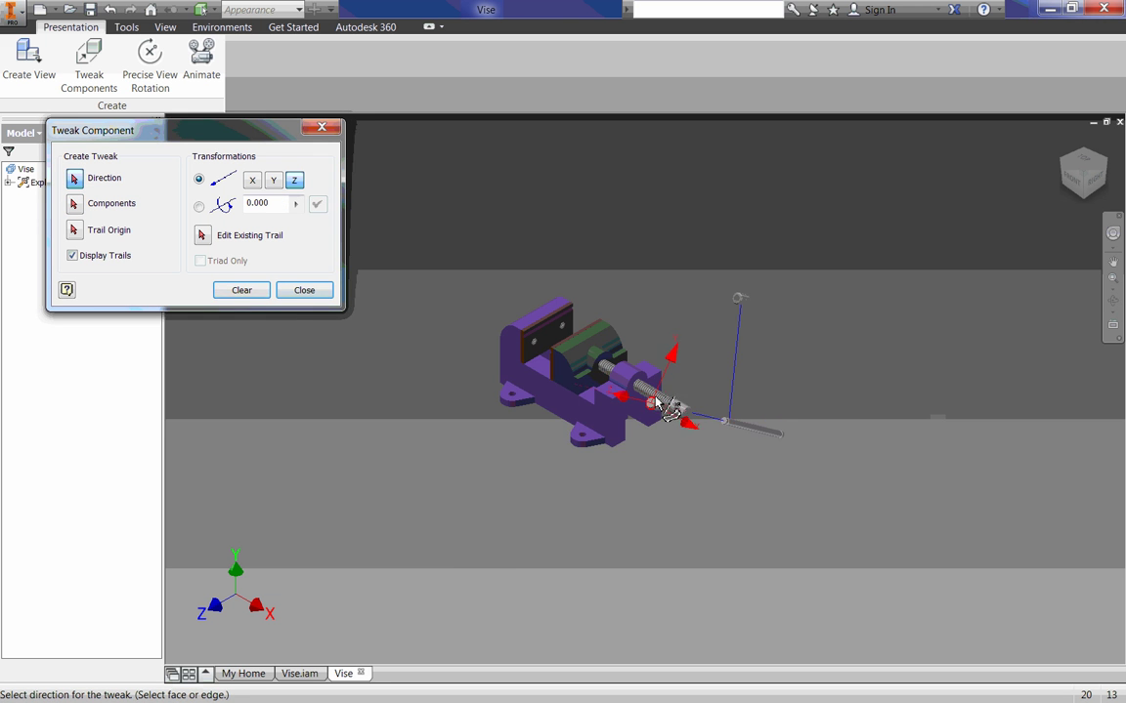
scroll(653, 409, "down", 5)
left_click(646, 411)
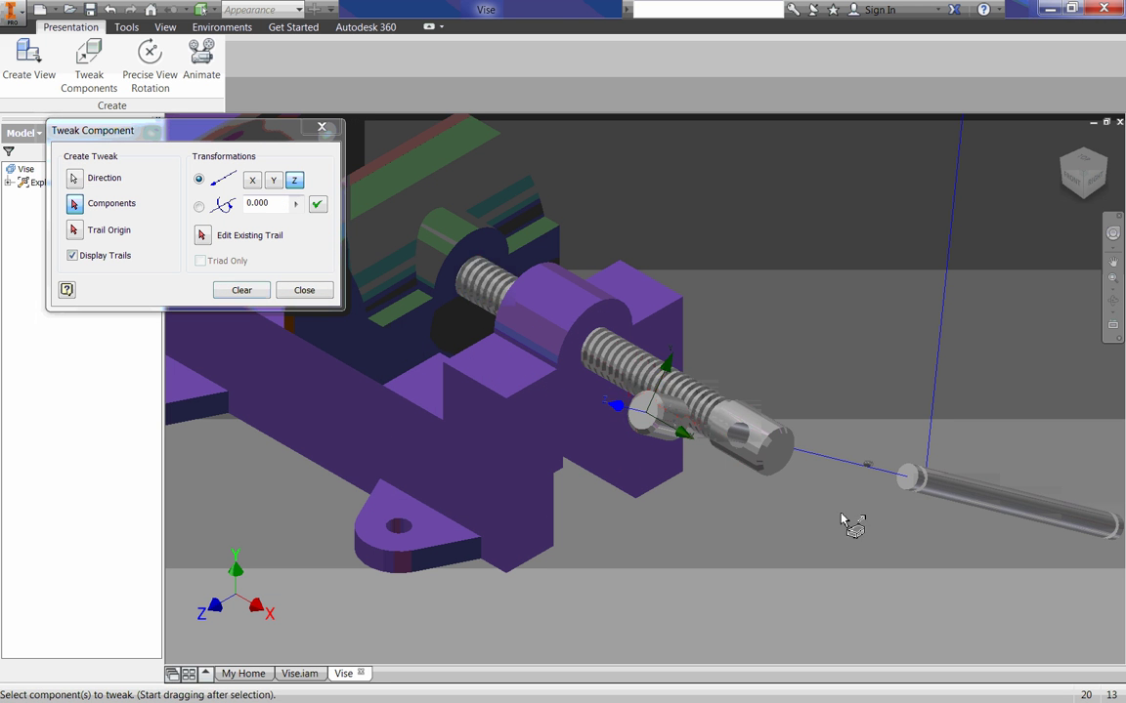
left_click(662, 427)
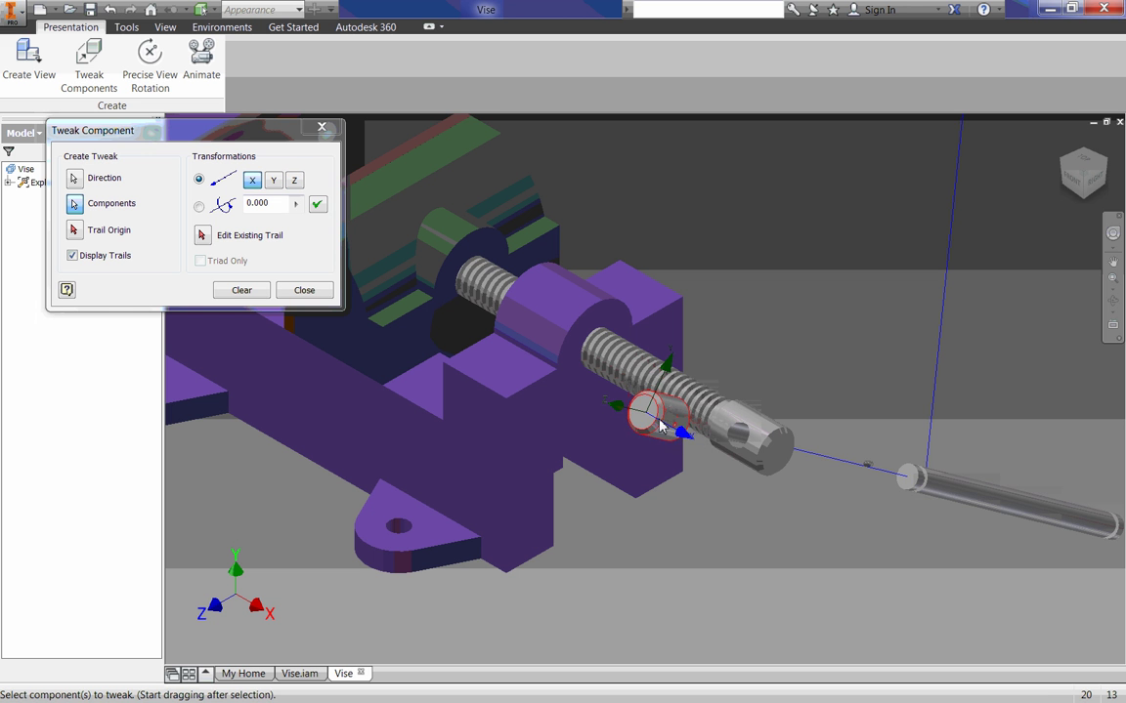
mouse_move(662, 424)
left_mouse_down()
mouse_move(887, 532)
mouse_move(811, 674)
left_mouse_up()
left_click(866, 476)
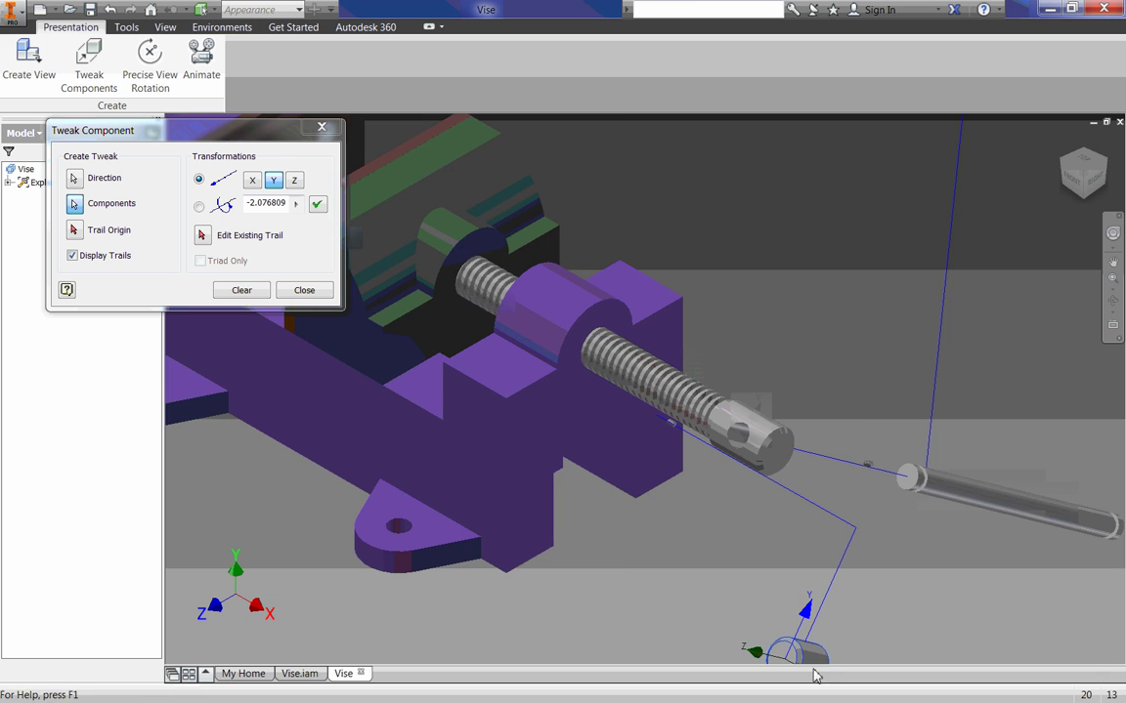
Lower the same handle knob further by about -3.697 in along Y and clear the tweak selection.
scroll(804, 615, "up", 5)
scroll(804, 615, "down", 3)
middle_click_drag(808, 586, 860, 262)
scroll(859, 262, "down", 2)
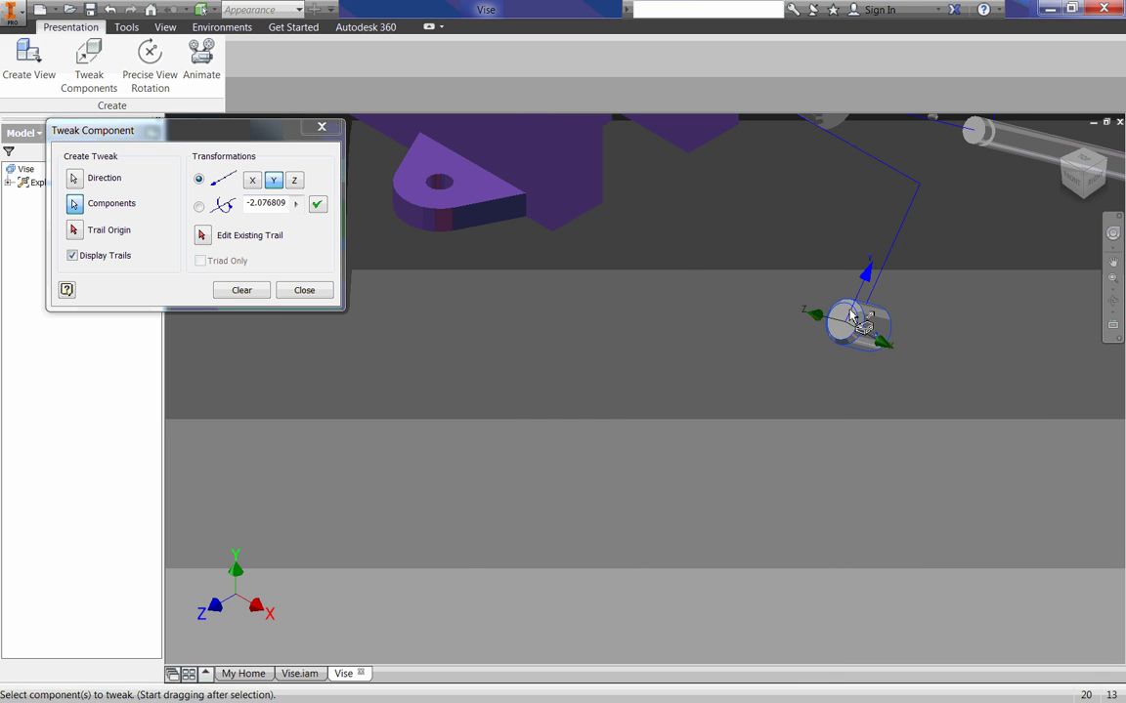
left_click(880, 341)
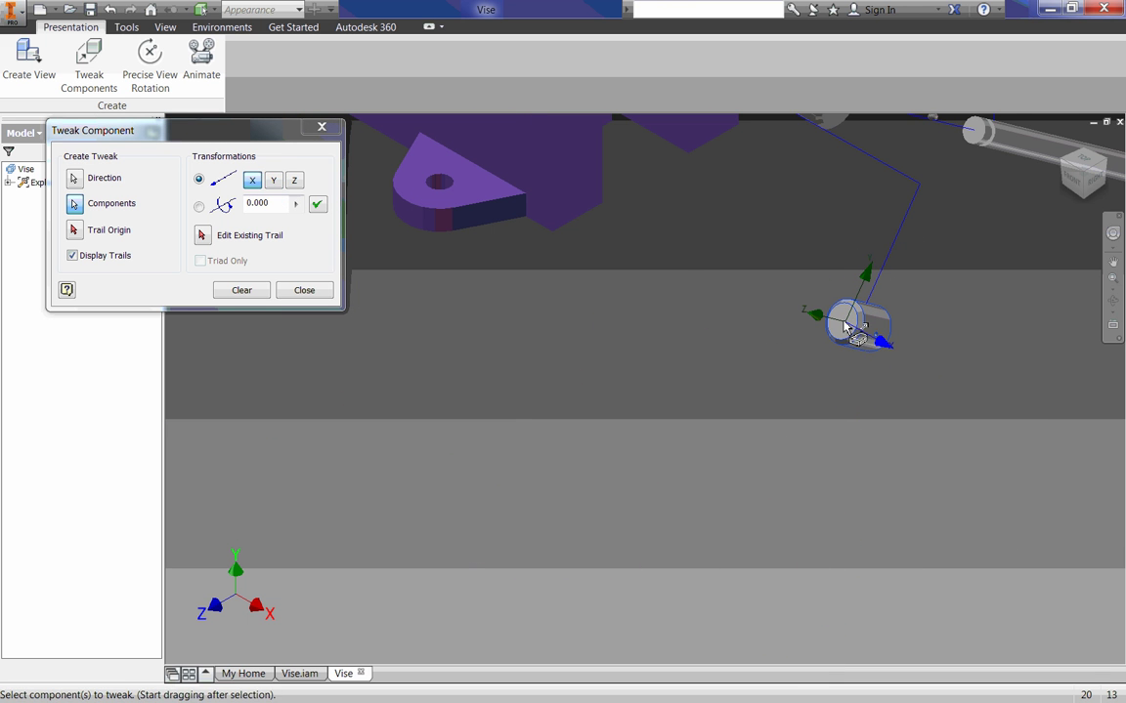
left_click(866, 275)
left_click_drag(835, 347, 787, 452)
scroll(684, 238, "up", 5)
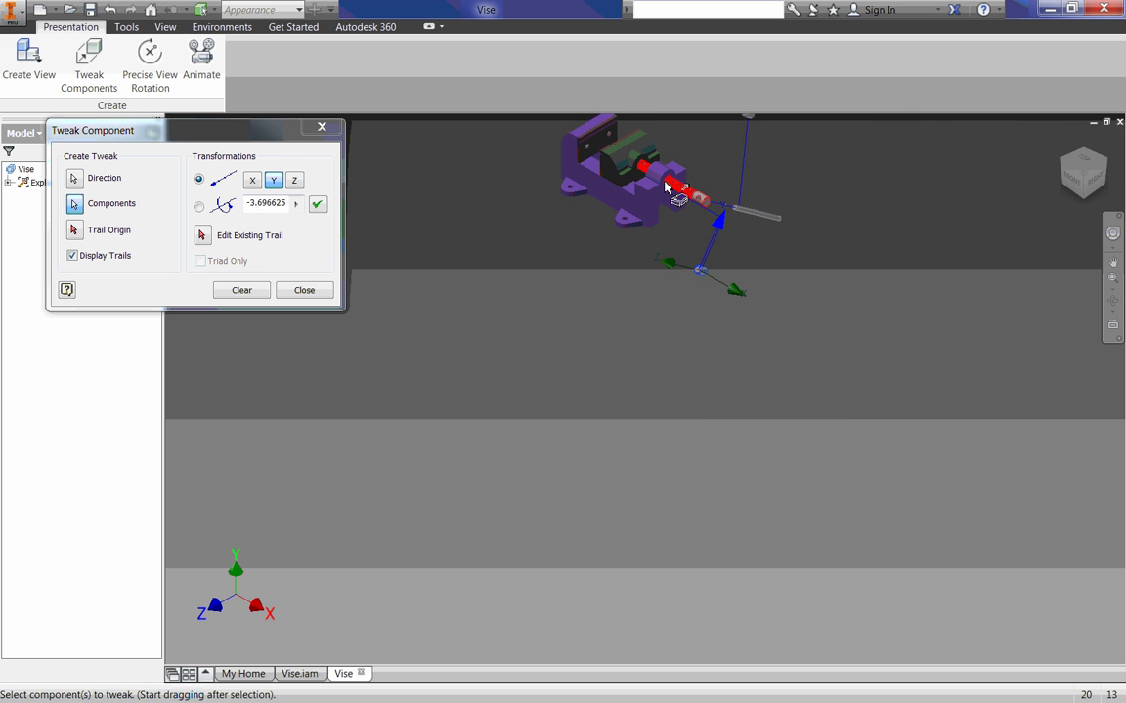
middle_click_drag(684, 239, 667, 323)
left_click(247, 290)
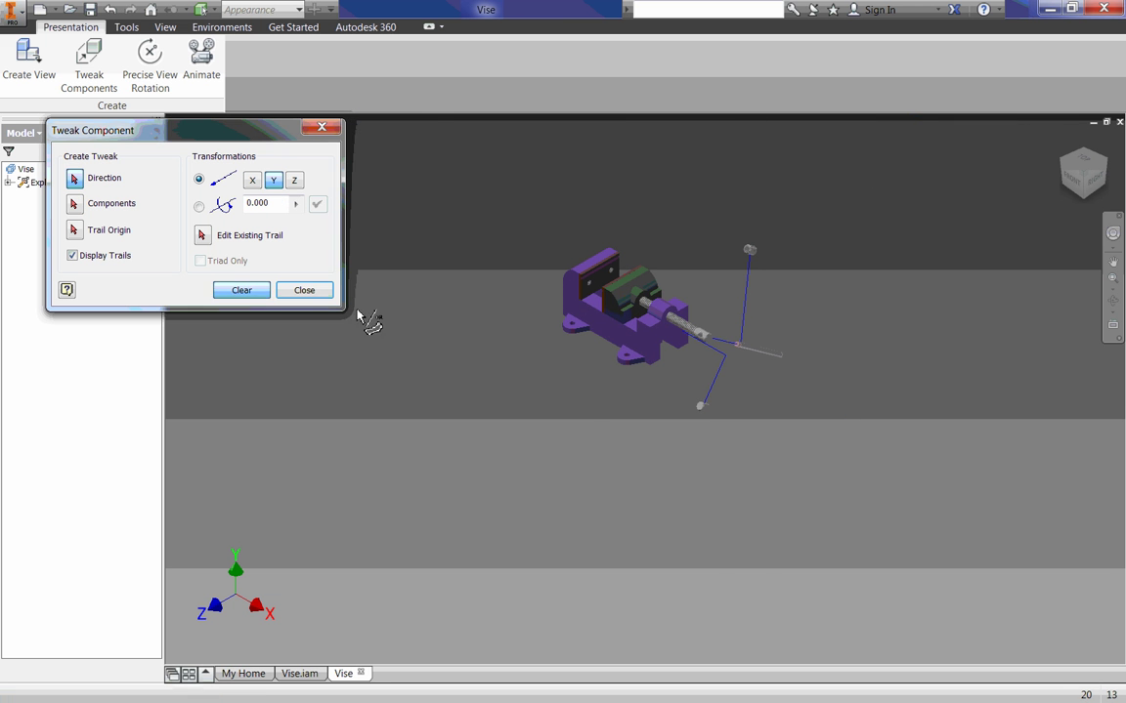
Tweak the vise screw out of the base by about 6.839 in along Z, using its end face for direction, and clear the selection.
scroll(689, 344, "down", 5)
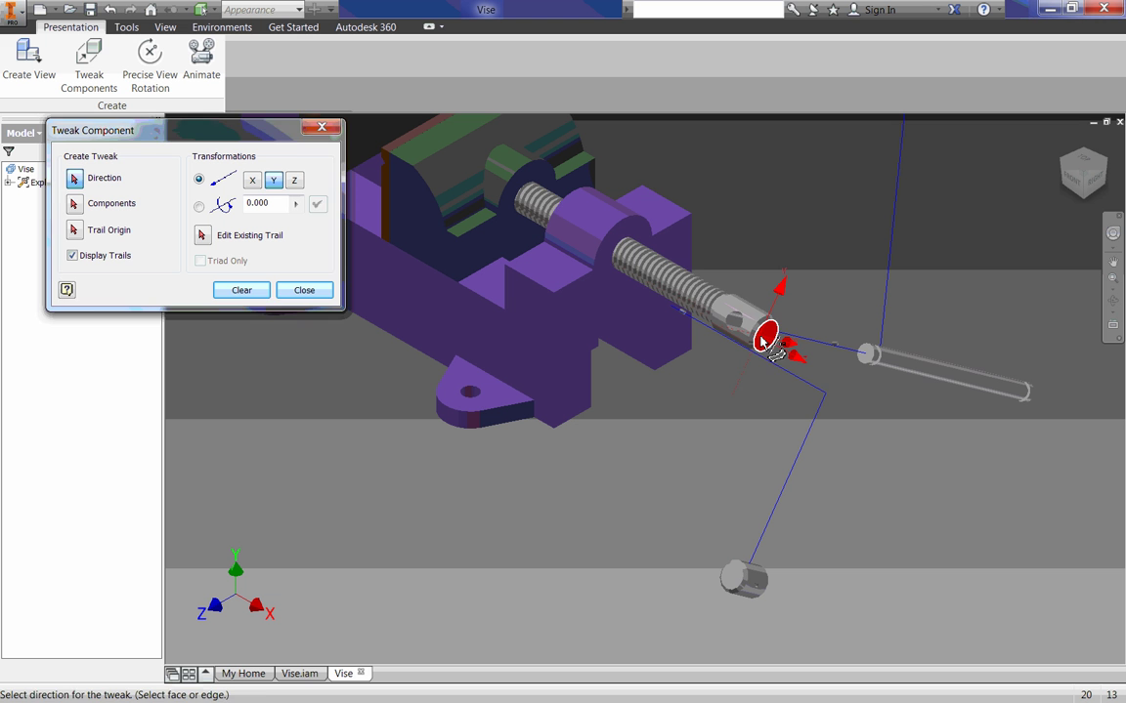
left_click(759, 331)
left_click_drag(734, 313, 1098, 528)
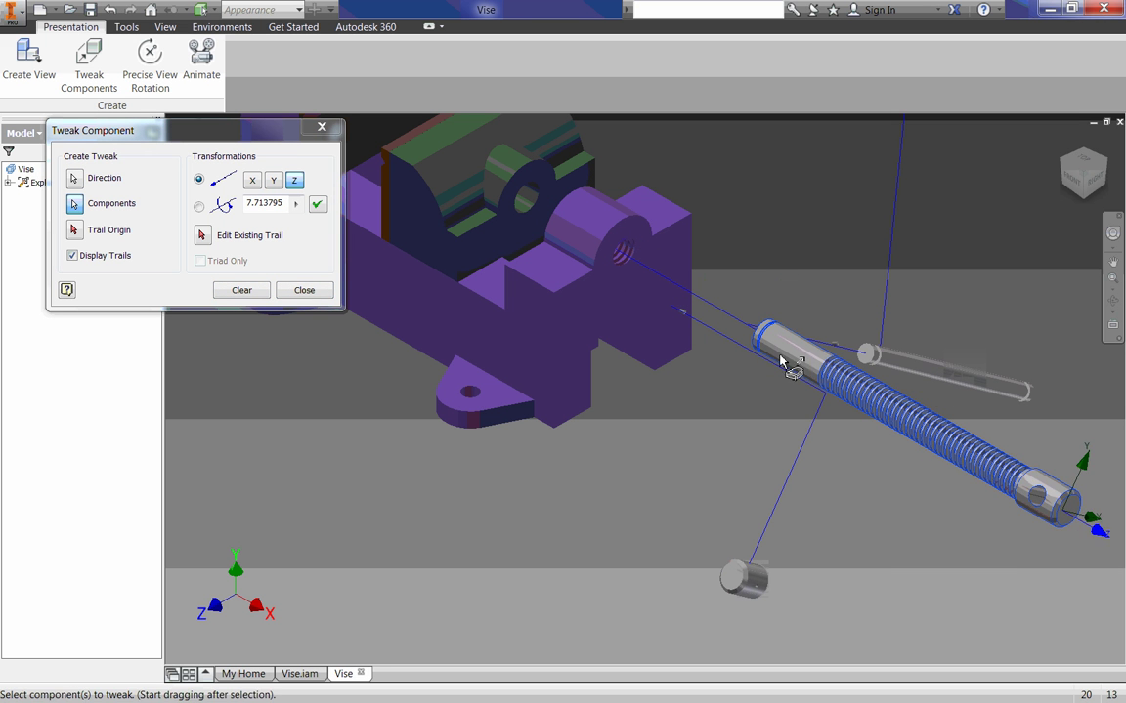
left_click_drag(772, 342, 914, 435)
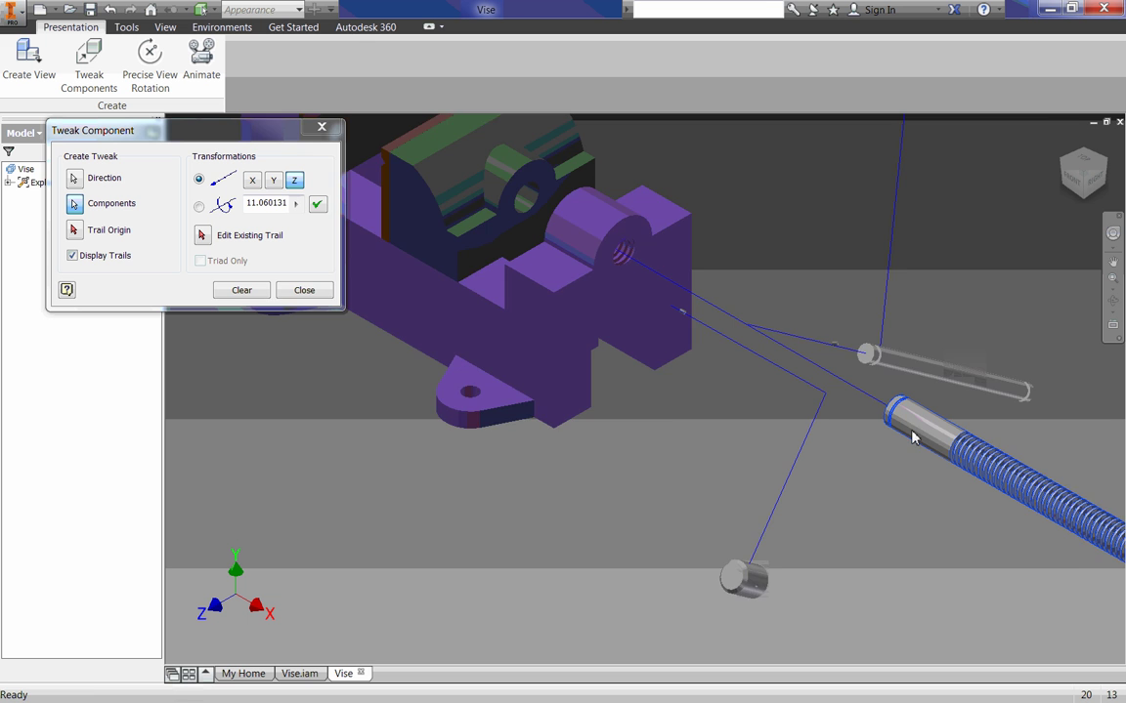
scroll(803, 405, "up", 2)
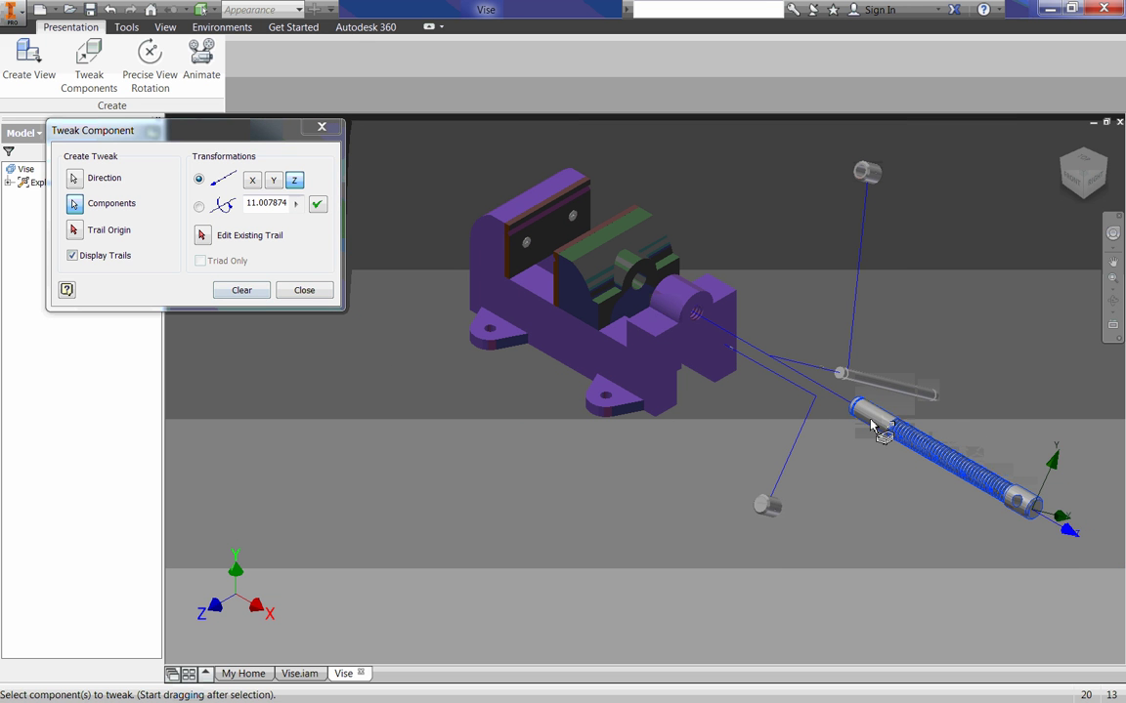
left_click_drag(873, 425, 747, 364)
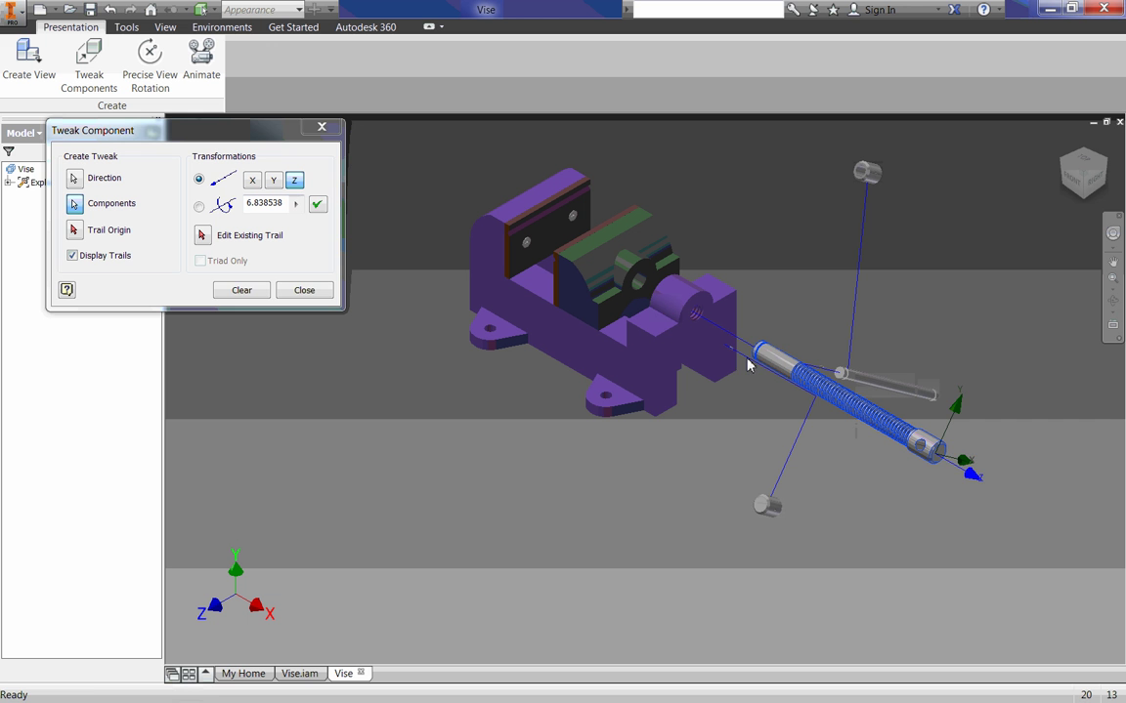
left_click(244, 290)
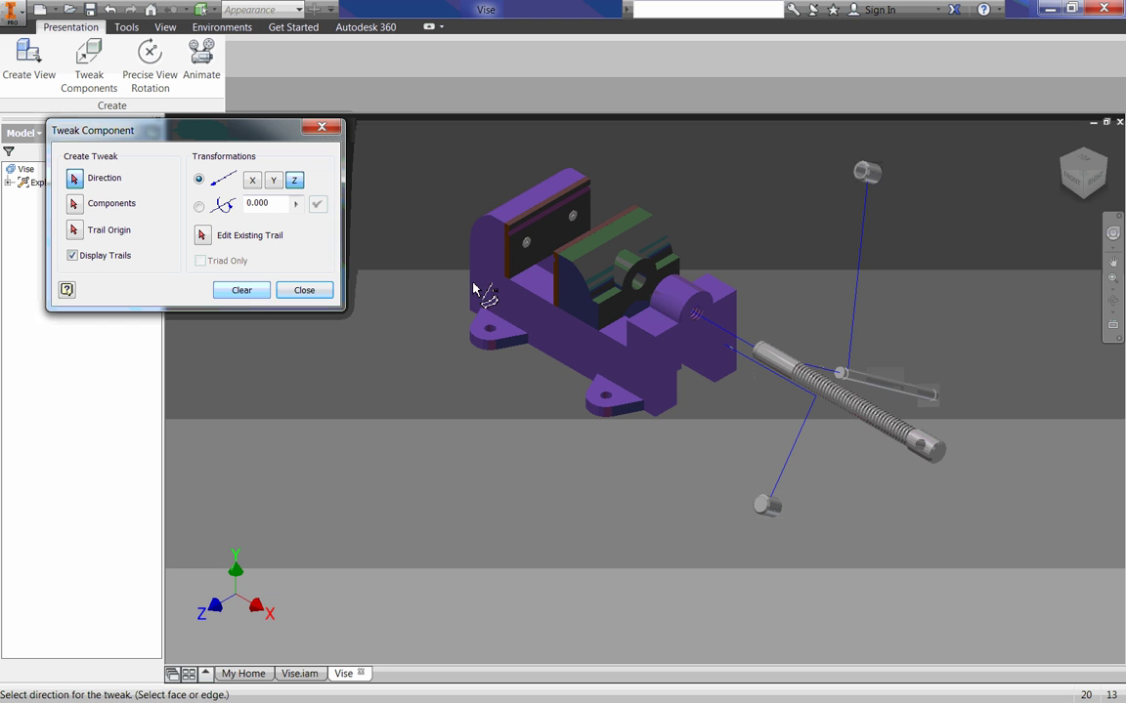
middle_click_drag(503, 184, 571, 269)
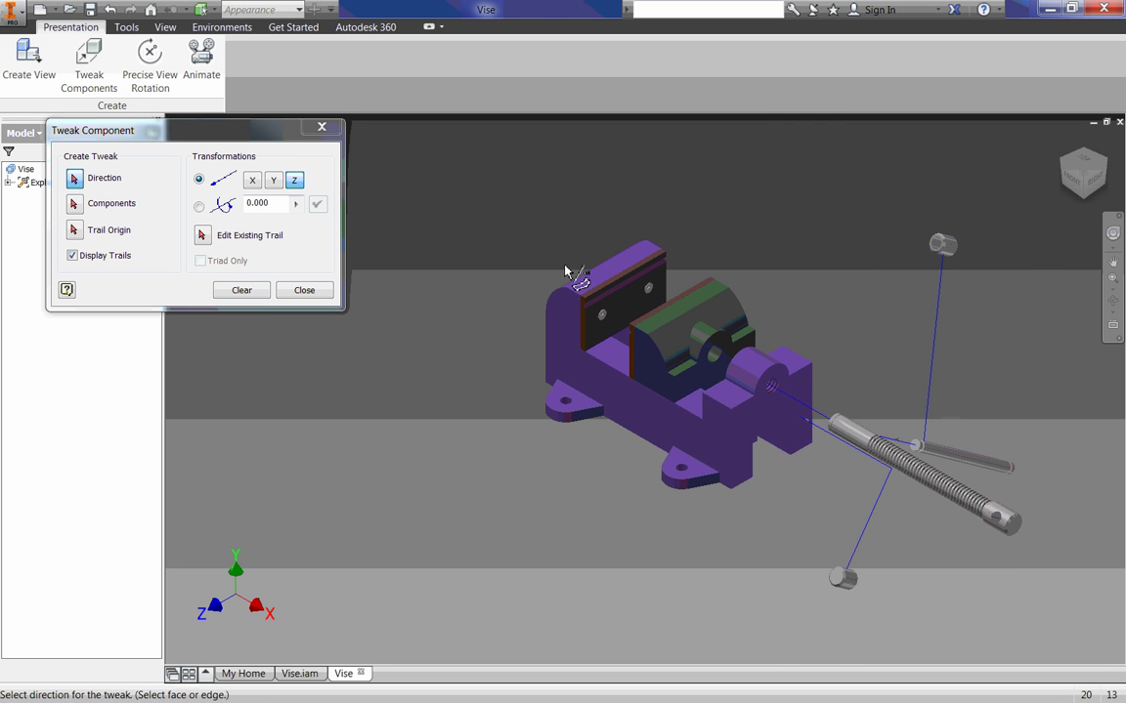
scroll(607, 301, "down", 5)
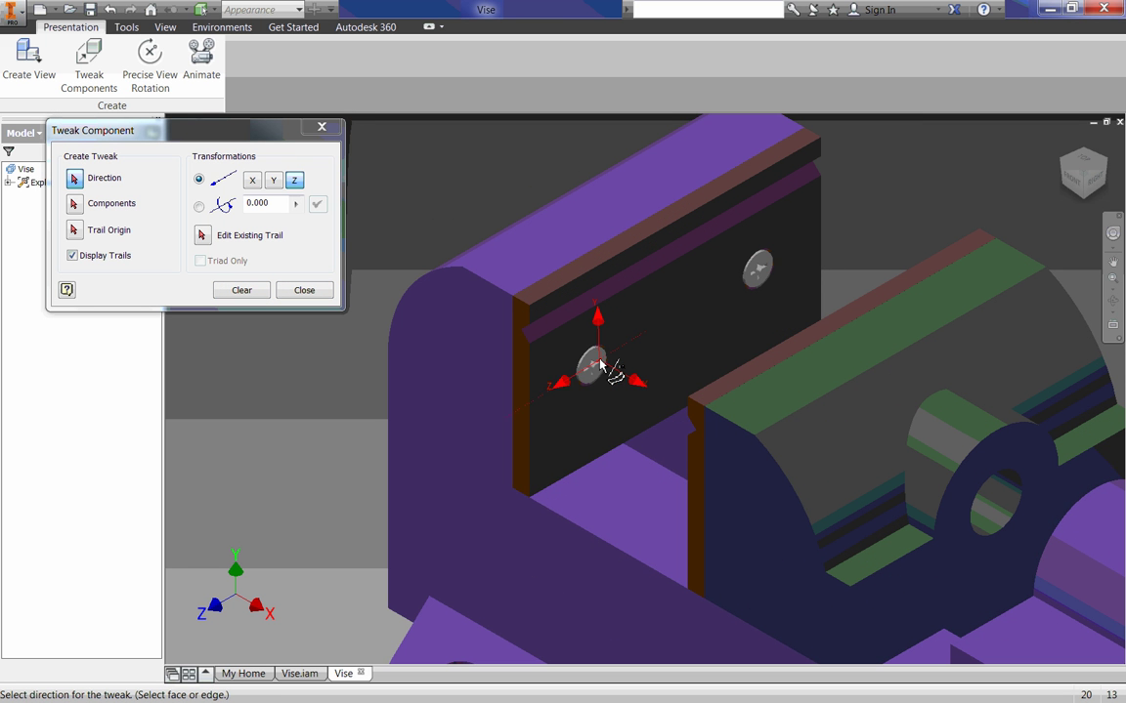
left_click(602, 363)
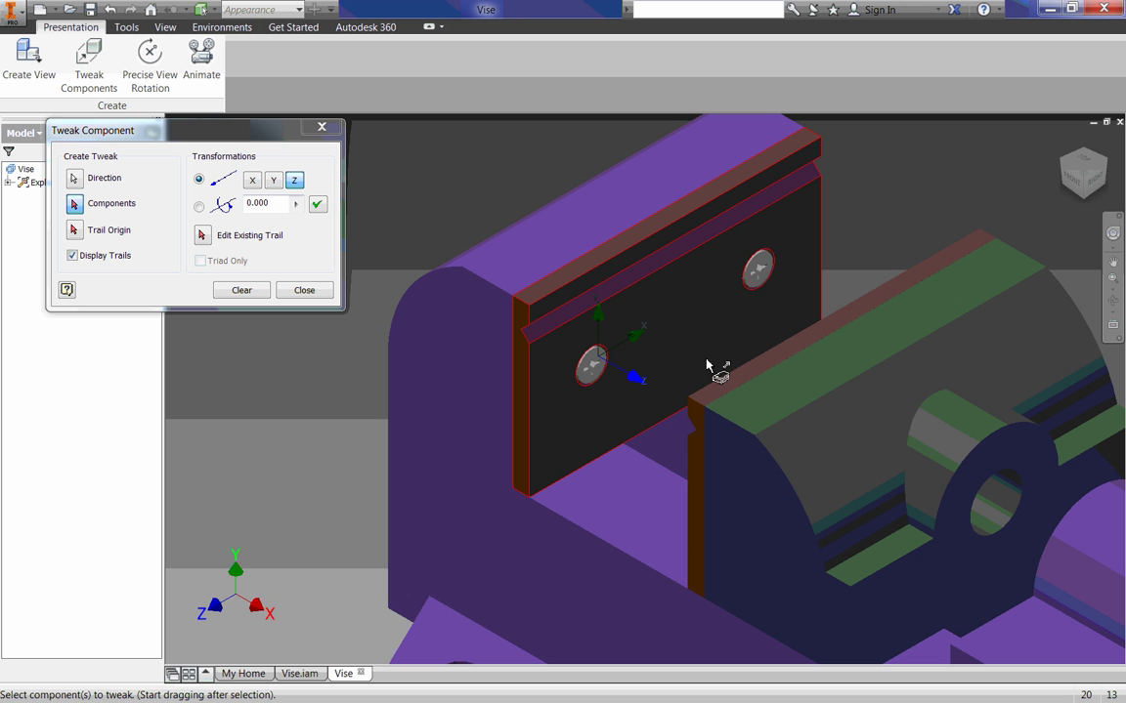
left_click(761, 280)
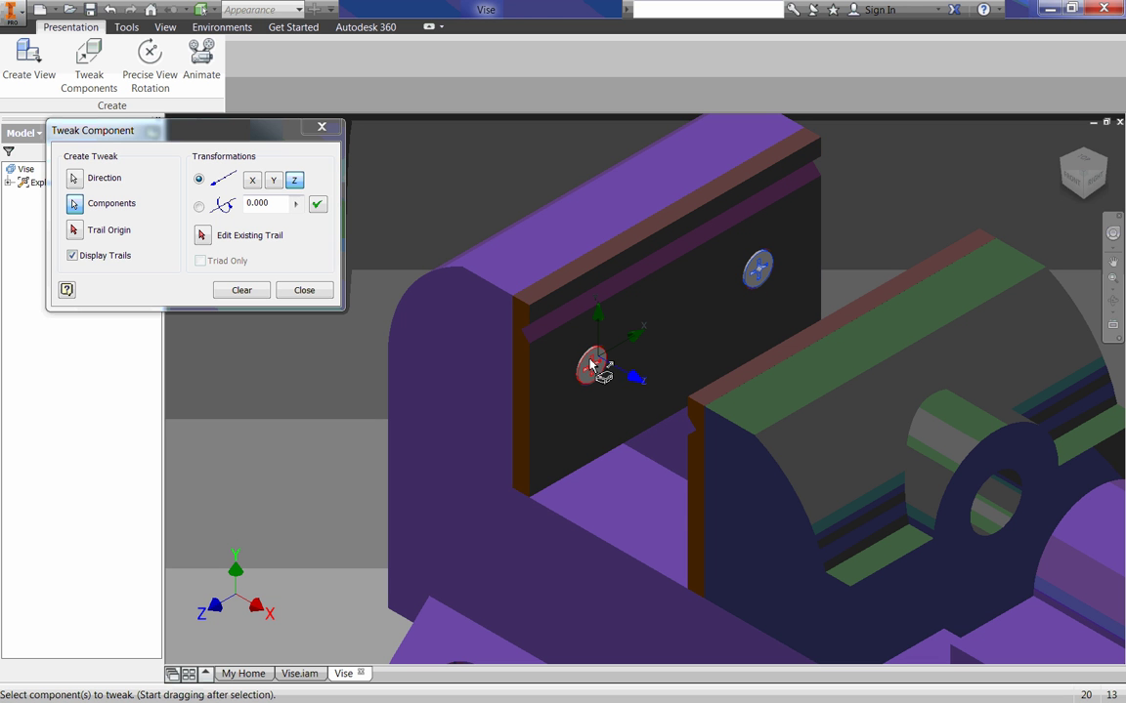
left_click(590, 368)
left_click_drag(599, 362, 618, 422)
left_click(300, 293)
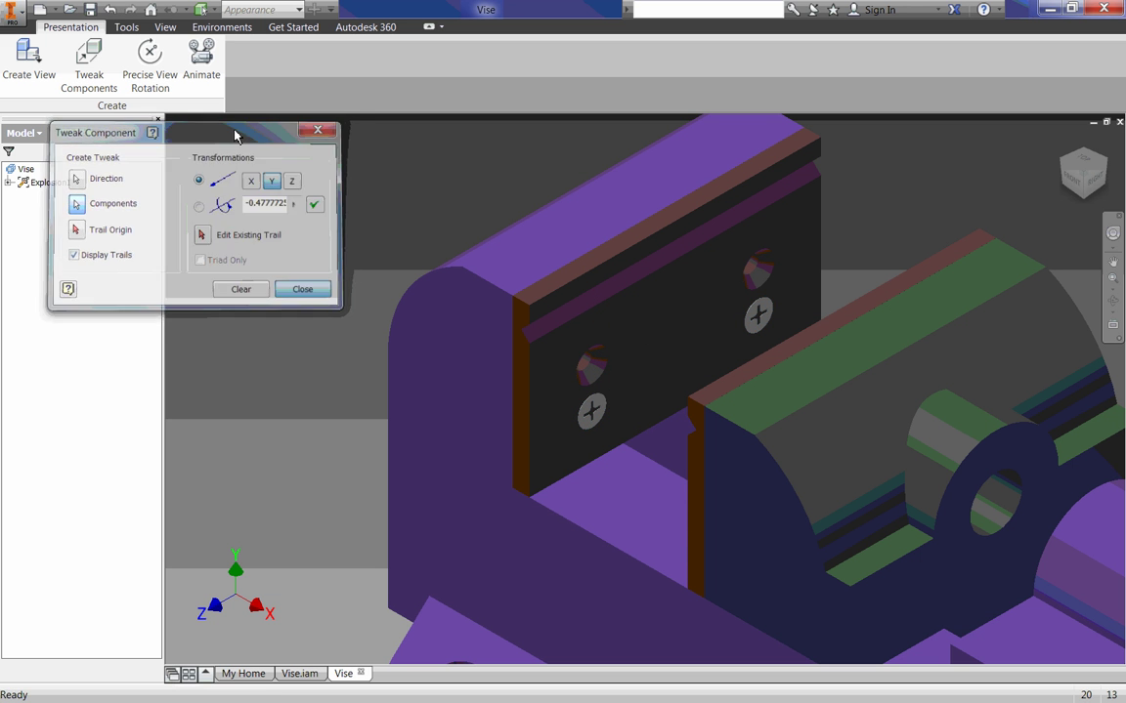
Tweak the two fixed jaw plate screws out by about 1.094 in along Z, using a screw face for direction.
left_click(90, 61)
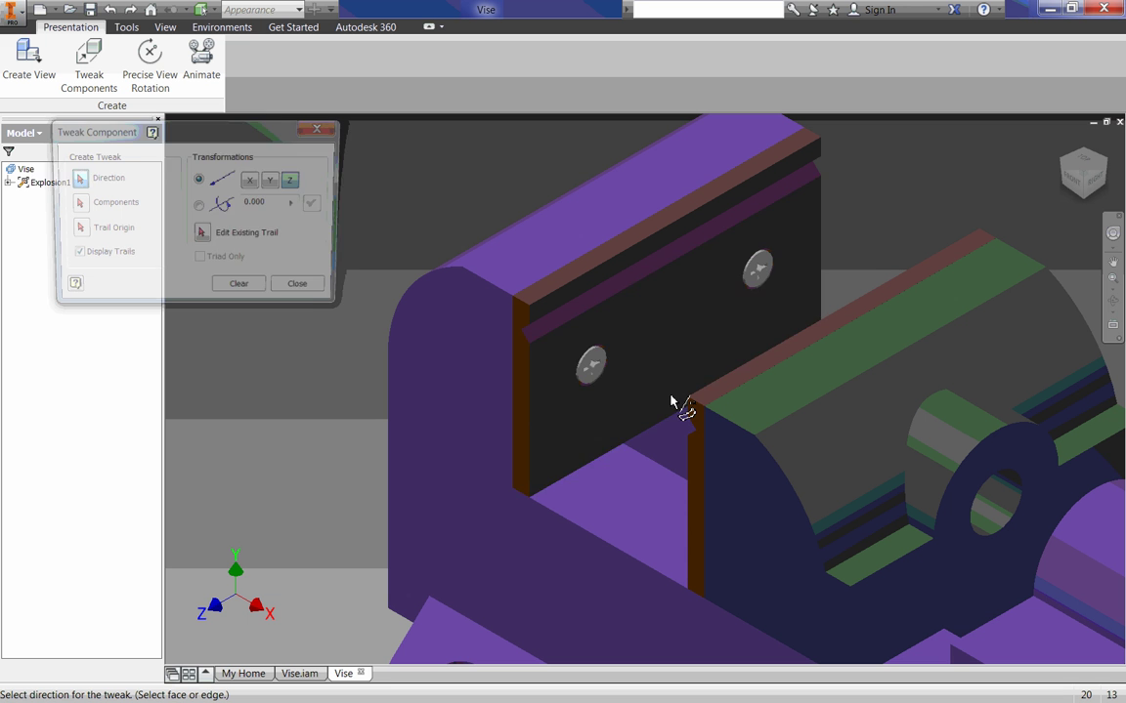
left_click(591, 369)
left_click(764, 271)
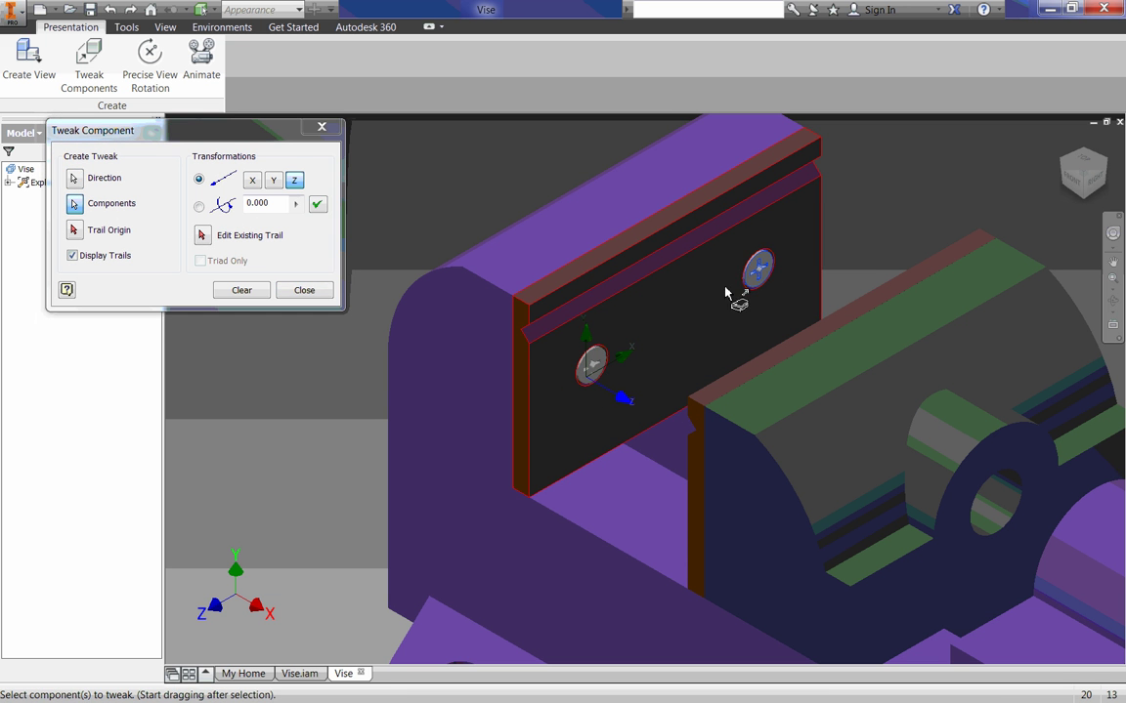
left_click(593, 366)
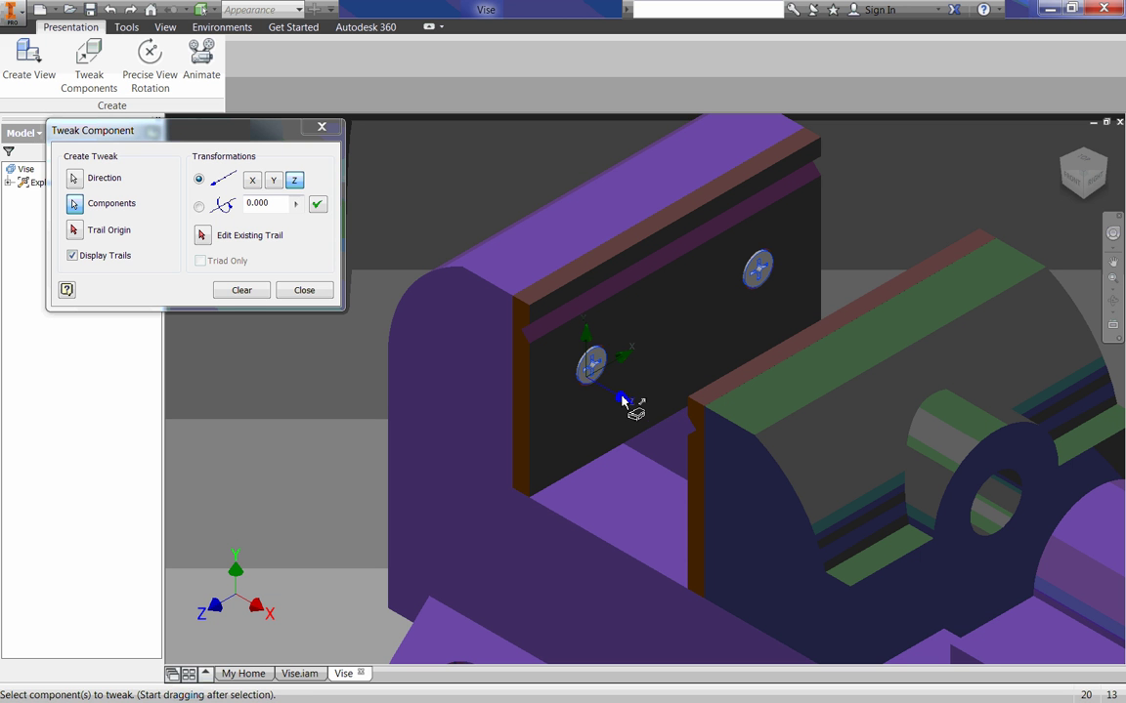
left_click_drag(622, 401, 729, 467)
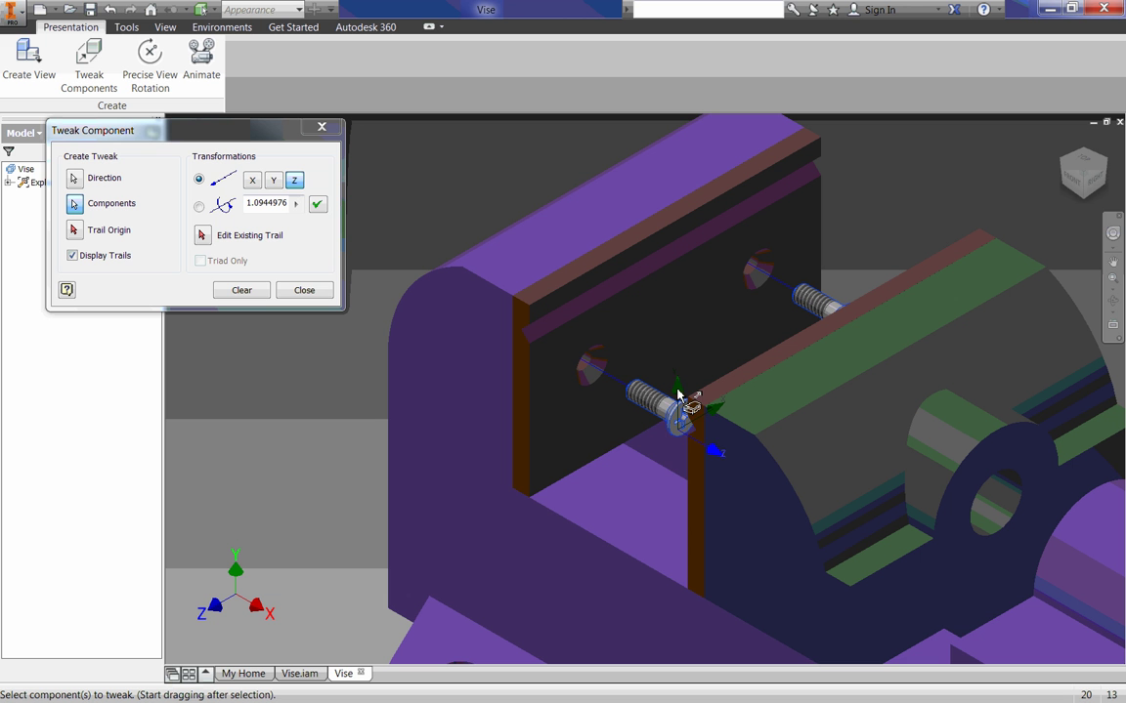
Raise the two fixed jaw plate screws by 5 in along Y.
left_click(678, 386)
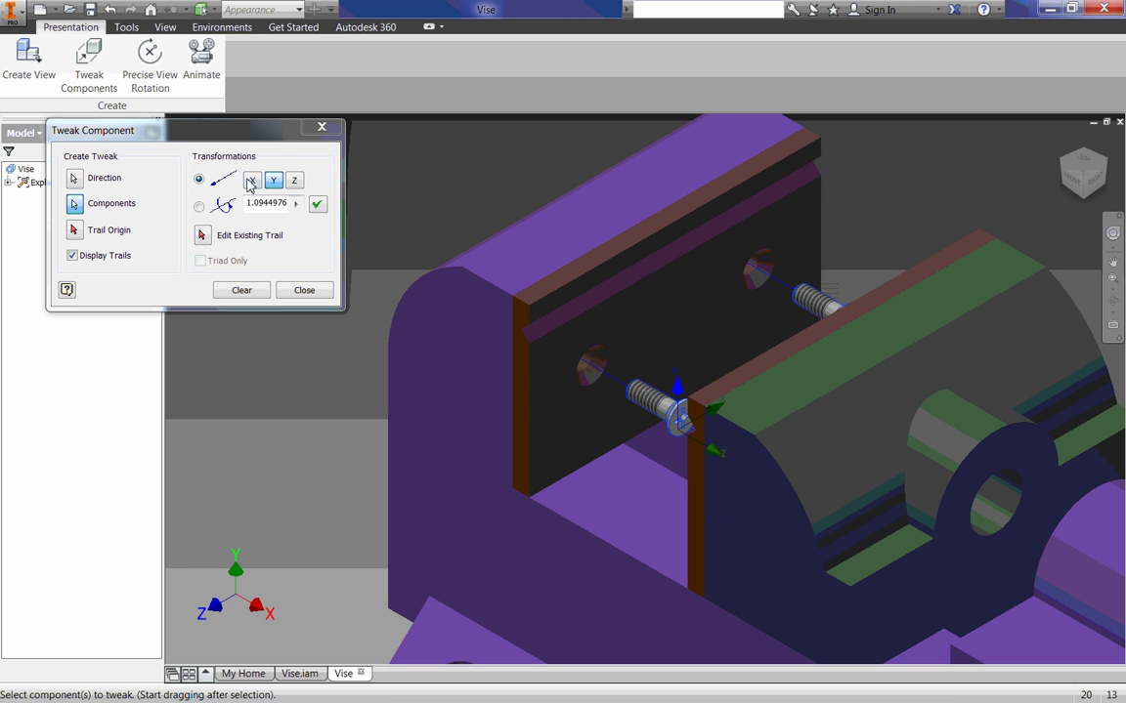
double_click(250, 207)
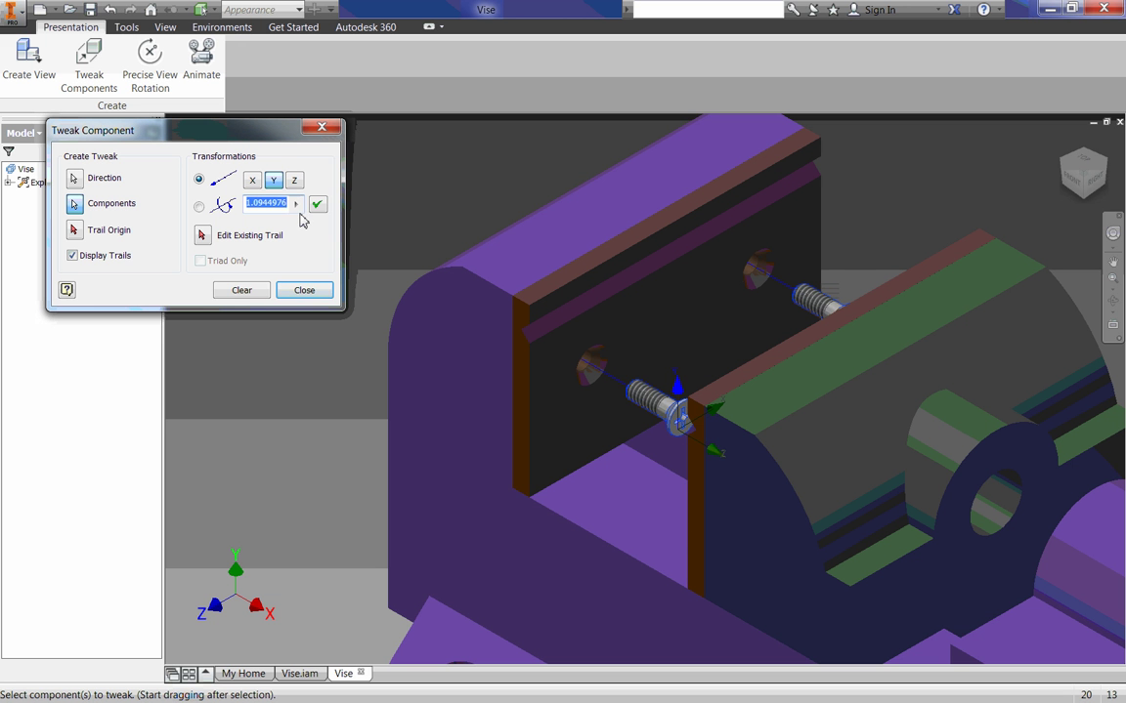
type("5")
key("Return")
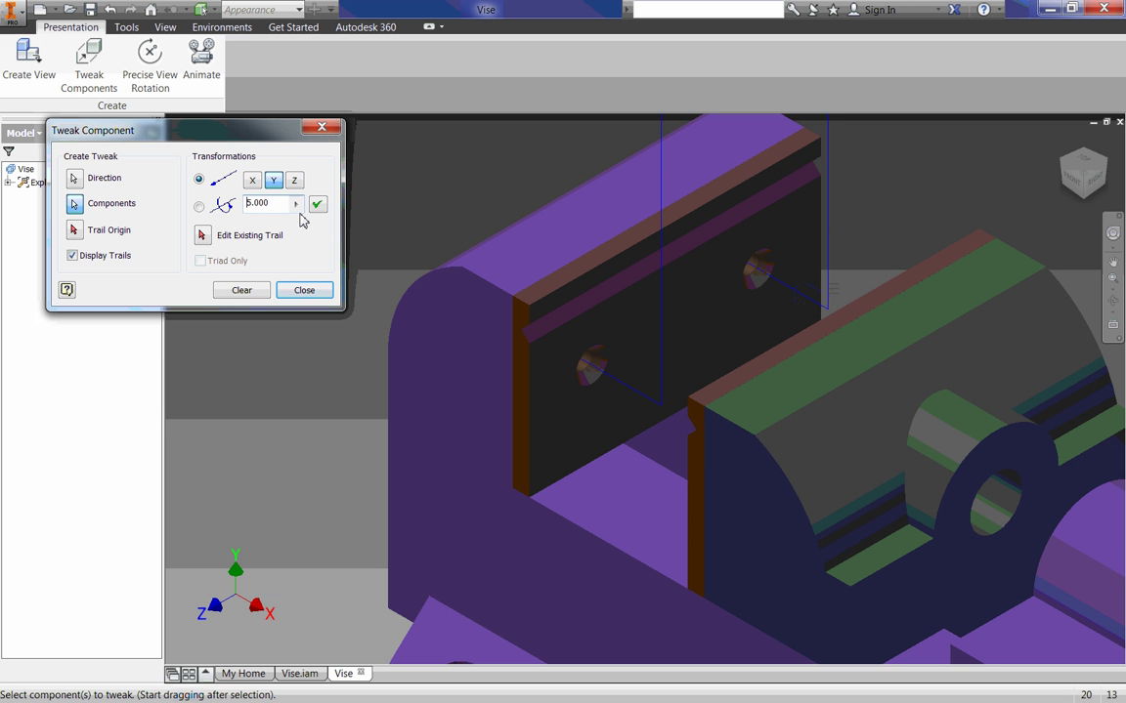
Shift the two raised screws back over the fixed jaw by about -3.459 in along Z and clear the tweak selection.
scroll(595, 176, "down", 5)
scroll(602, 150, "up", 2)
middle_click_drag(603, 149, 617, 269)
scroll(586, 381, "up", 2)
scroll(587, 381, "down", 1)
scroll(618, 269, "up", 3)
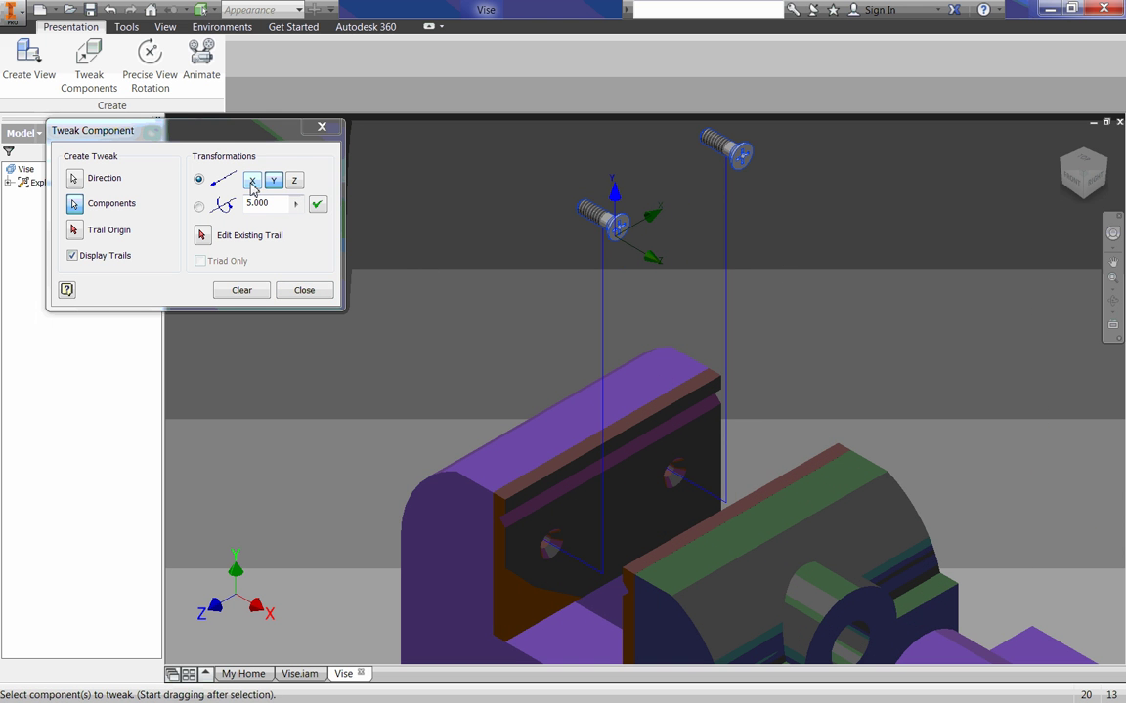
left_click(293, 181)
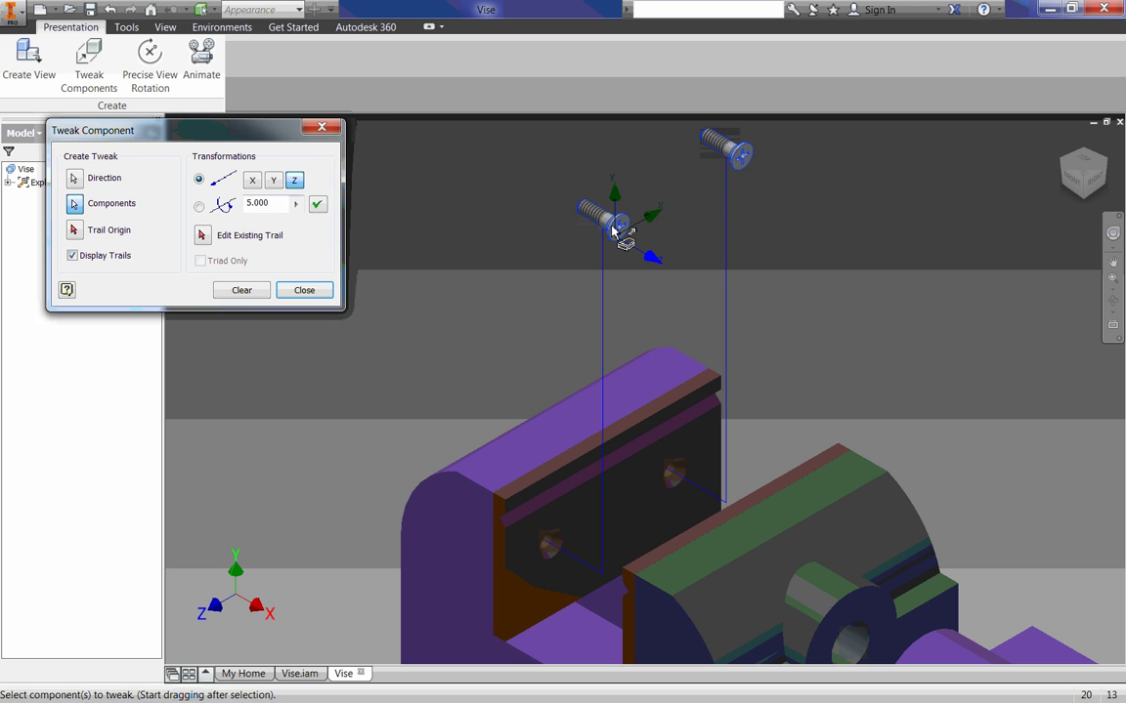
left_click_drag(613, 230, 330, 115)
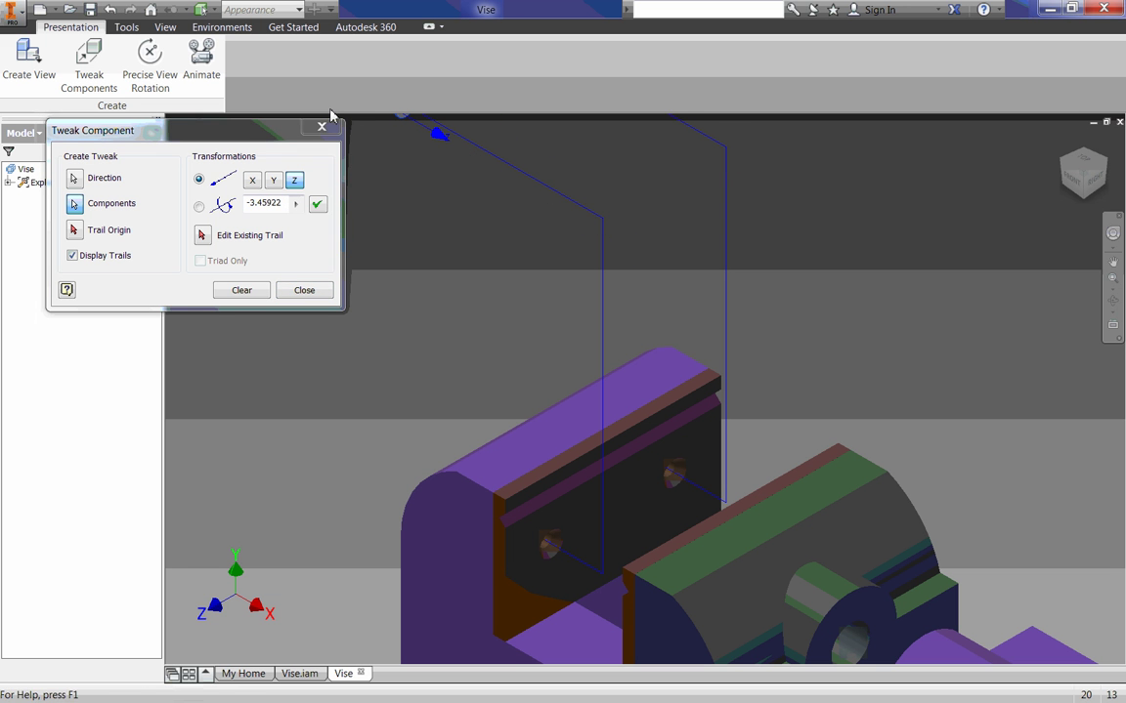
left_click(240, 289)
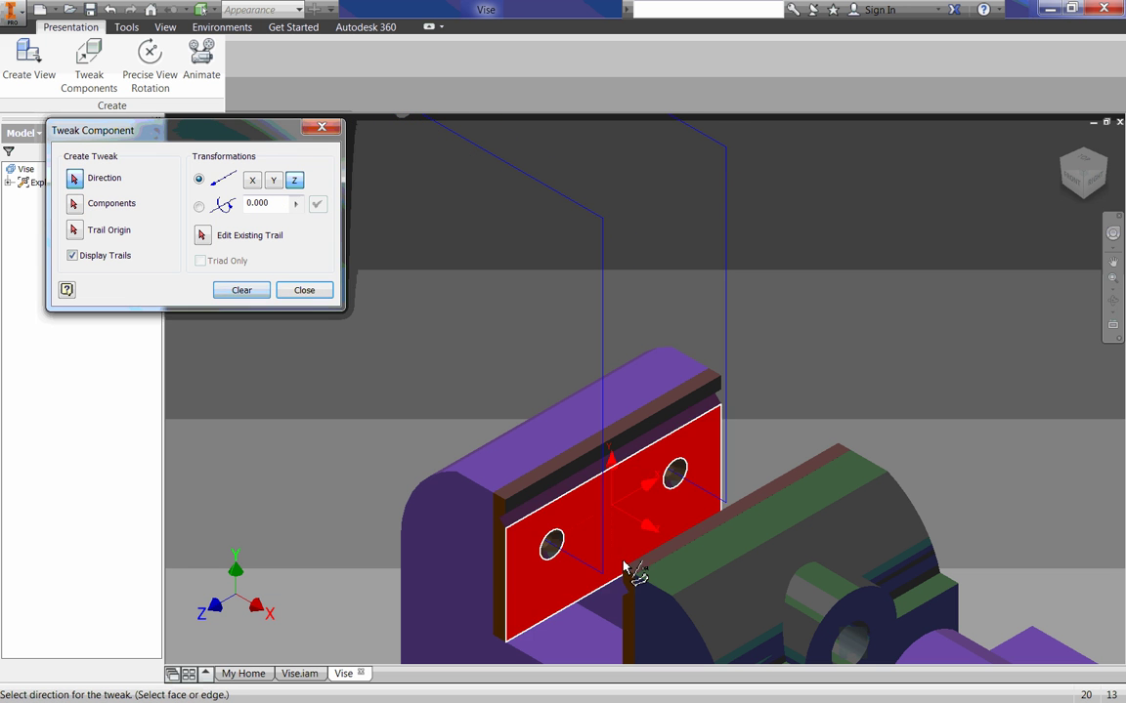
Tweak the fixed jaw plate out by about 0.512 in along Z, up along Y and back by about -1.788 in along Z, clearing the selection.
left_click(591, 520)
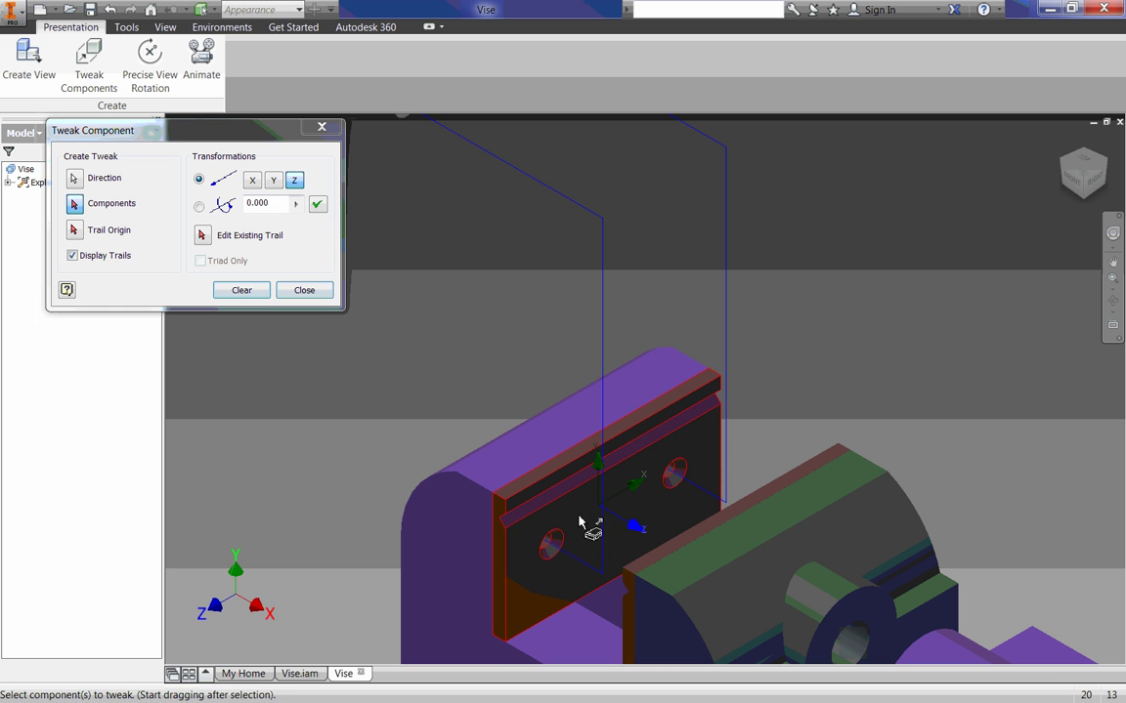
left_click_drag(580, 516, 633, 493)
left_click(629, 482)
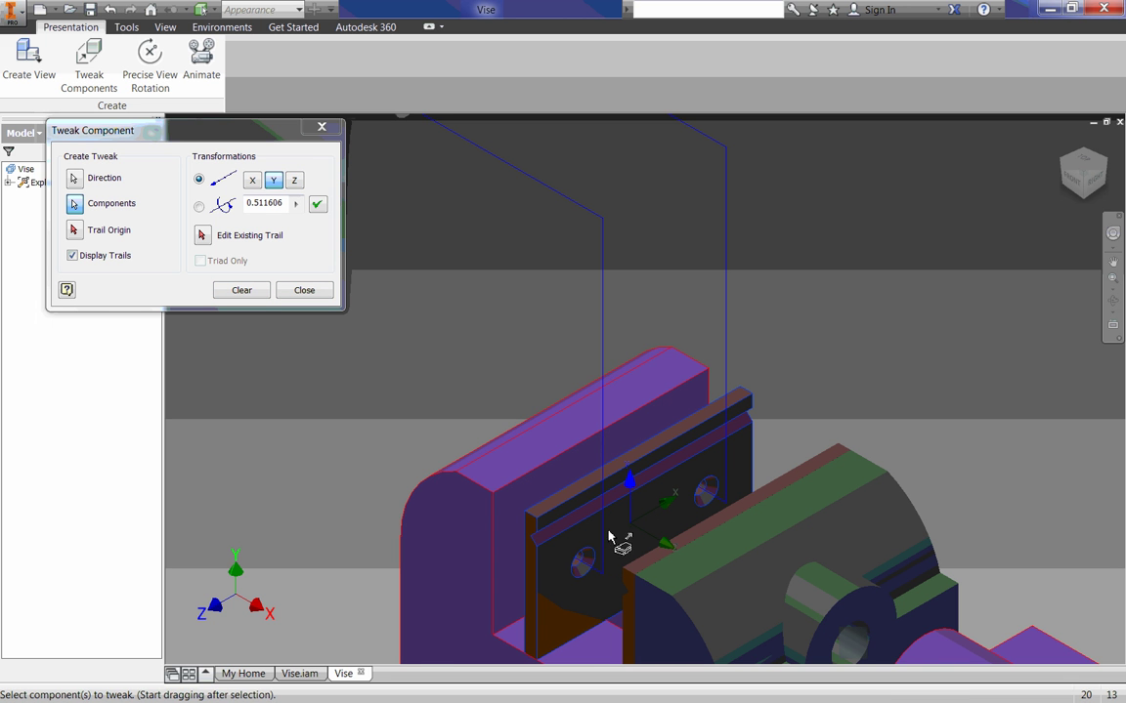
mouse_move(741, 402)
left_mouse_down()
mouse_move(653, 180)
mouse_move(648, 74)
mouse_move(601, 280)
mouse_move(621, 308)
mouse_move(477, 238)
mouse_move(361, 243)
left_mouse_up()
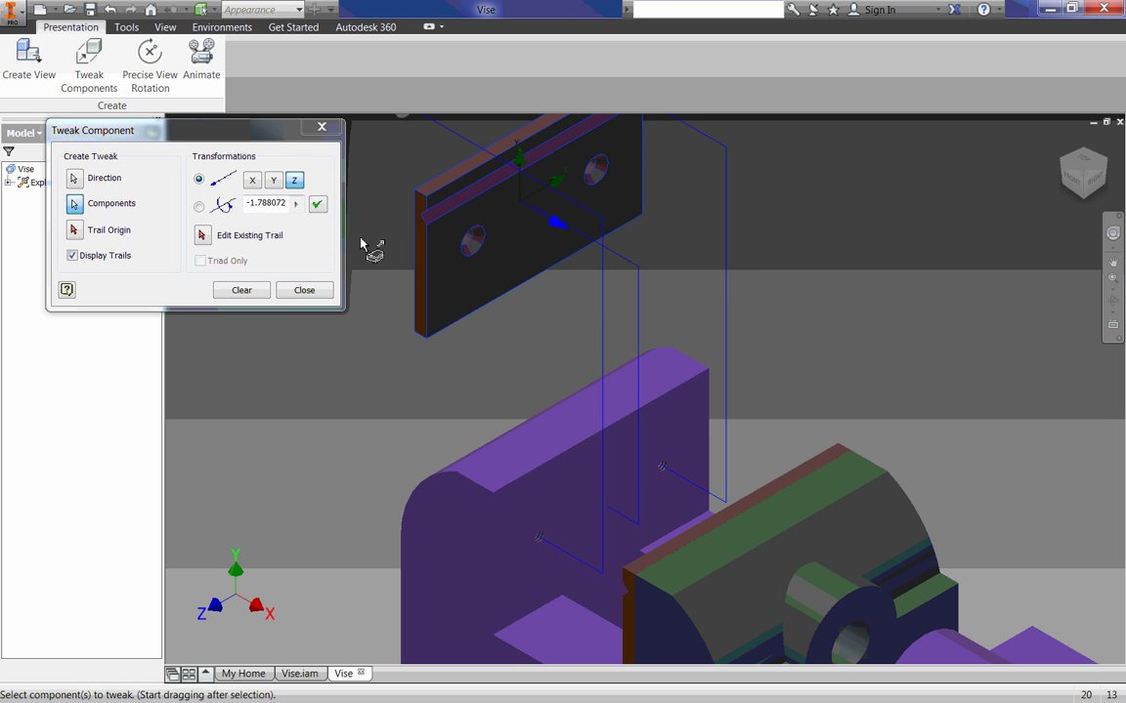
left_click(241, 289)
Tweak the two sliding jaw plate screws out by about 1.002 in along Z and up by about -2.689 in along Y.
scroll(389, 327, "up", 3)
middle_click_drag(389, 326, 417, 136)
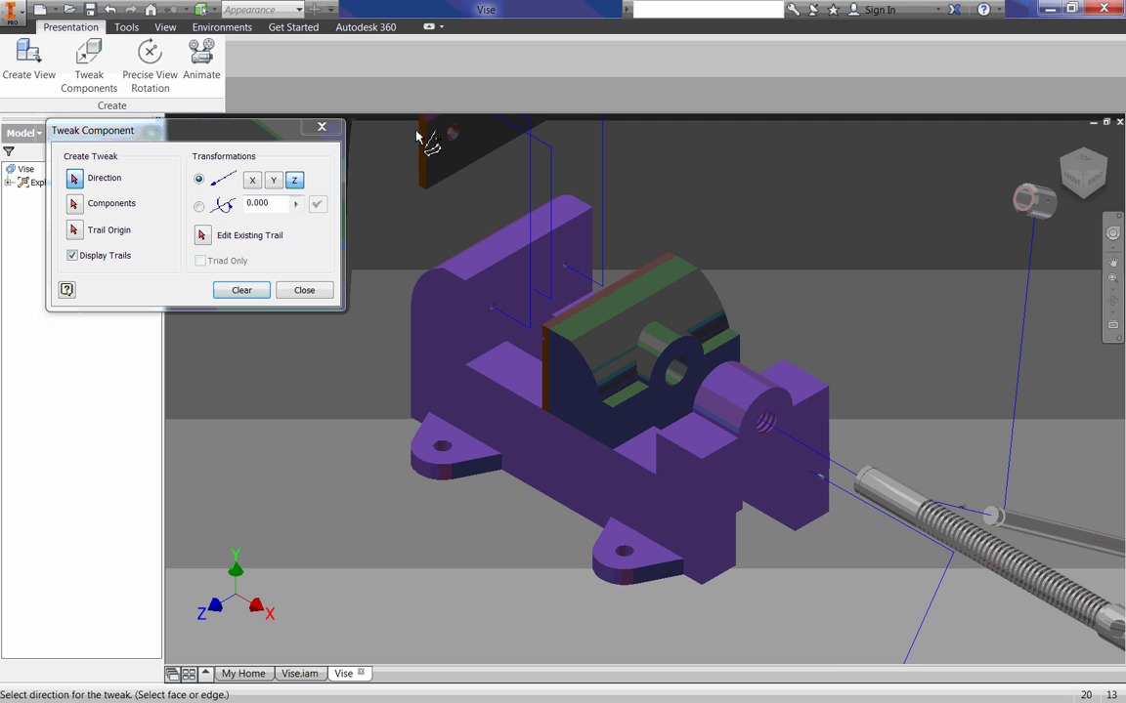
left_click(610, 346)
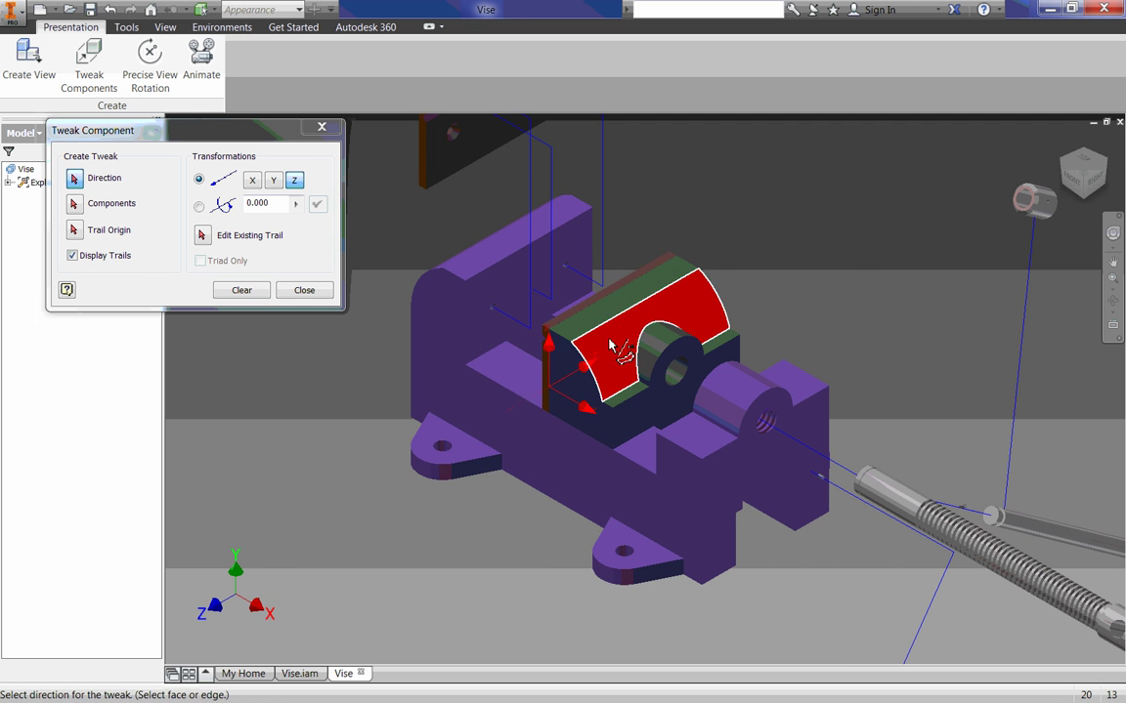
middle_click_drag(610, 345, 682, 383, "shift")
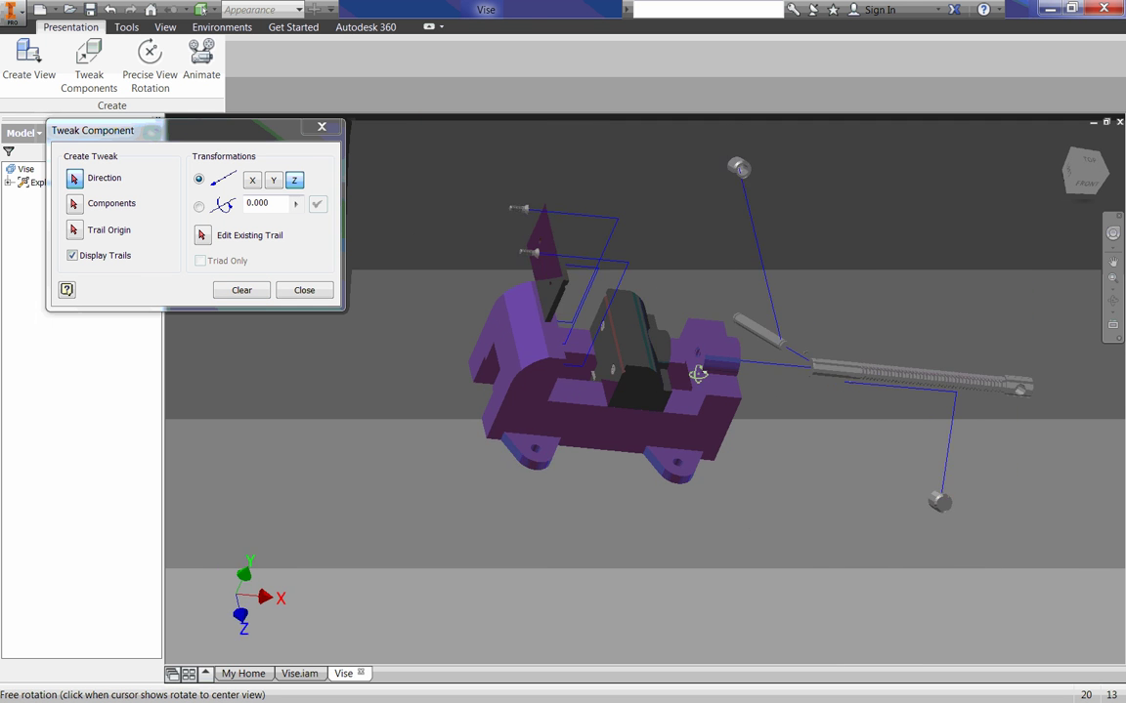
left_click_drag(698, 373, 719, 363)
left_click(719, 363)
scroll(641, 361, "up", 8)
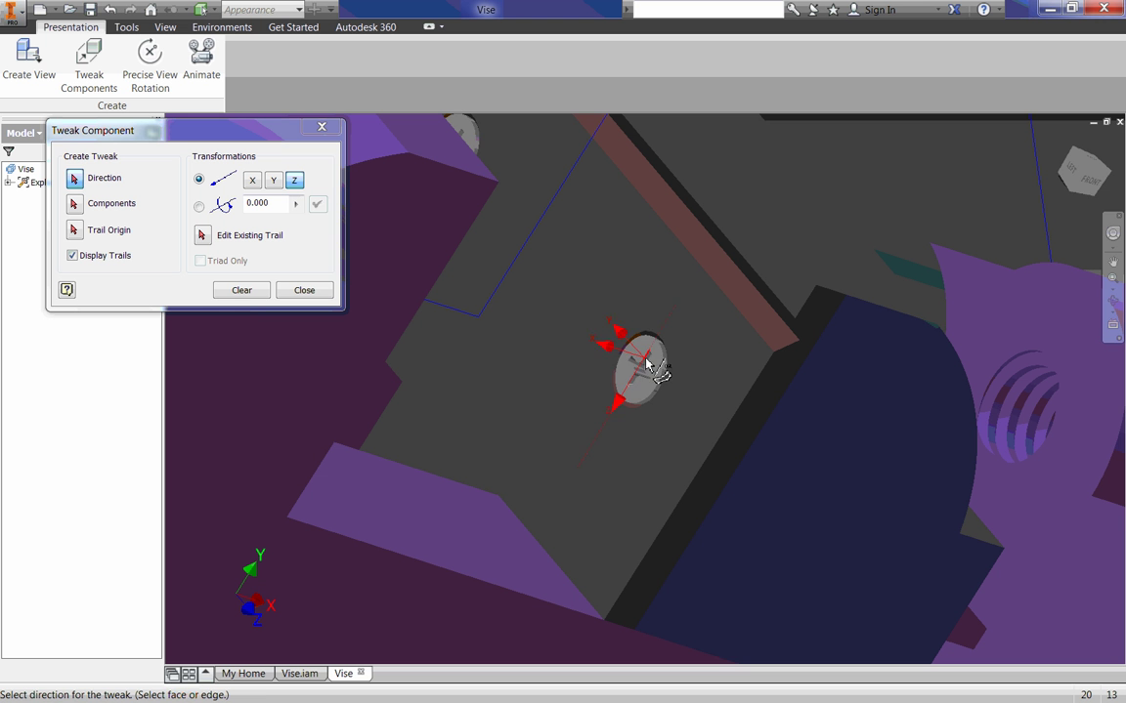
left_click(655, 369)
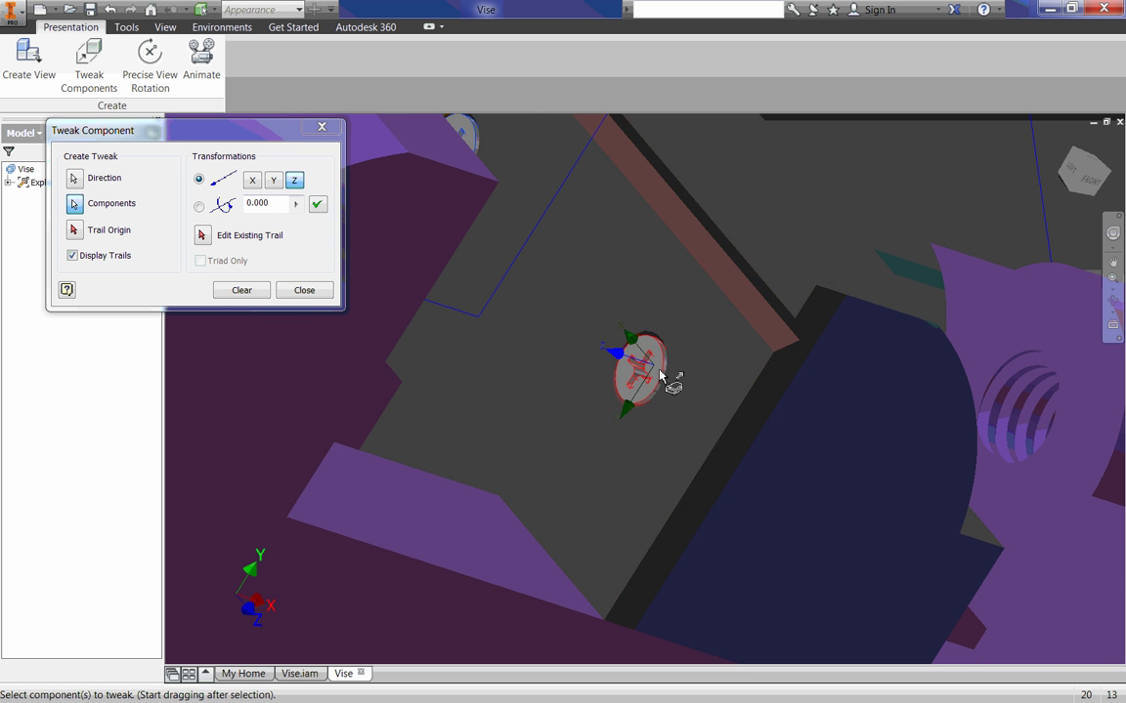
middle_click_drag(659, 374, 553, 398, "shift")
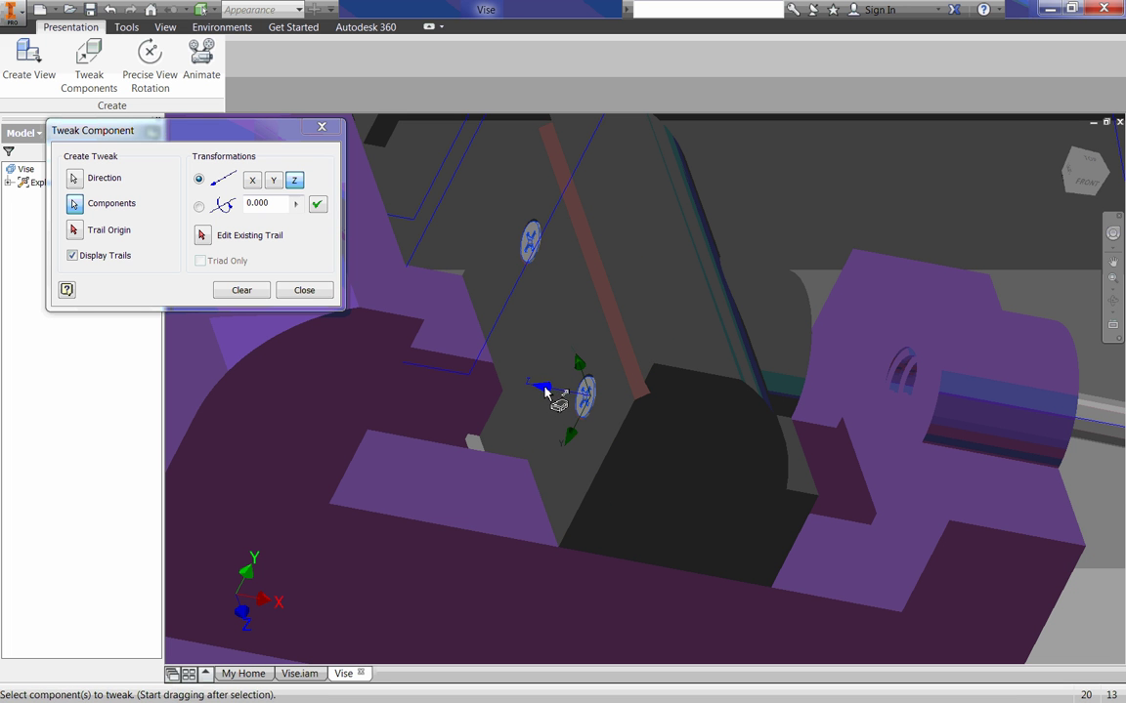
left_click_drag(544, 391, 422, 383)
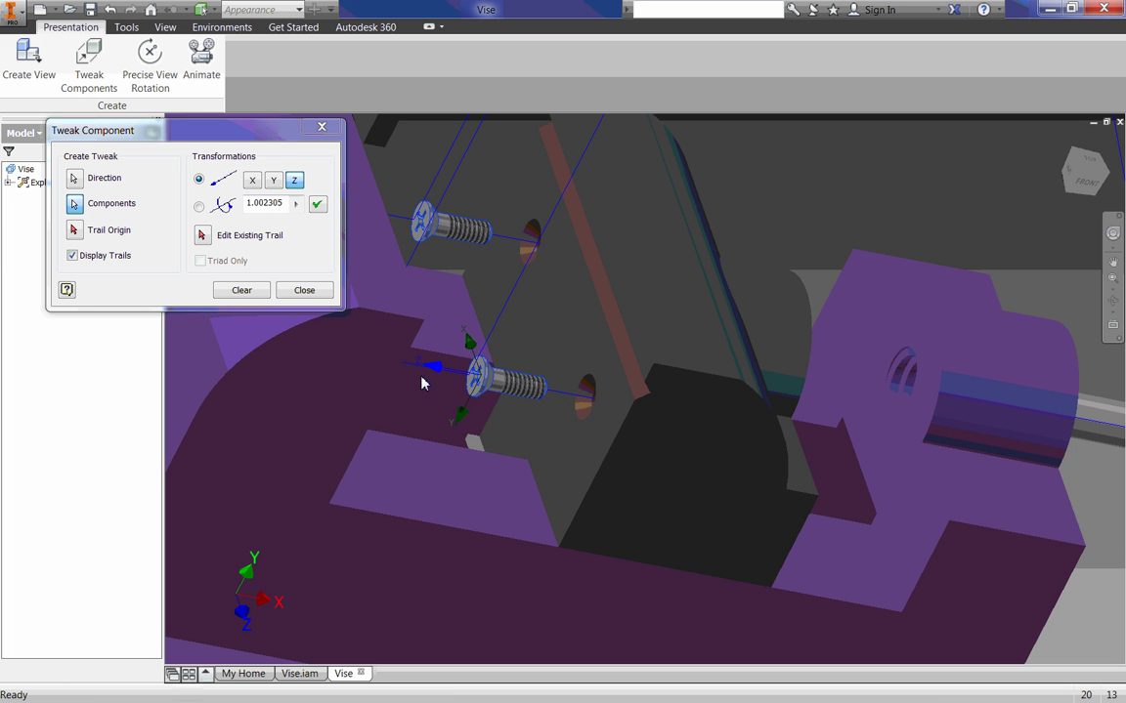
left_click(275, 182)
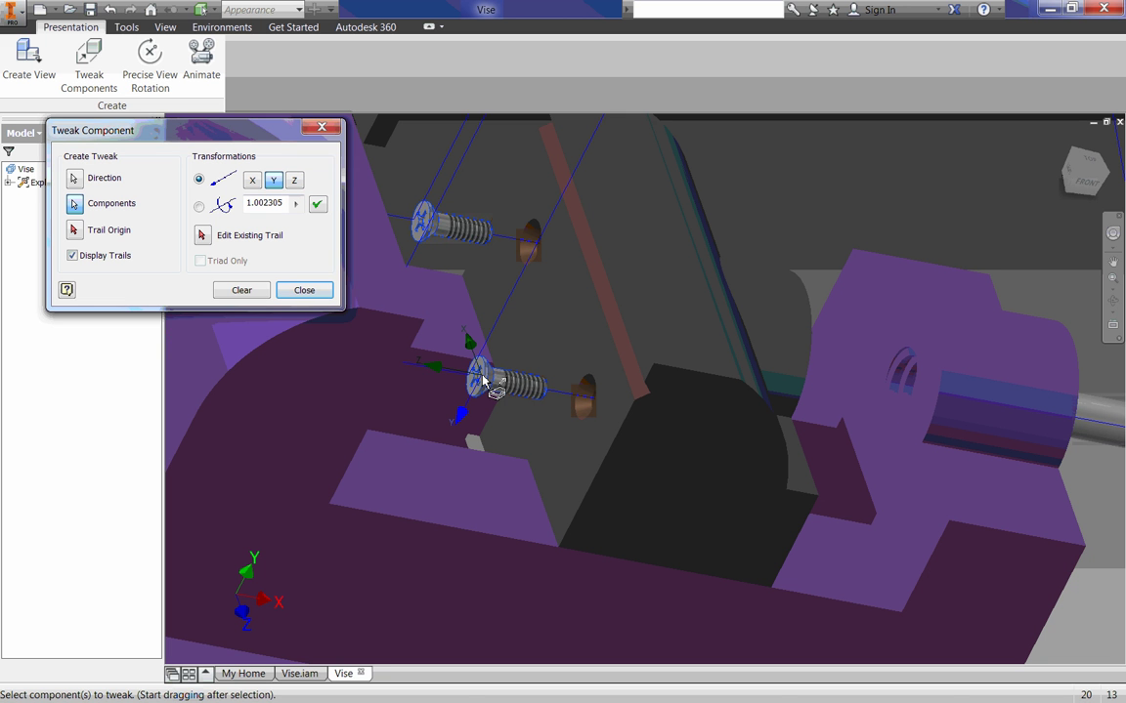
left_click_drag(484, 383, 607, 97)
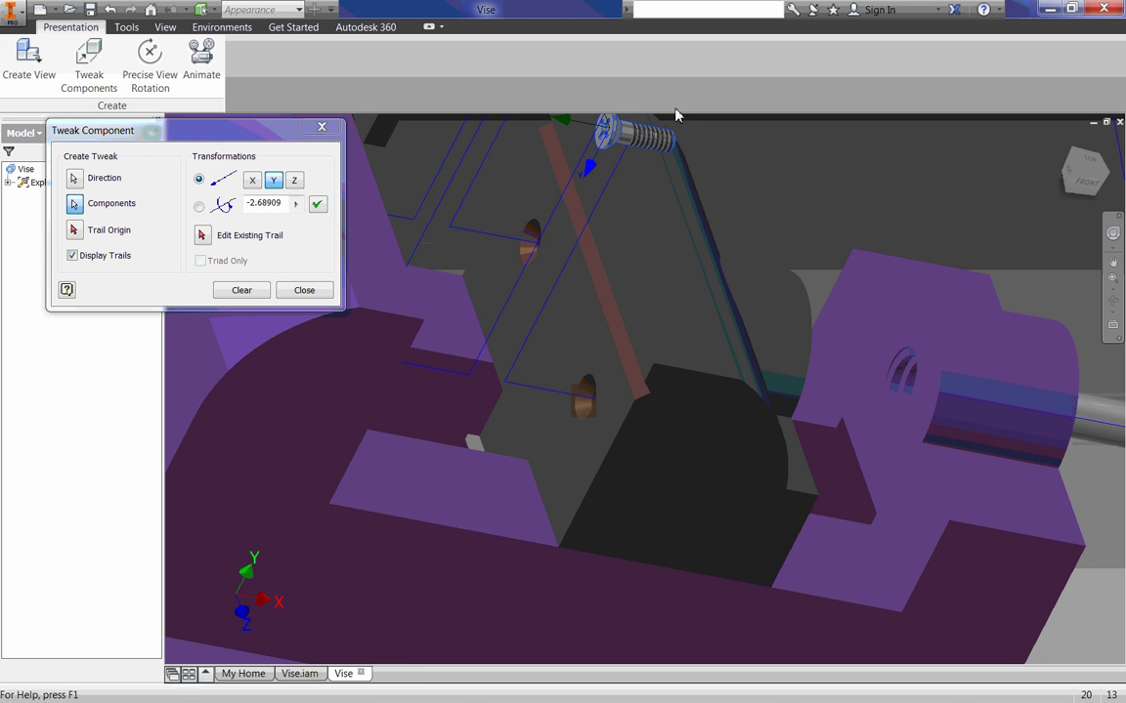
Raise the two sliding jaw plate screws further along Y, shift them sideways along X, and clear the tweak selection.
left_click(1108, 178)
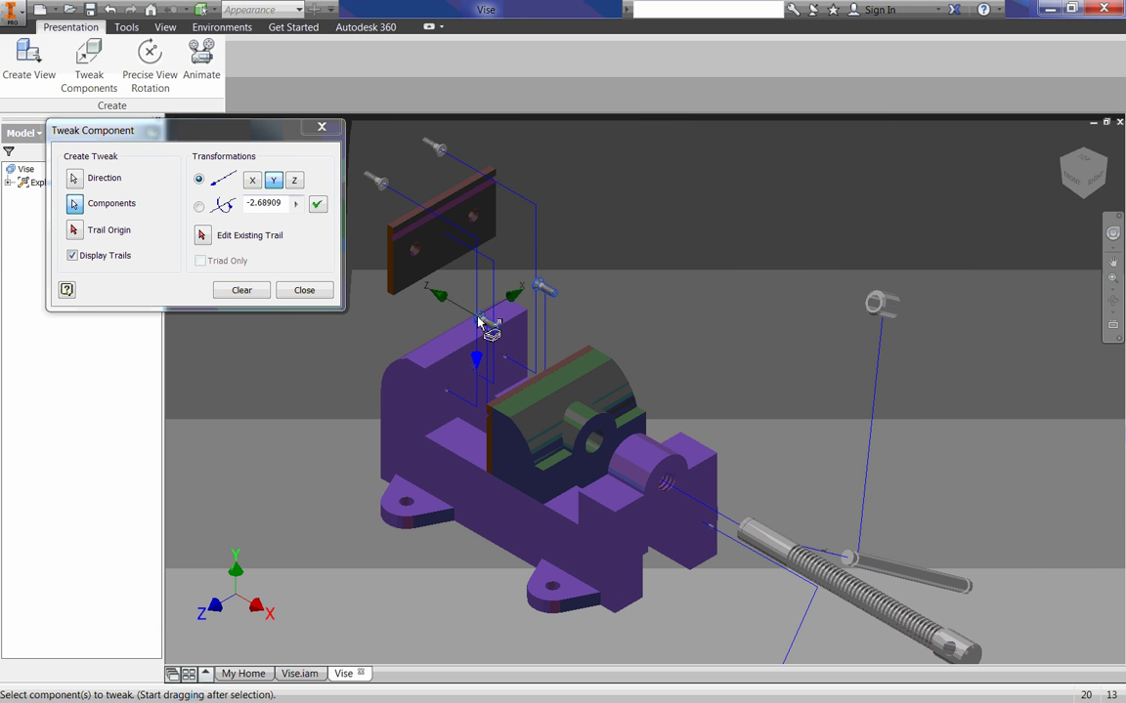
left_click_drag(538, 283, 740, 172)
left_click(514, 260)
left_click(241, 289)
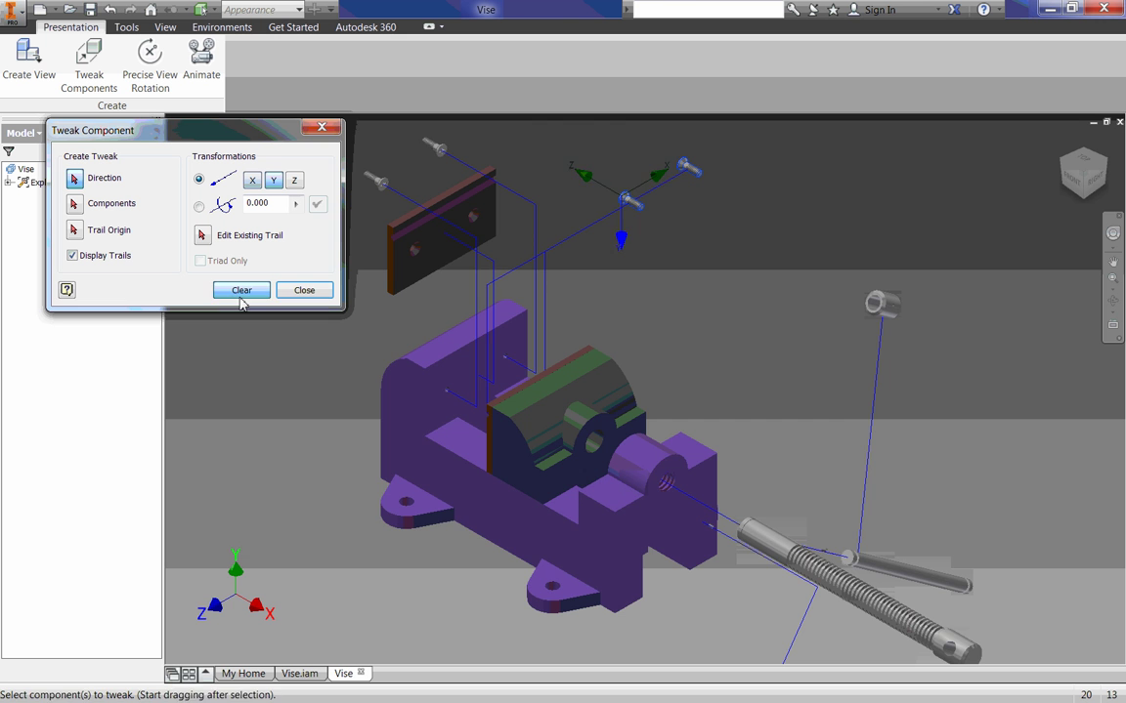
Tweak the sliding jaw plate up along Y and sideways by about -2.479 in along X, using its face for direction.
middle_click_drag(371, 401, 502, 465, "shift")
left_click(575, 481)
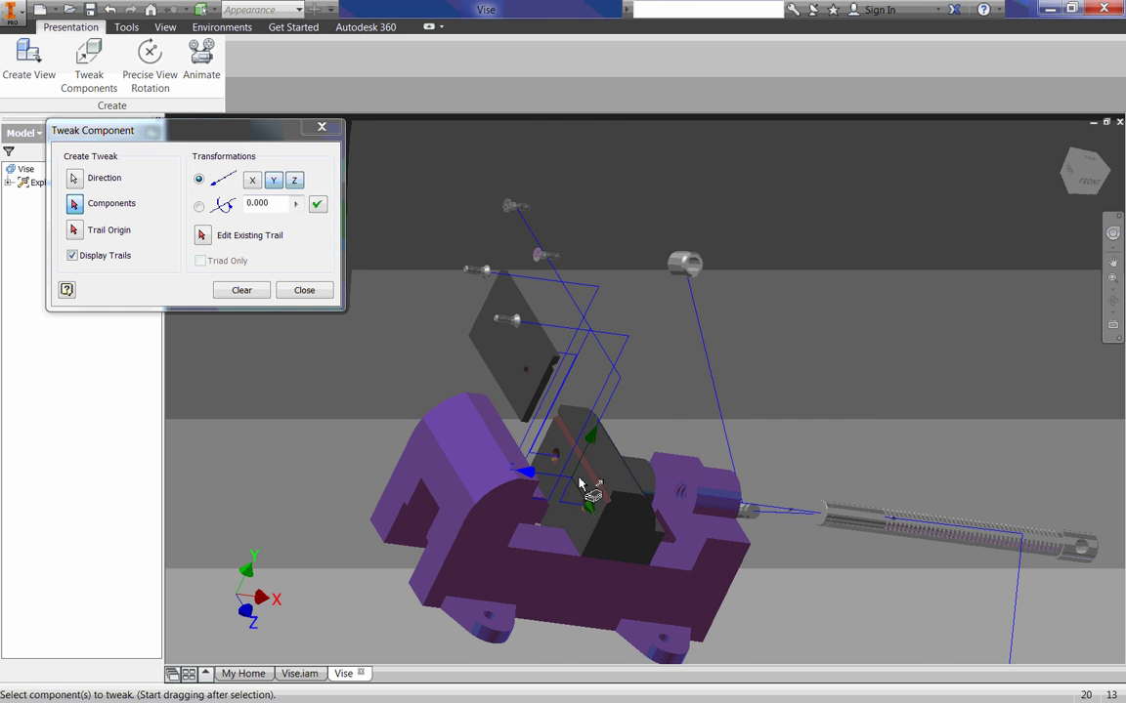
left_click(272, 185)
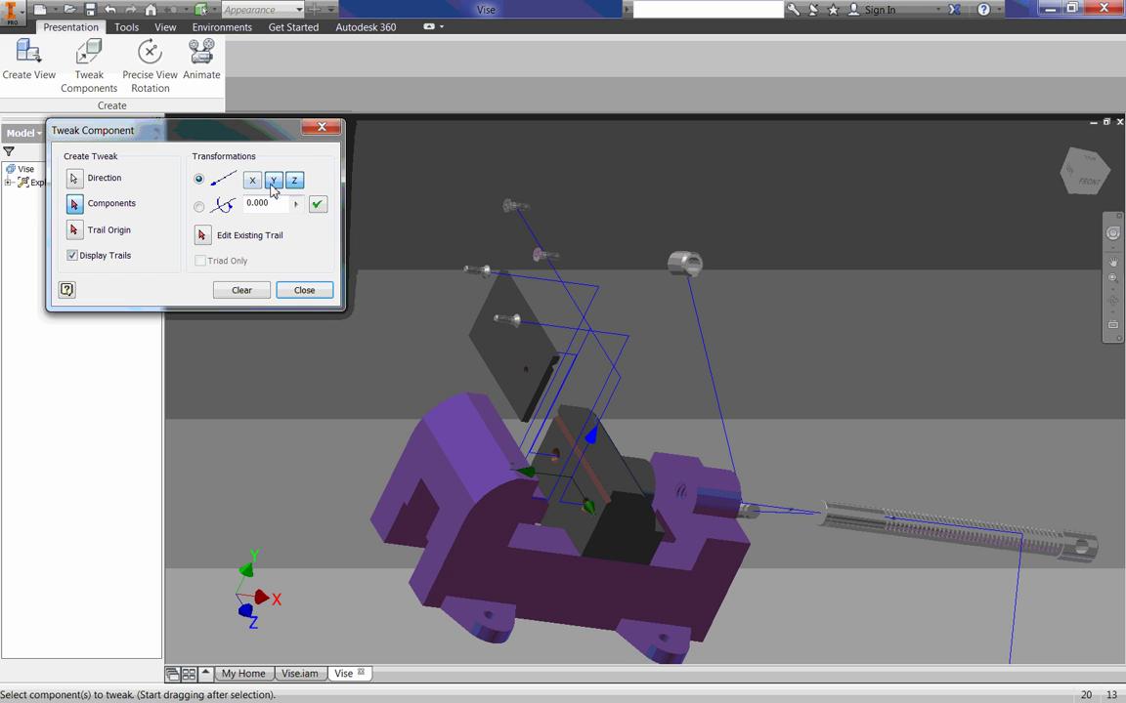
left_click(576, 489)
left_click_drag(577, 488, 591, 317)
left_click(647, 386)
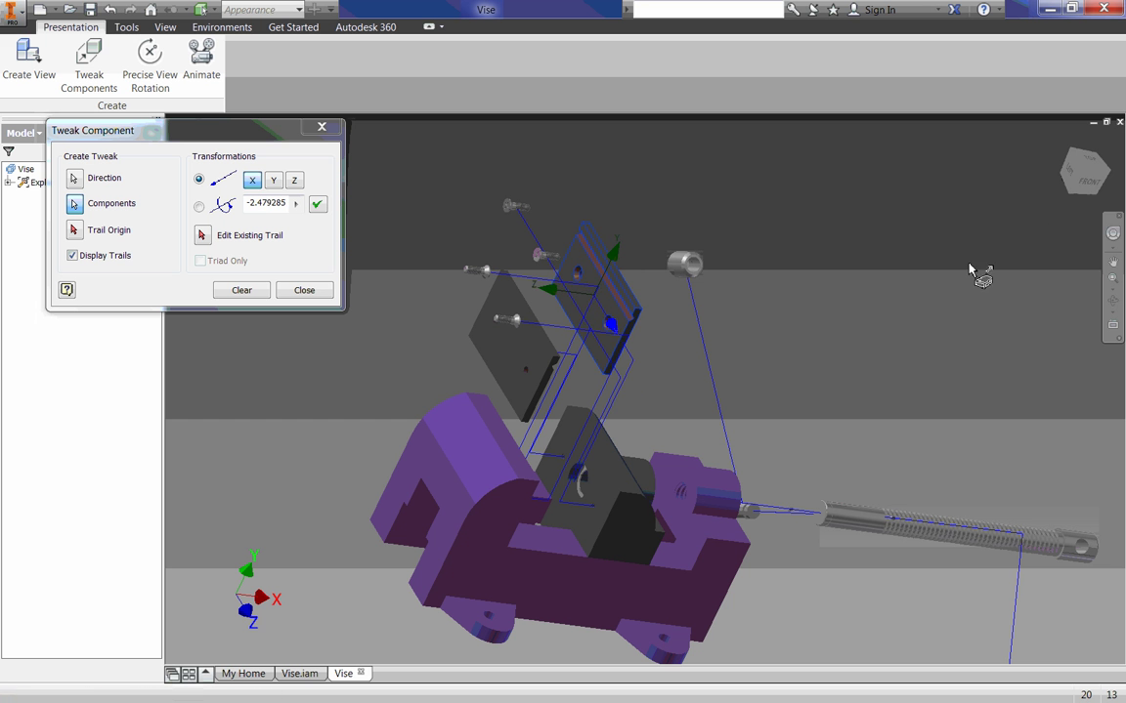
Tweak the sliding jaw plate down by about -1.044 in along Y and sideways by about -2.175 in along X, clearing the selection.
left_click(1109, 179)
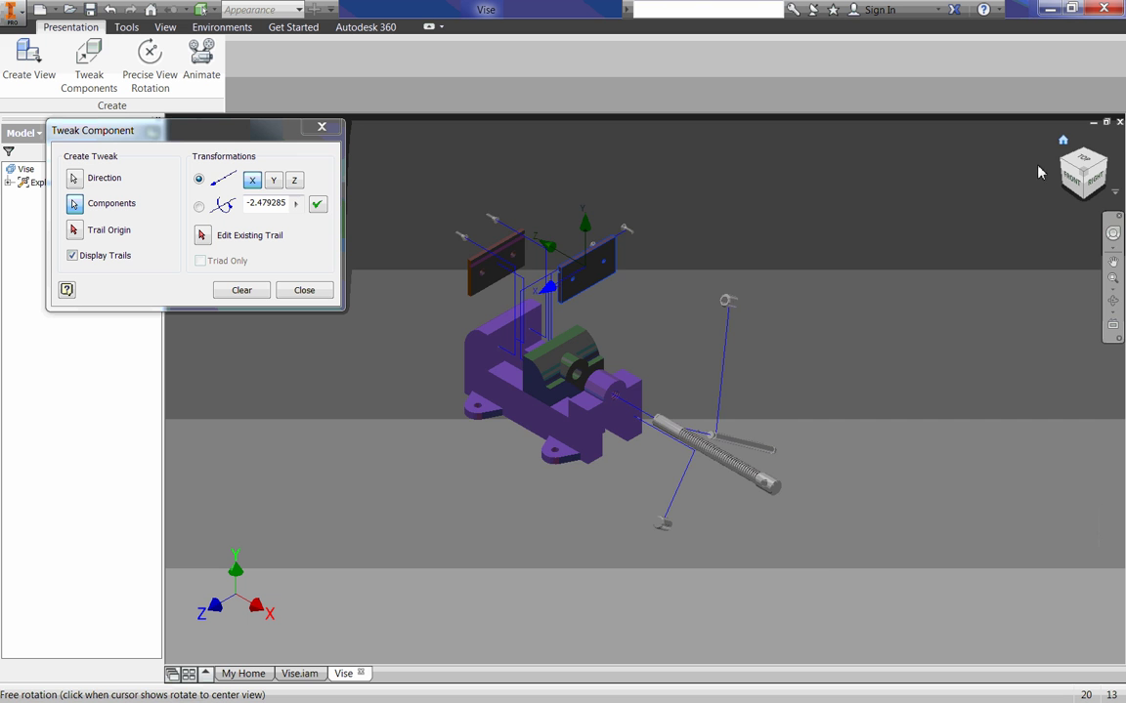
scroll(615, 283, "up", 2)
scroll(616, 283, "down", 1)
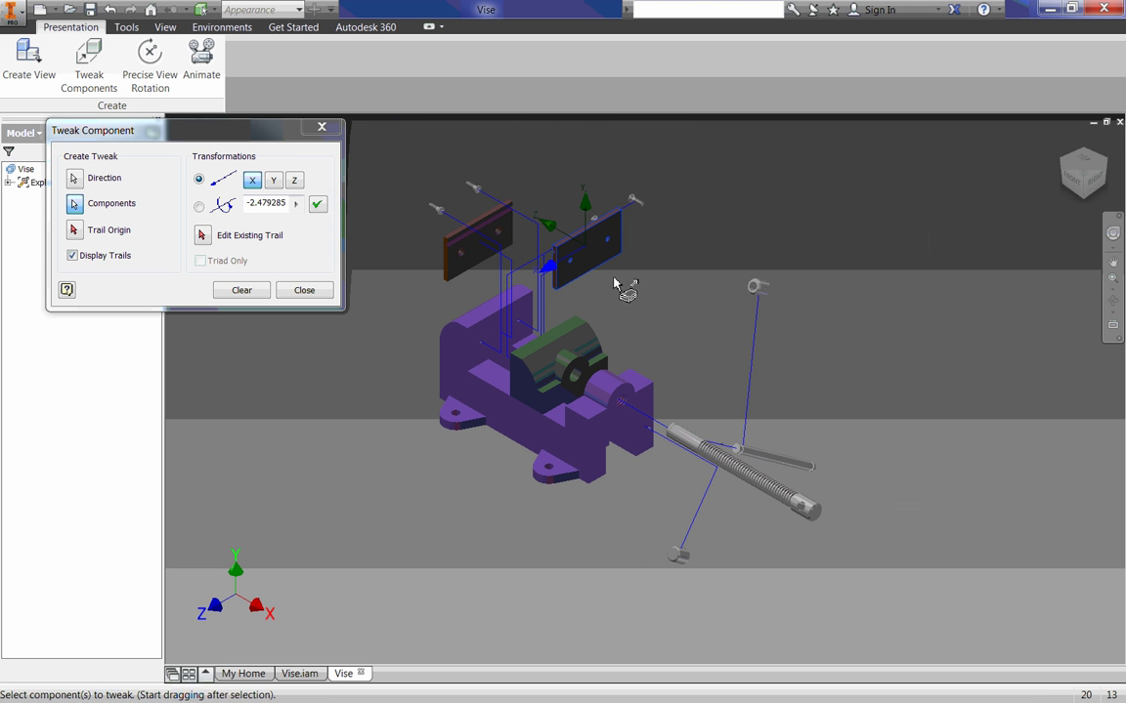
left_click(583, 203)
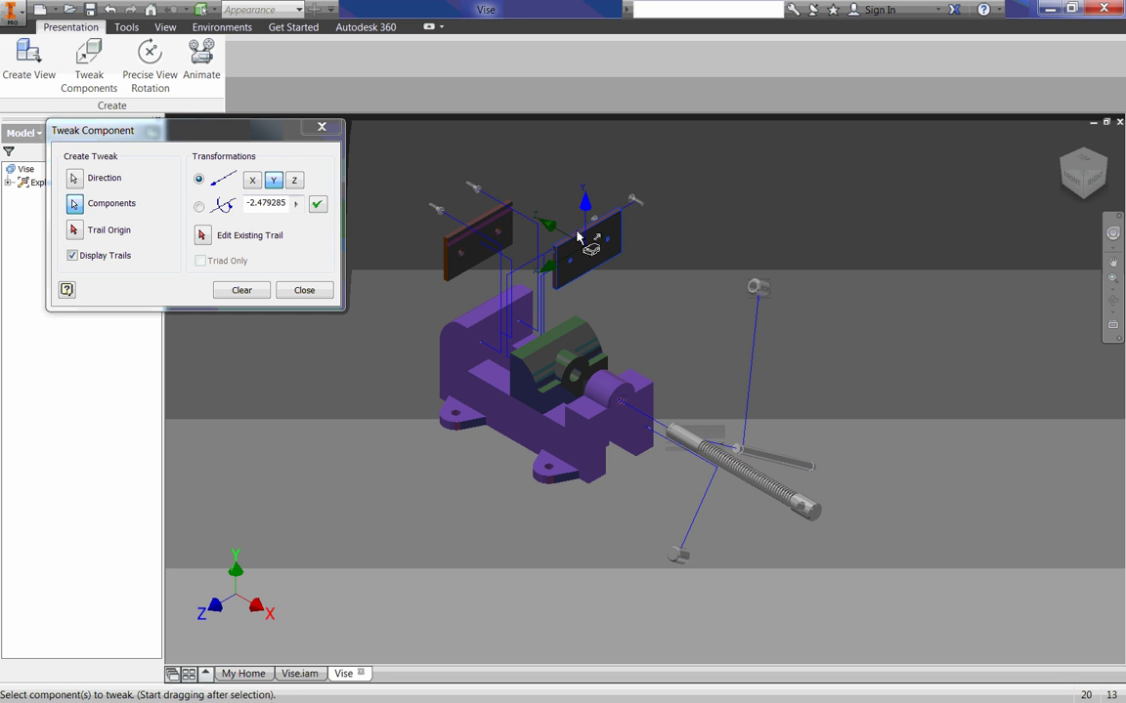
left_click_drag(577, 236, 578, 266)
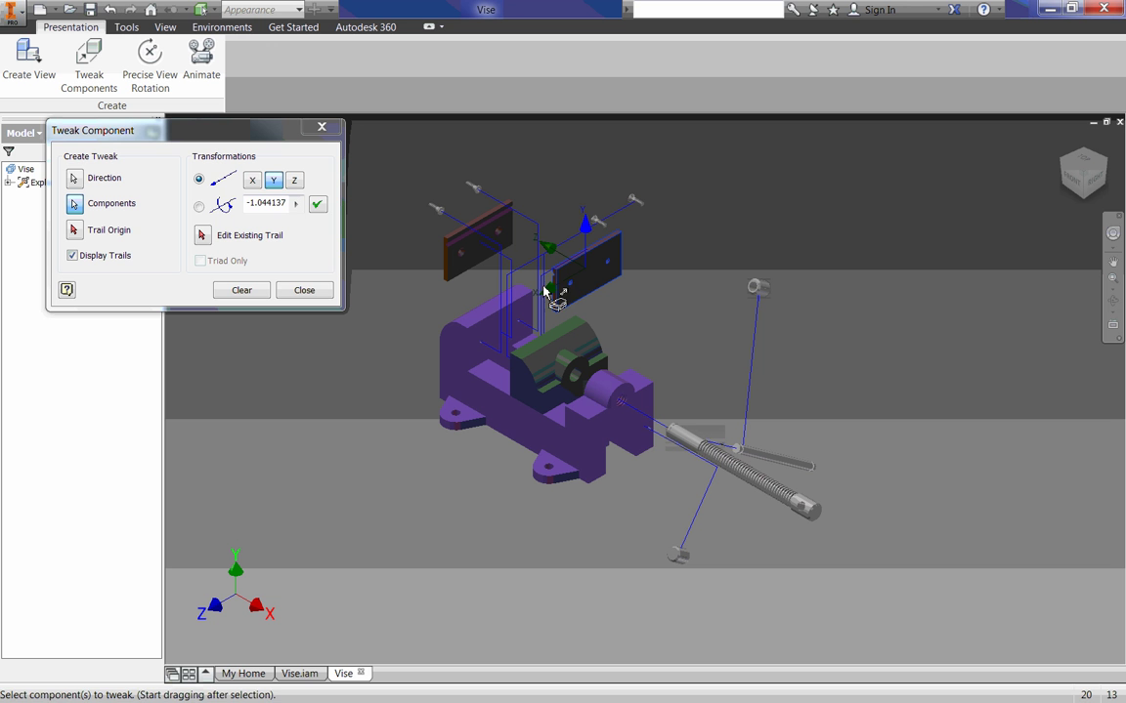
left_click(548, 290)
left_click_drag(548, 290, 684, 266)
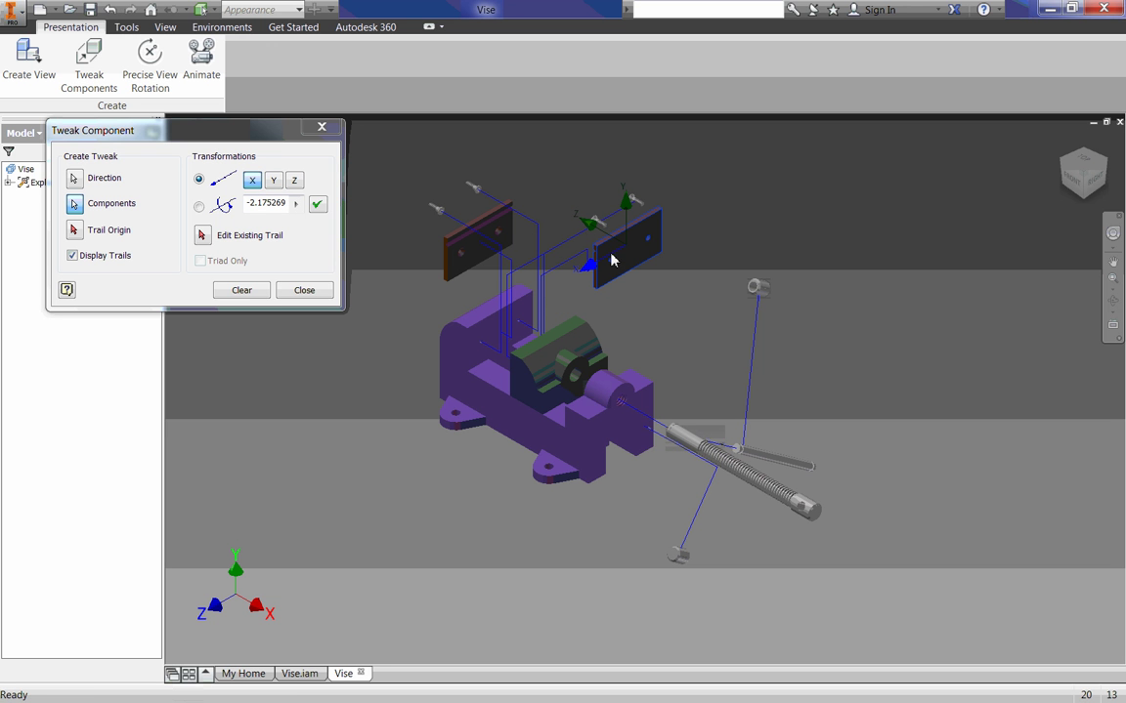
left_click(244, 290)
Tweak the retaining ring out of the sliding jaw by about 1.183 in along Z.
middle_click_drag(520, 395, 614, 412, "shift")
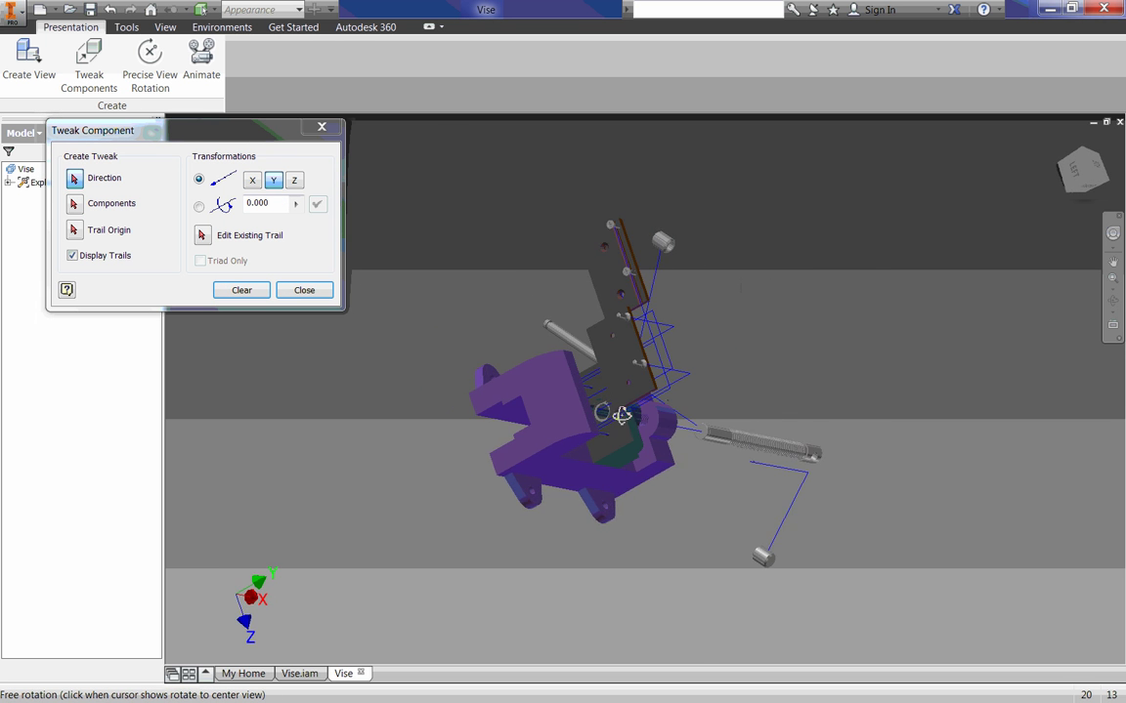
scroll(567, 361, "up", 5)
left_click(554, 384)
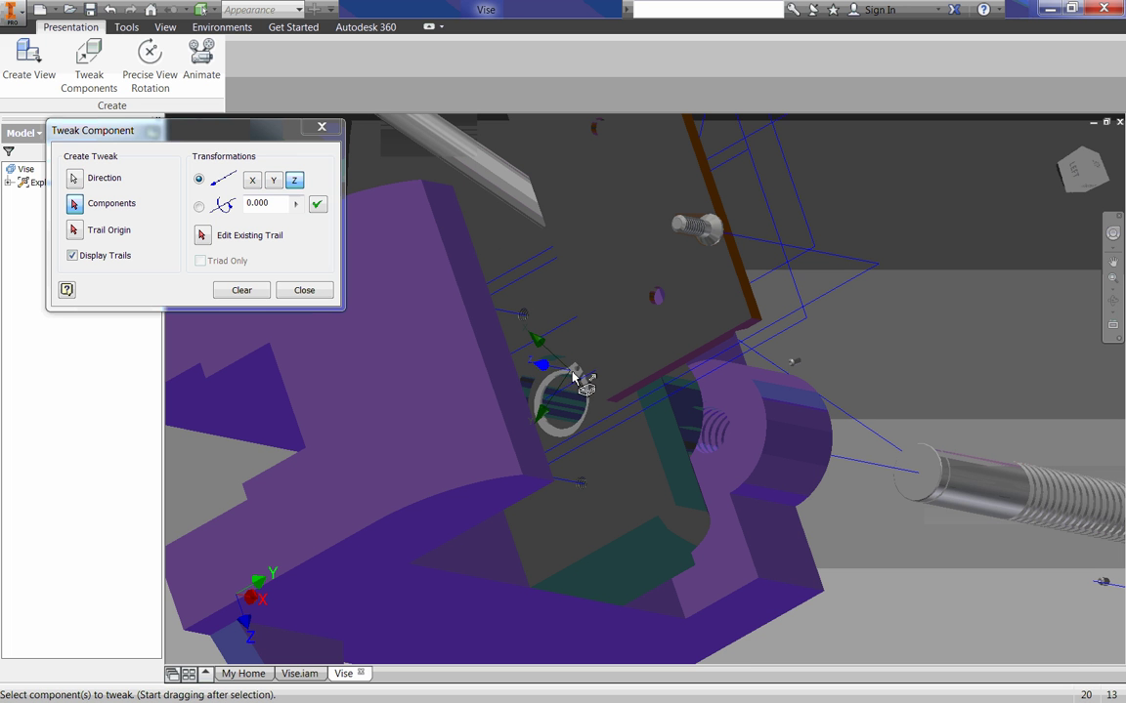
left_click_drag(576, 374, 467, 353)
middle_click_drag(583, 439, 533, 417, "shift")
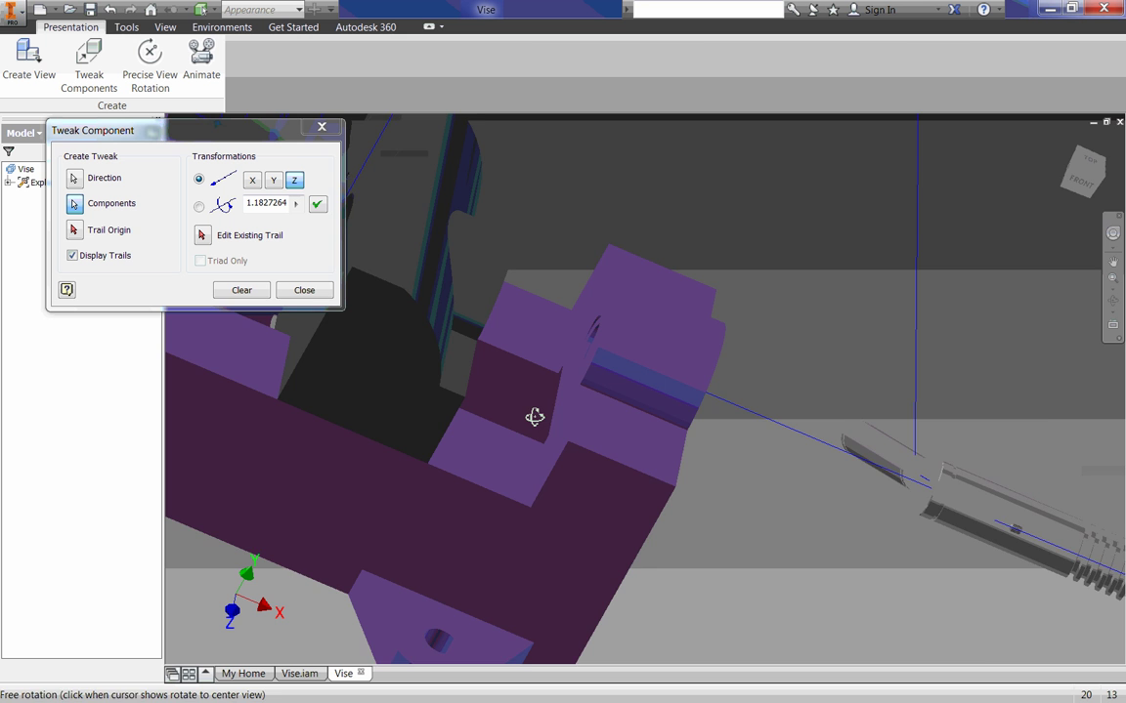
middle_click_drag(457, 351, 799, 490, "shift")
middle_click_drag(636, 307, 747, 350, "shift")
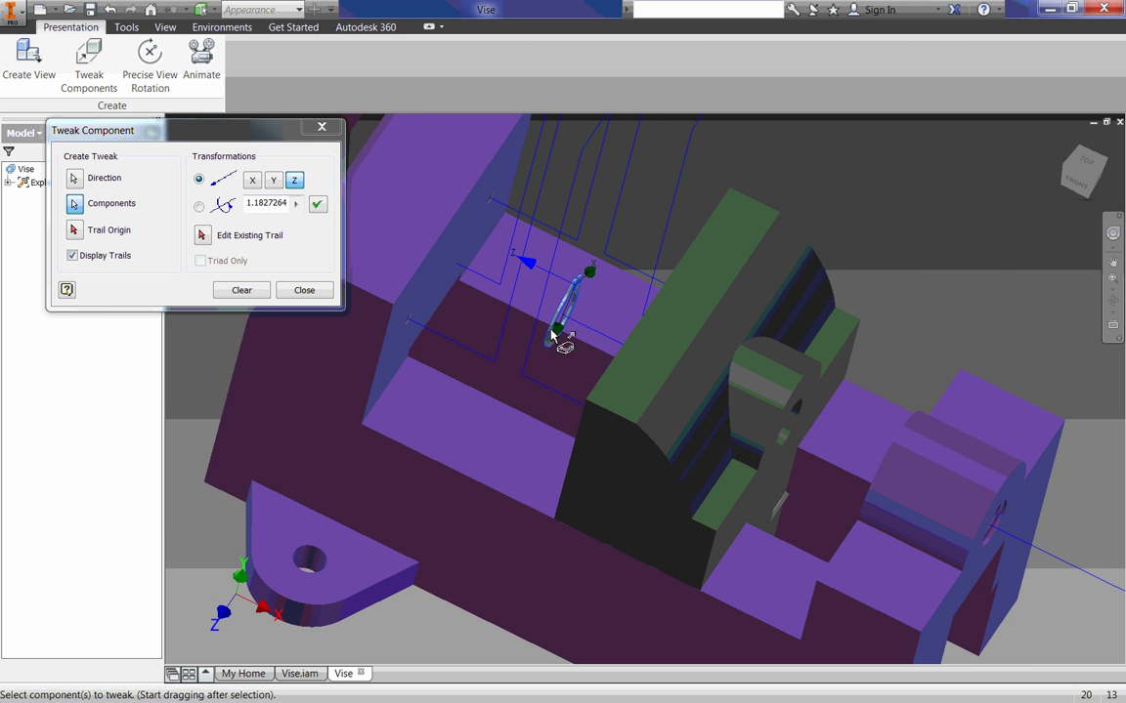
Try to tweak the retaining ring 3 in along Y.
left_click(273, 182)
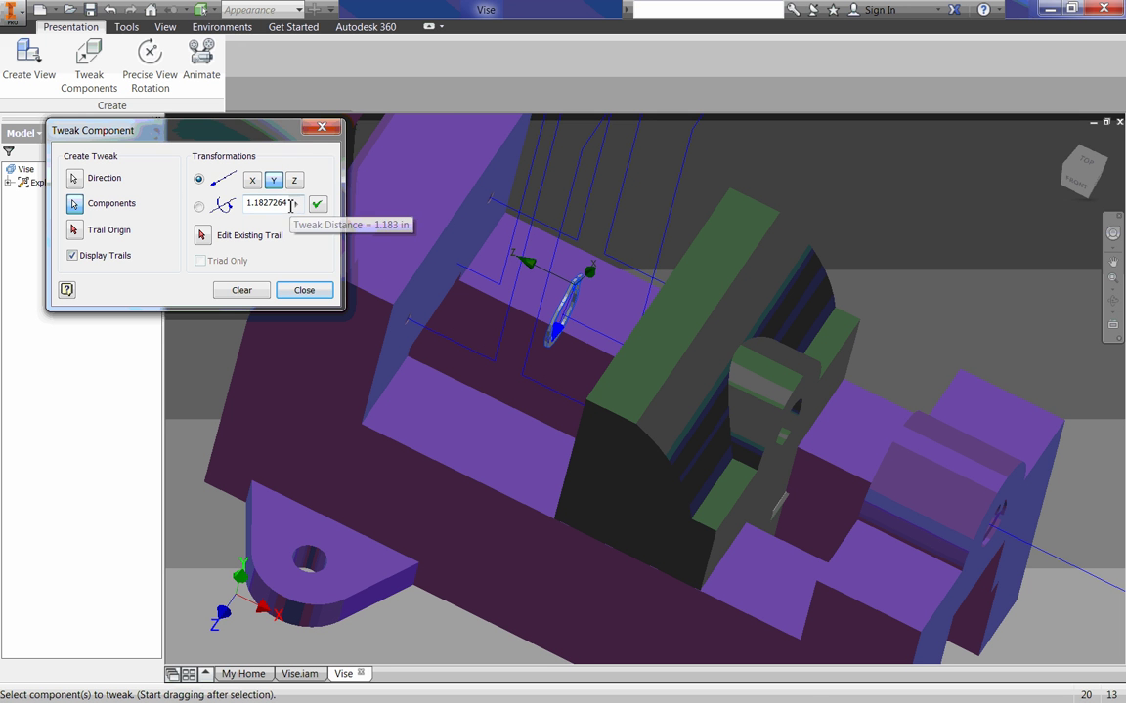
left_click_drag(290, 204, 168, 175)
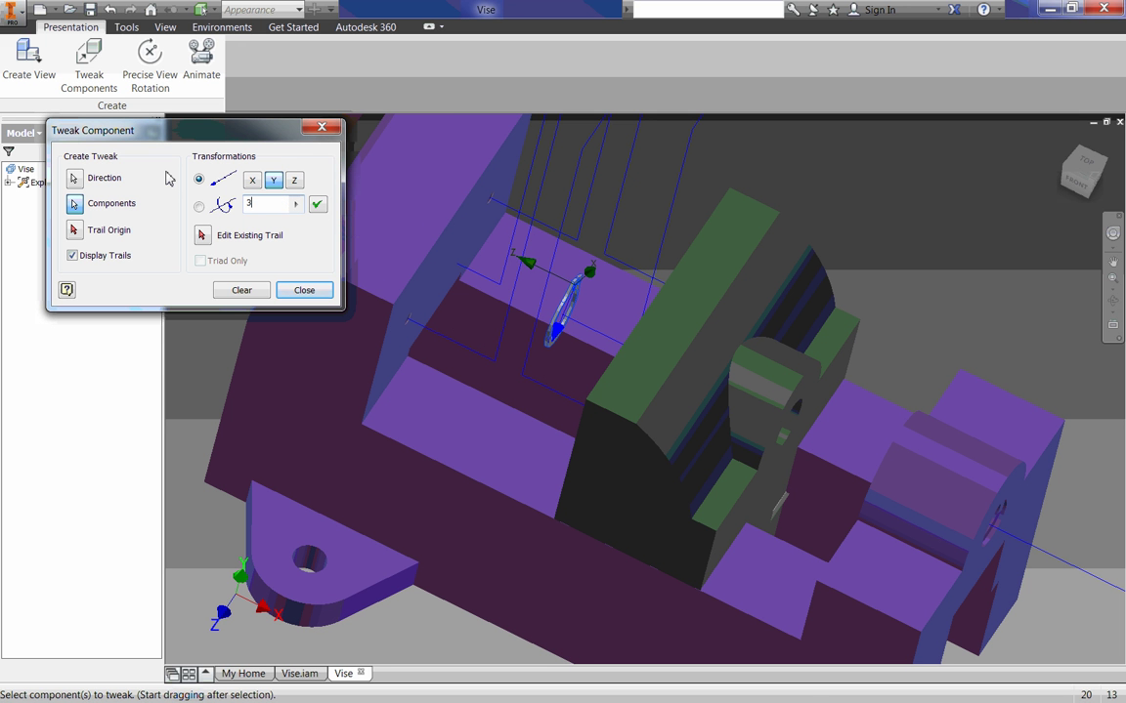
key("Return")
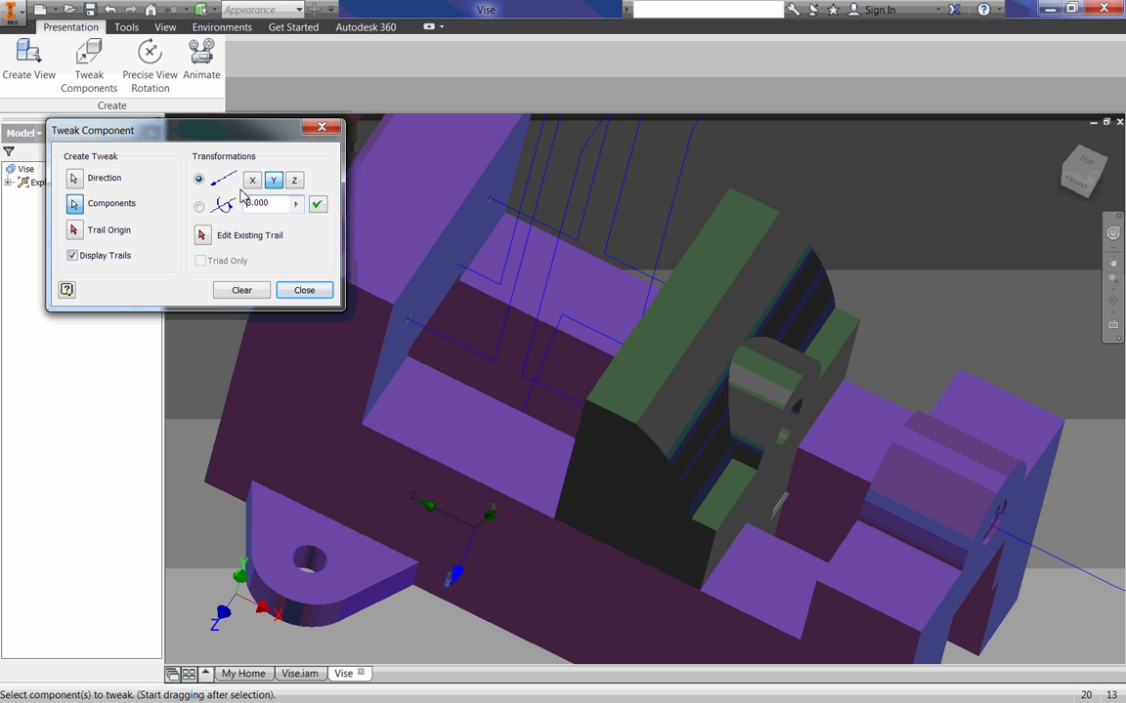
key("Escape")
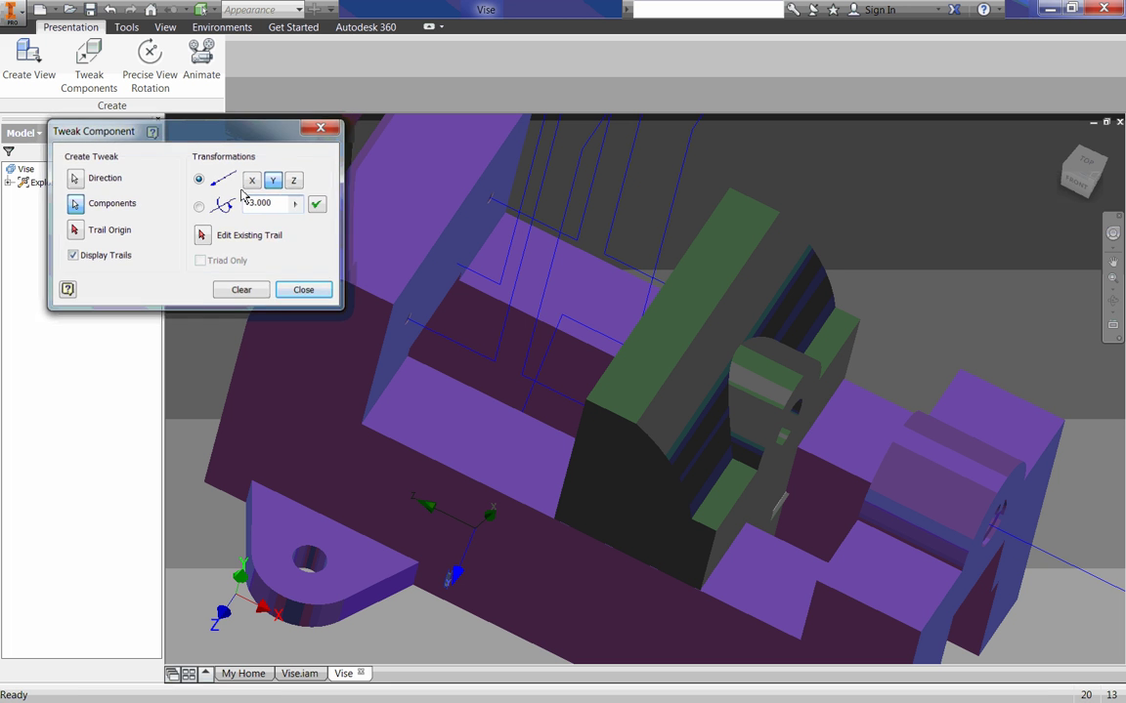
Restart Tweak Components, take the direction from the retaining ring's small end face, move the ring 3 in up along Z, and clear the selection.
left_click(89, 57)
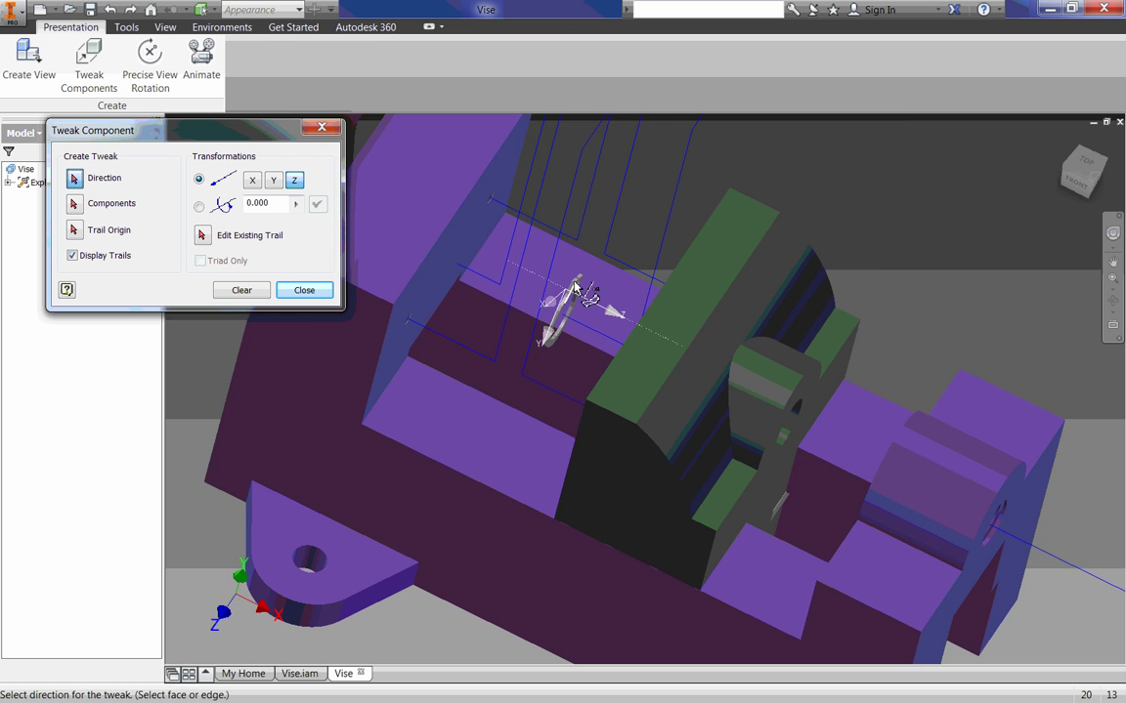
scroll(576, 284, "down", 3)
scroll(581, 283, "down", 2)
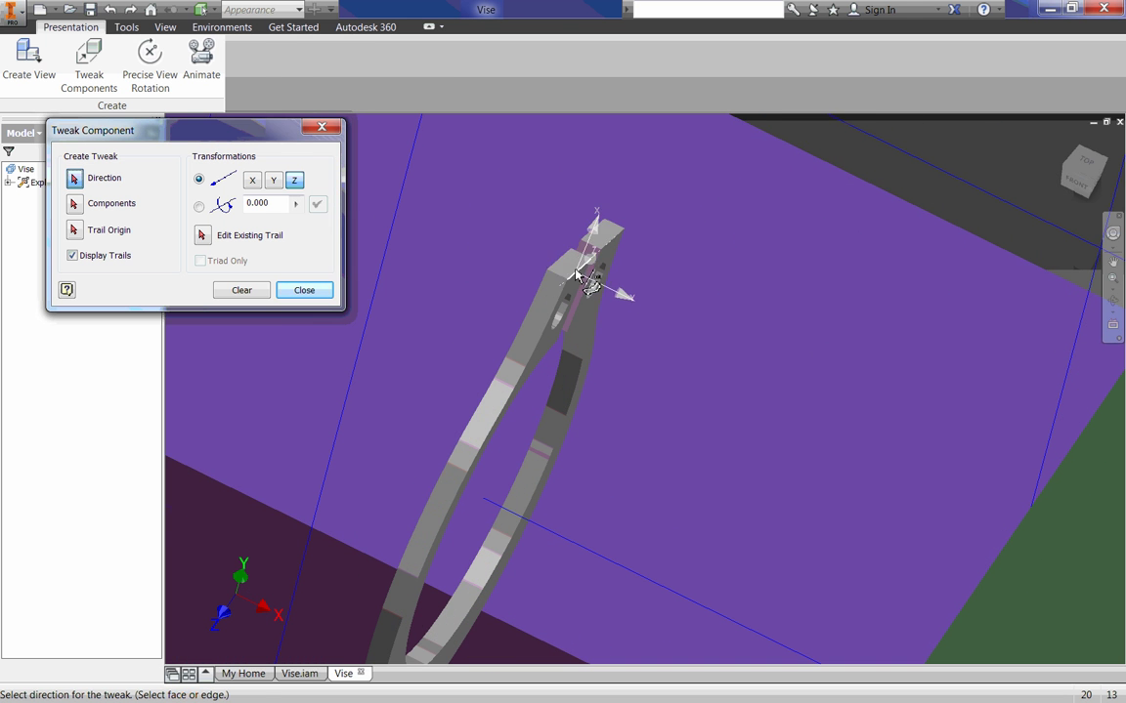
left_click(578, 268)
scroll(527, 313, "up", 2)
scroll(525, 316, "up", 3)
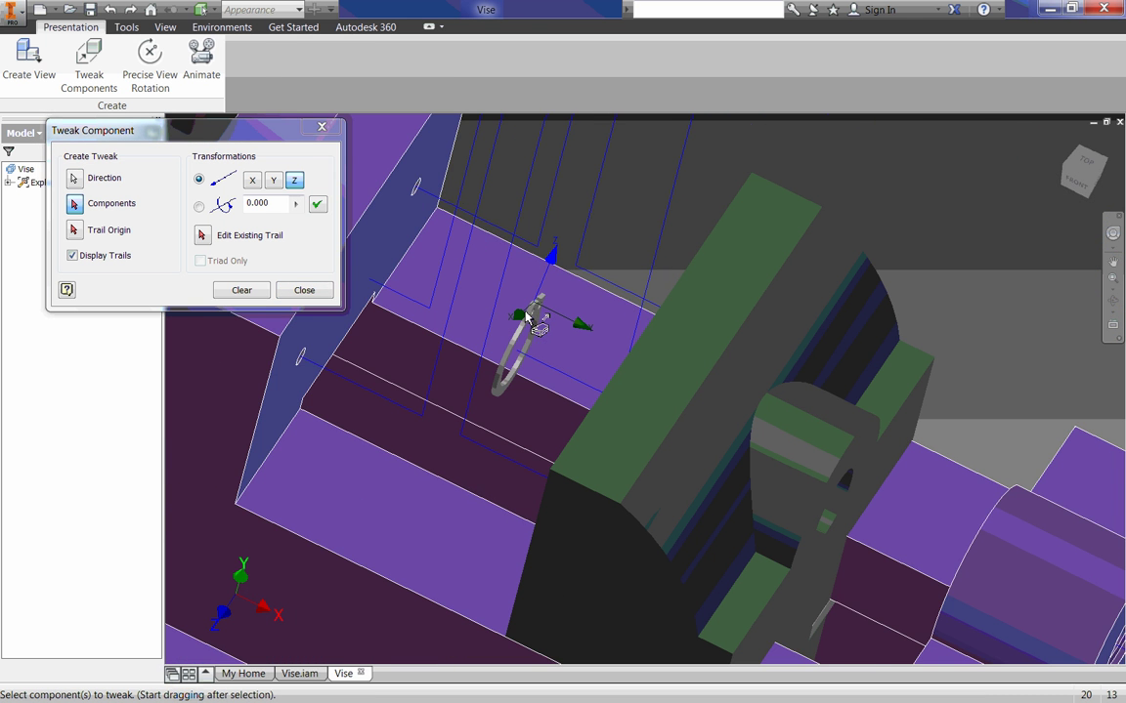
left_click(276, 203)
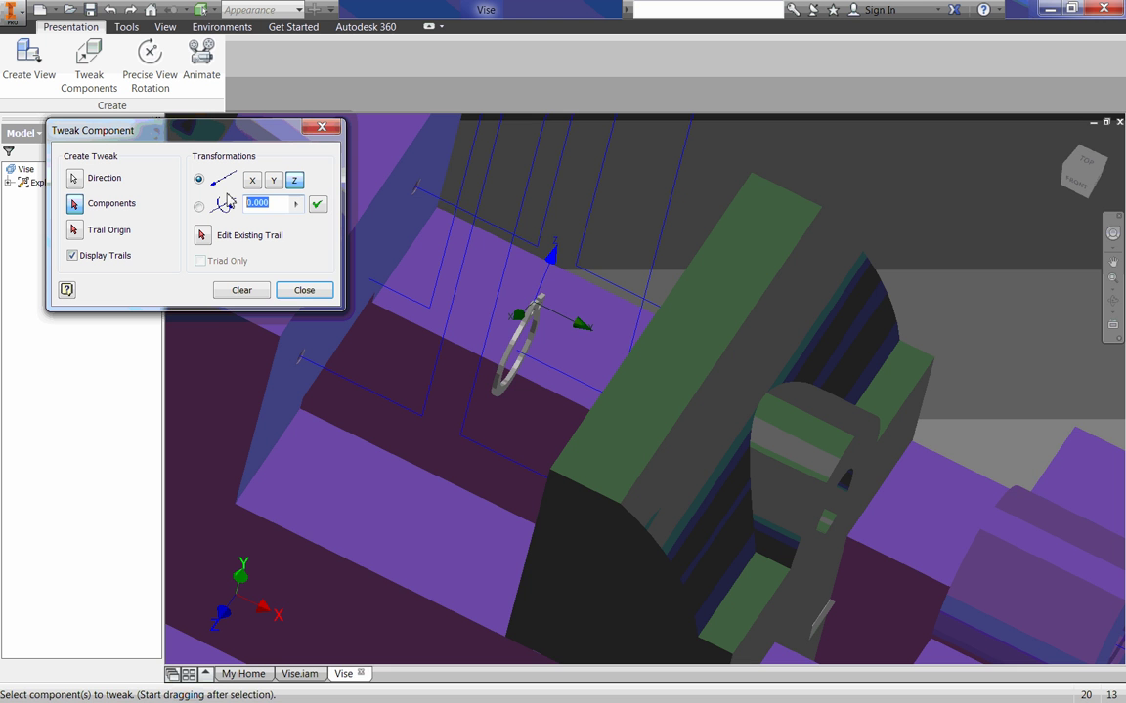
type("3")
middle_click_drag(596, 278, 879, 254, "shift")
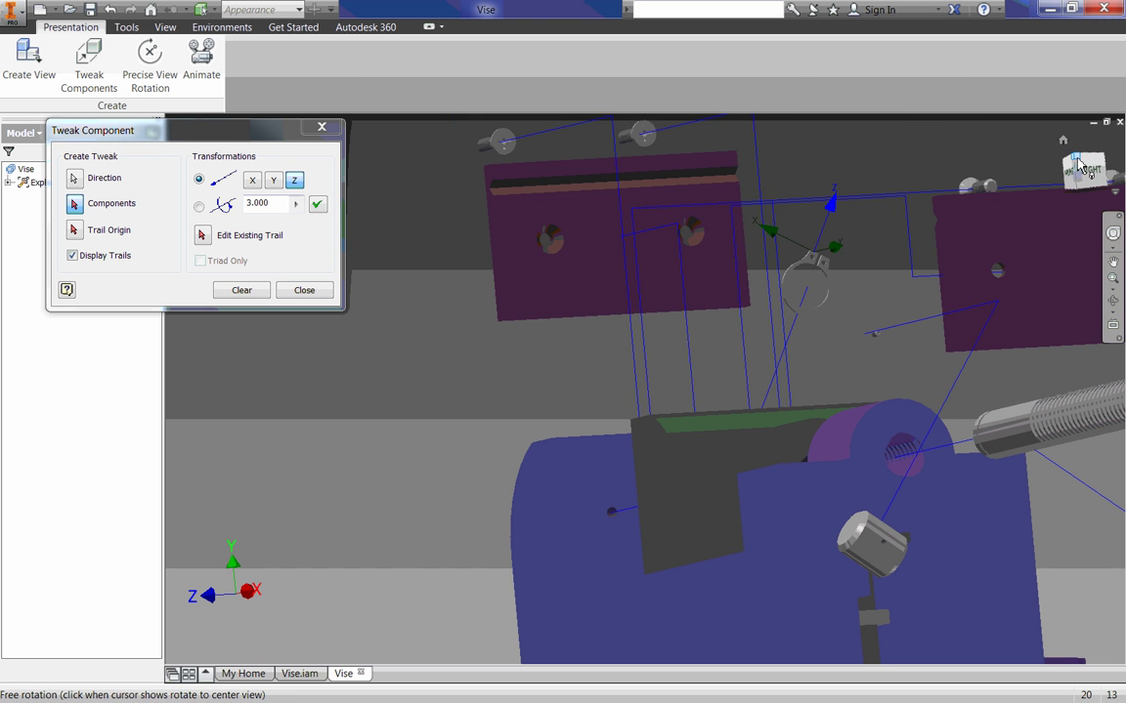
left_click(1063, 140)
scroll(554, 296, "down", 3)
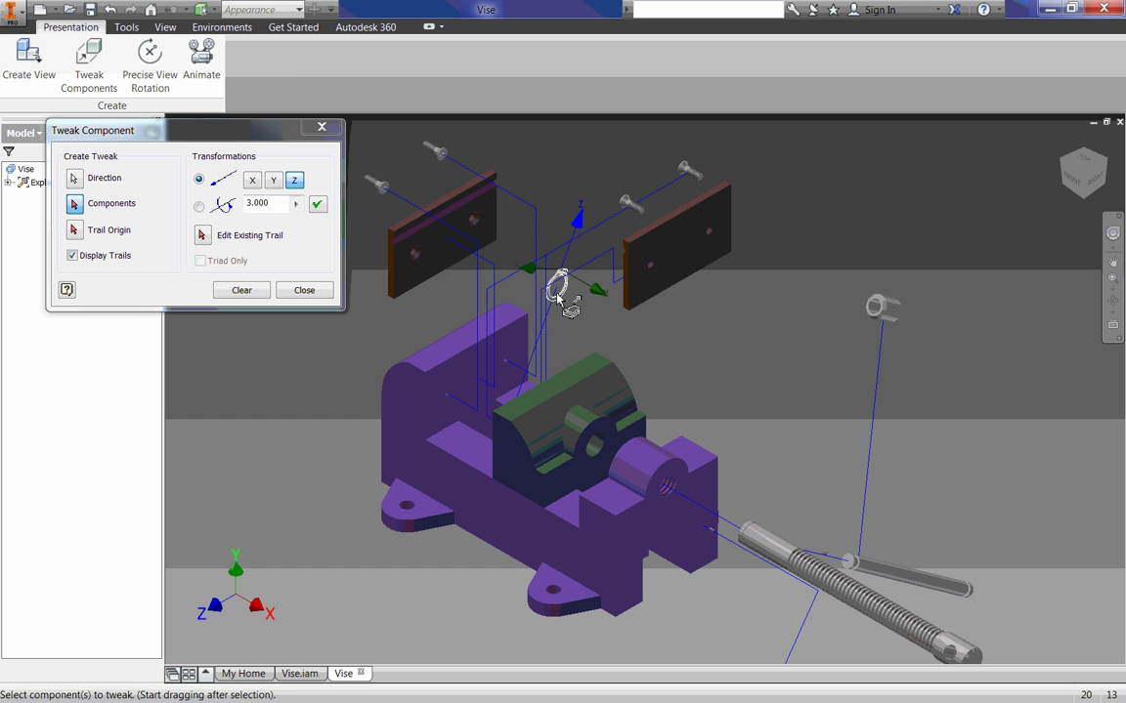
left_click(259, 293)
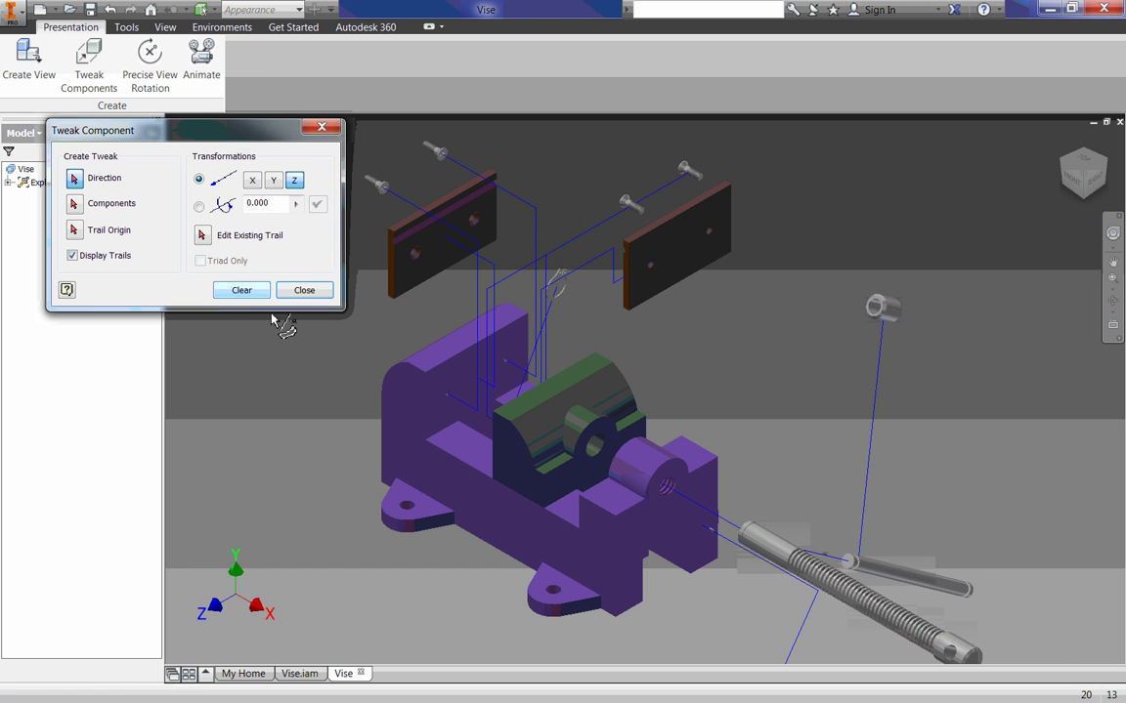
Tweak the two flat slide plates under the sliding jaw 10 in out along Z, using one plate's face for direction.
middle_click_drag(302, 395, 523, 407, "shift")
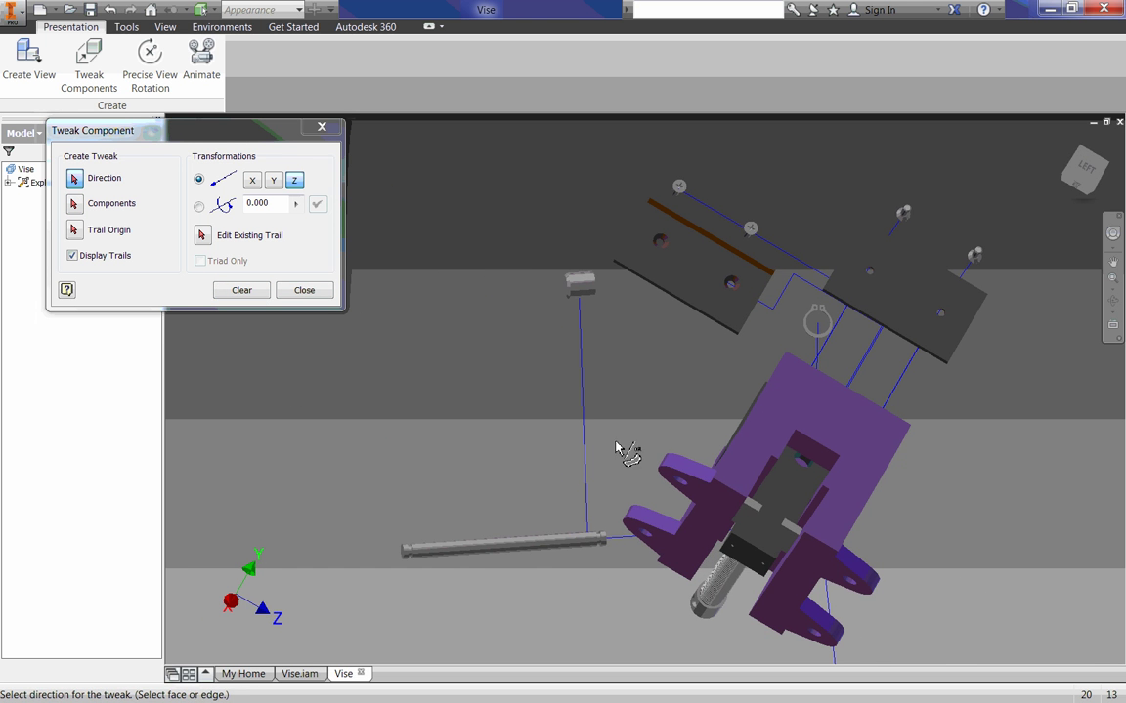
scroll(757, 508, "down", 5)
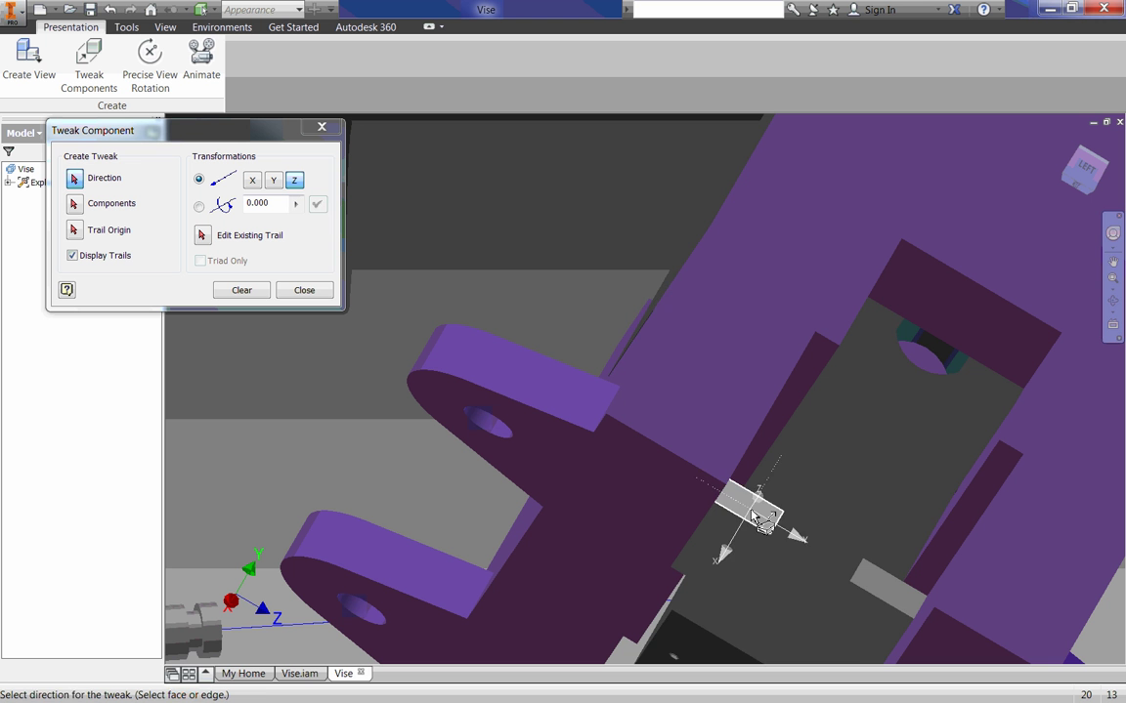
left_click(758, 508)
left_click(879, 584)
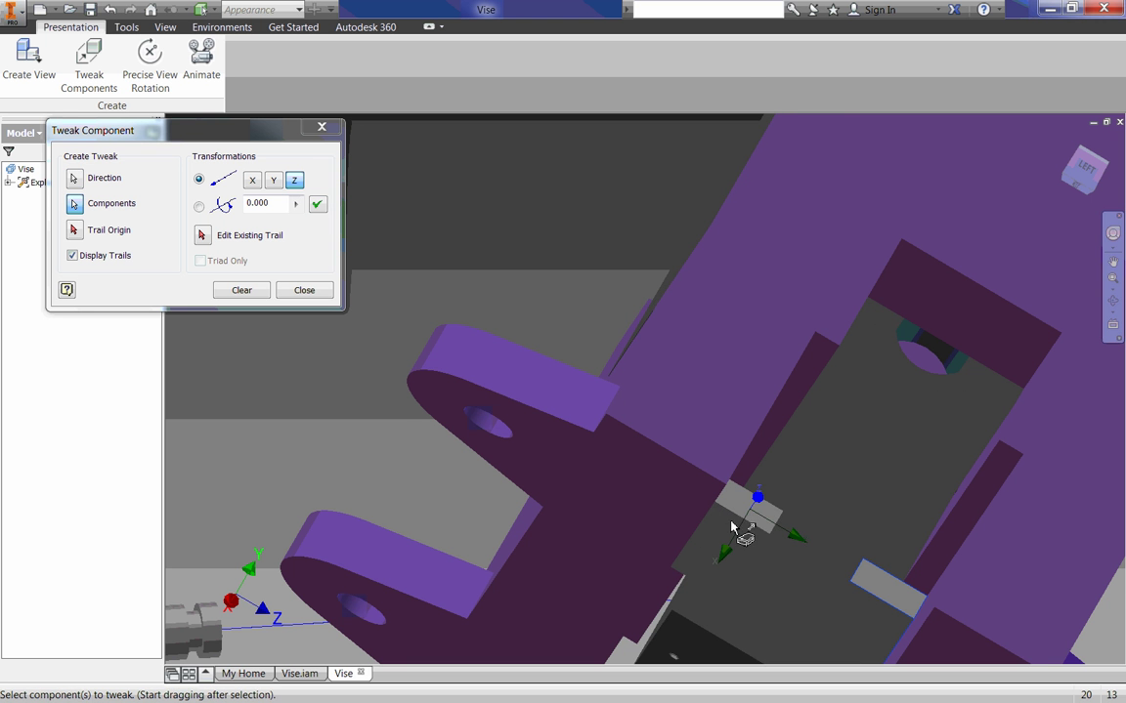
middle_click_drag(804, 502, 475, 325, "shift")
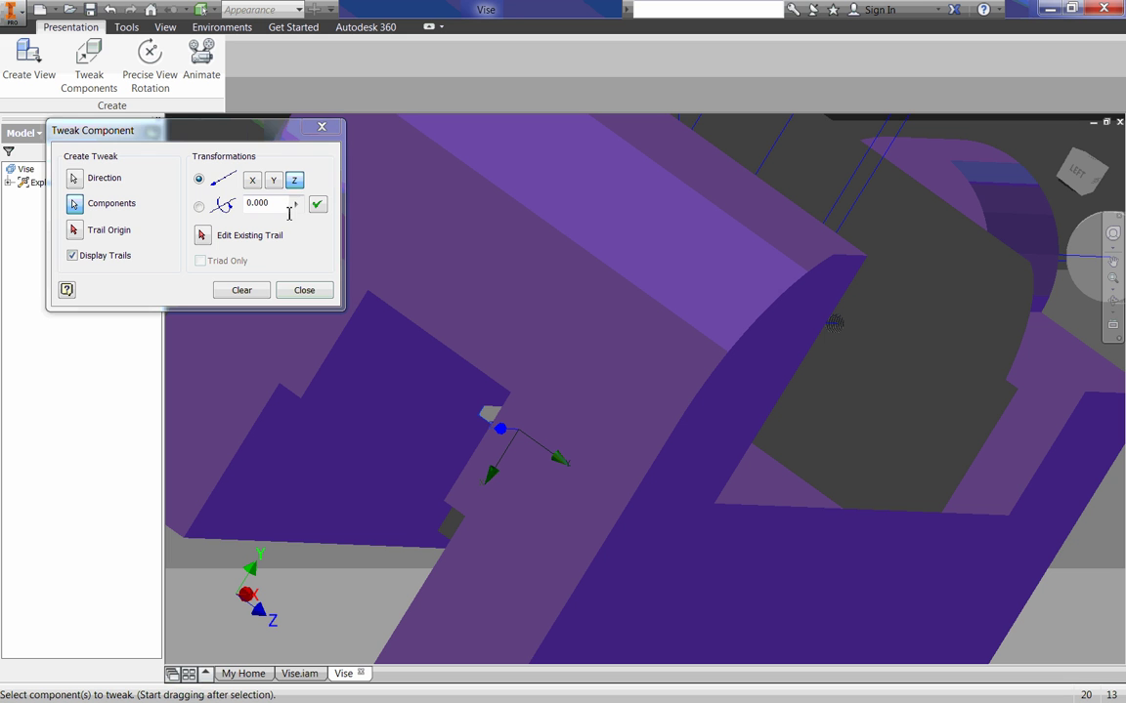
double_click(259, 203)
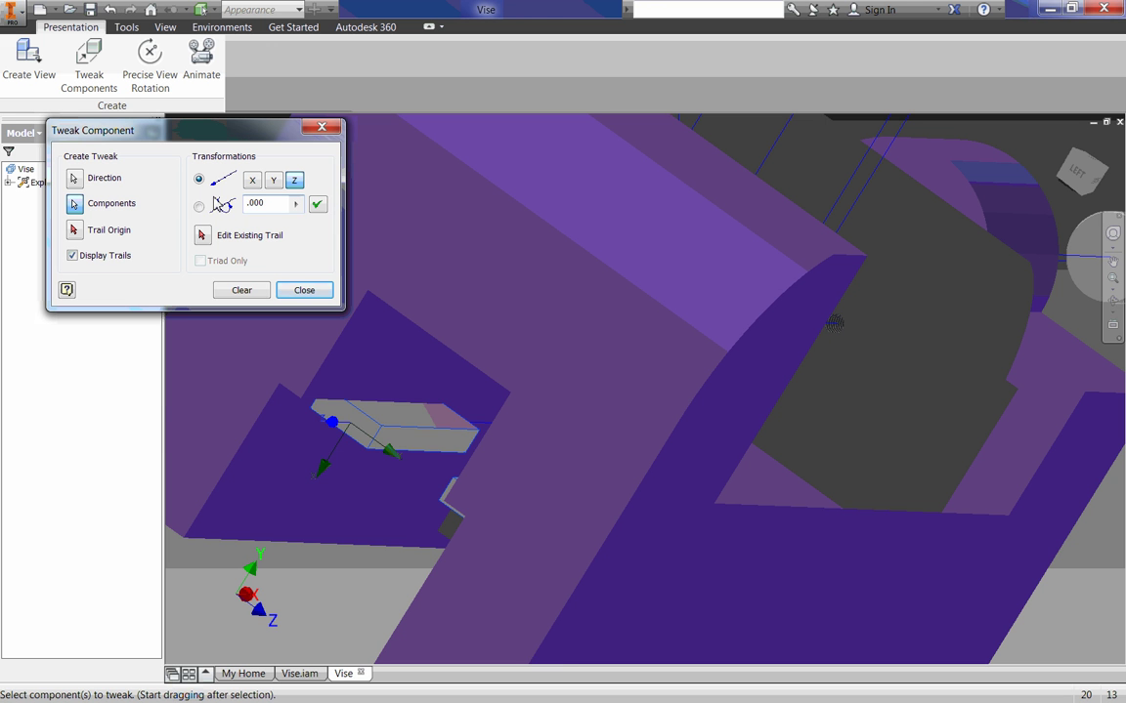
left_click(266, 209)
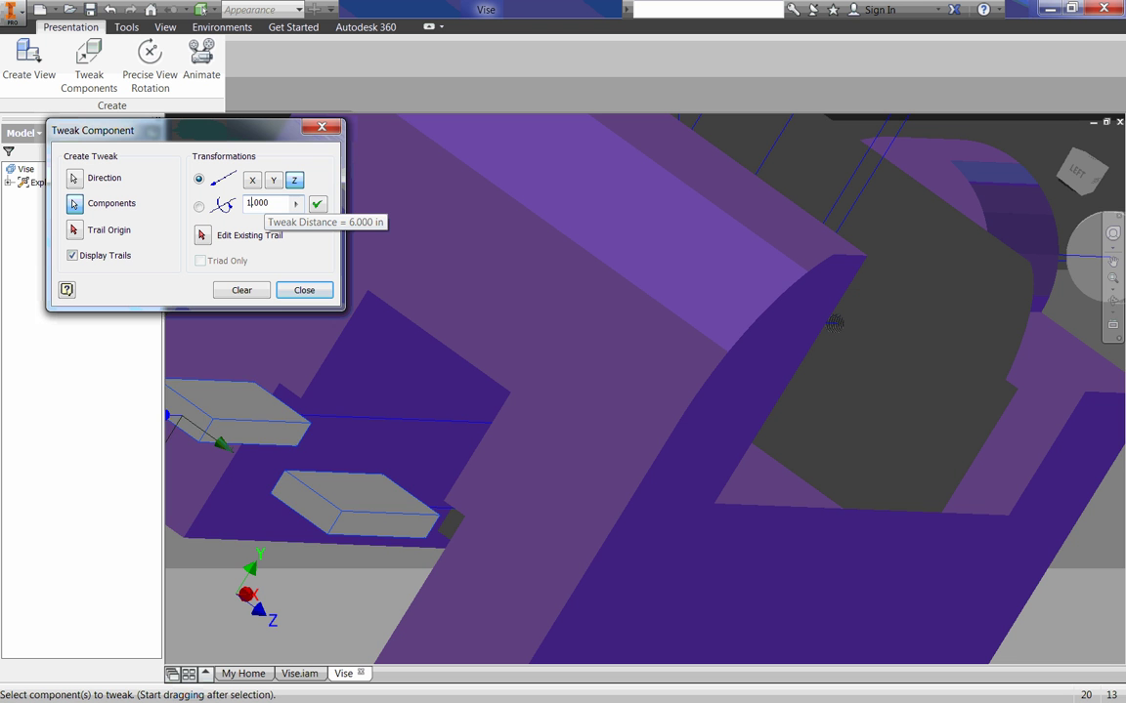
Set the two slide plates' tweak distance along Z to 8 in and clear the selection.
scroll(435, 381, "down", 5)
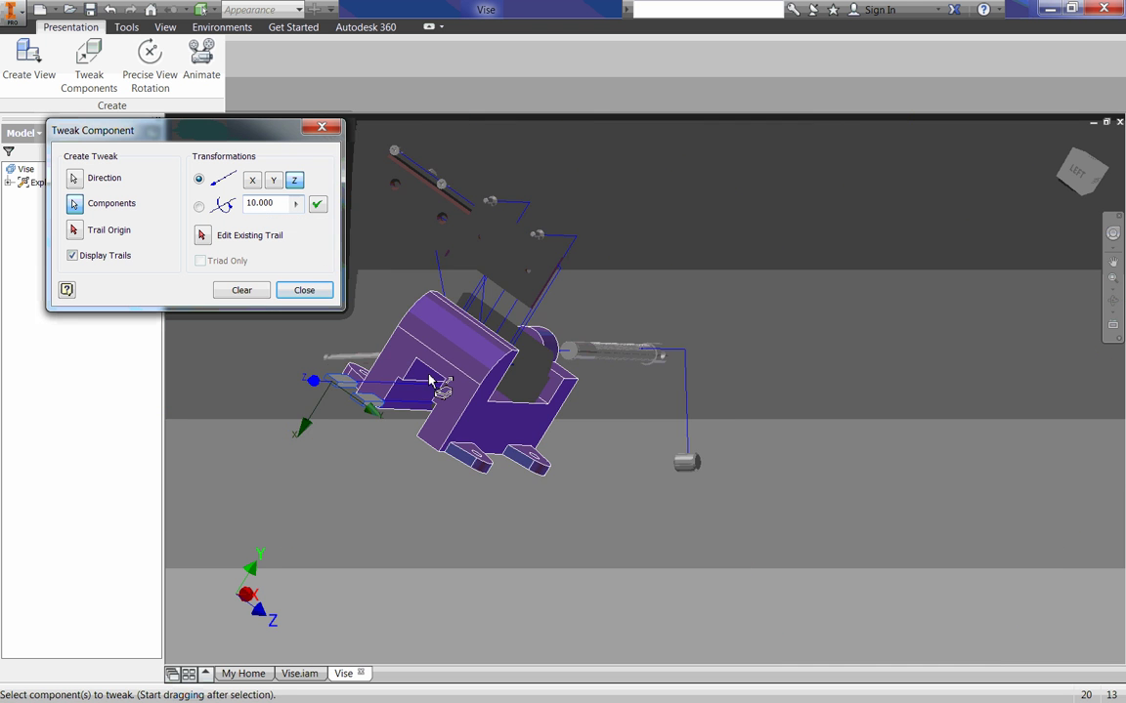
key("F4")
left_click_drag(385, 376, 586, 323)
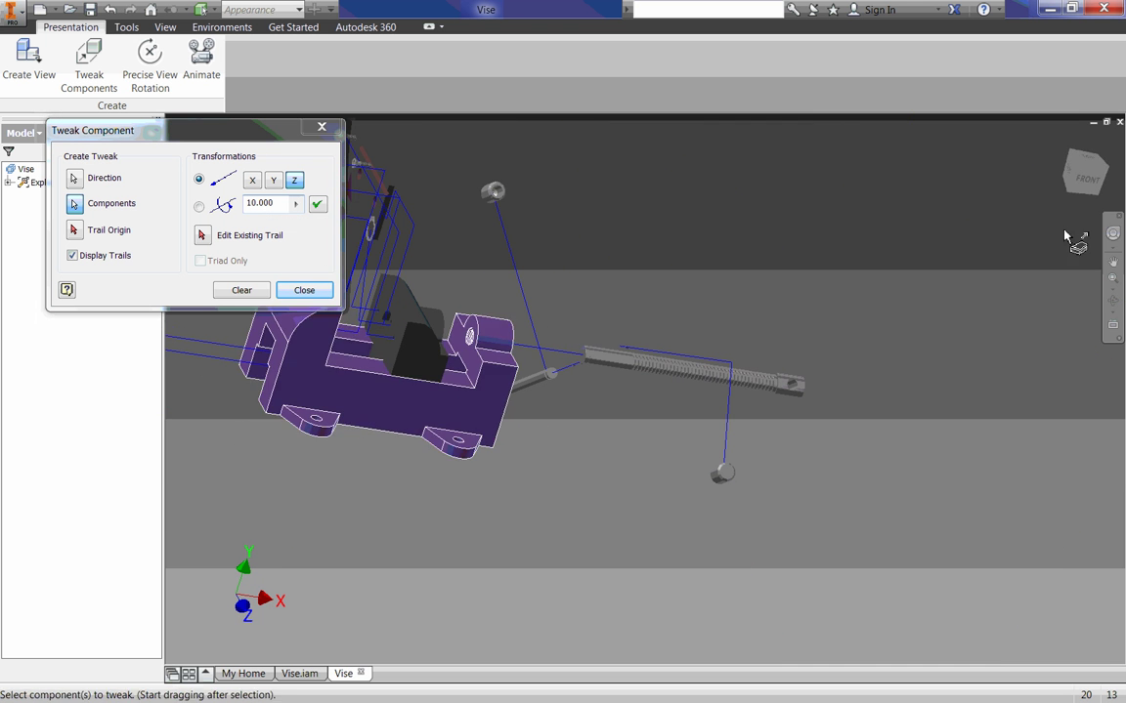
left_click(1105, 176)
key("F6")
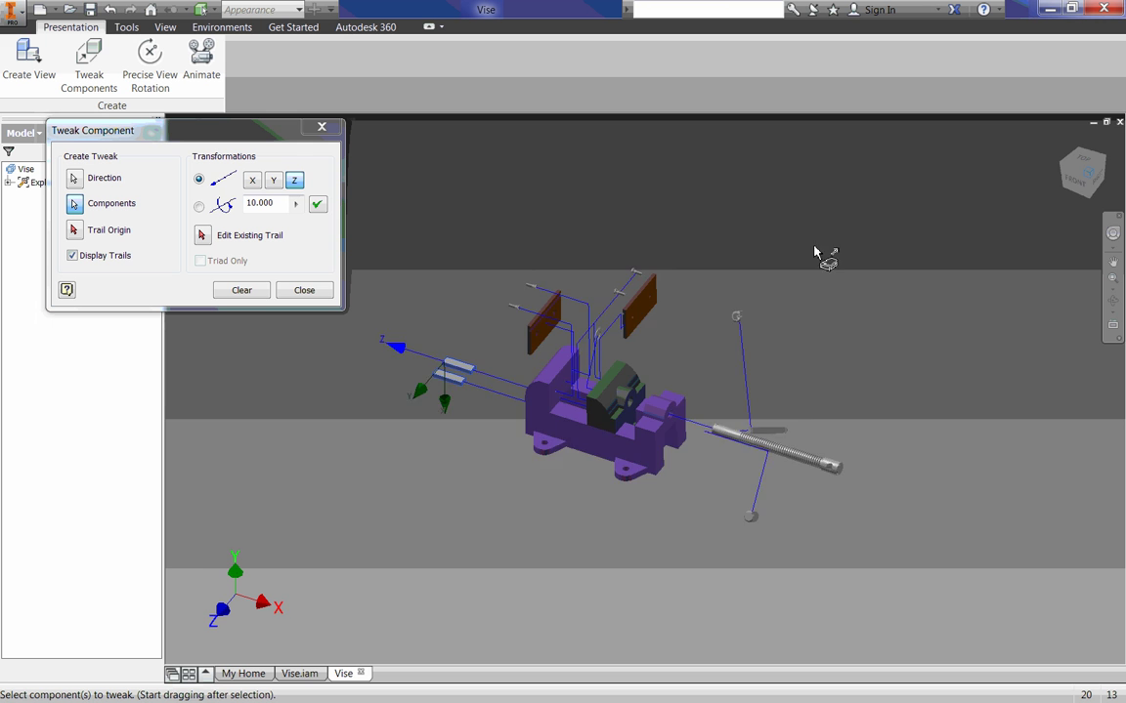
scroll(488, 391, "up", 3)
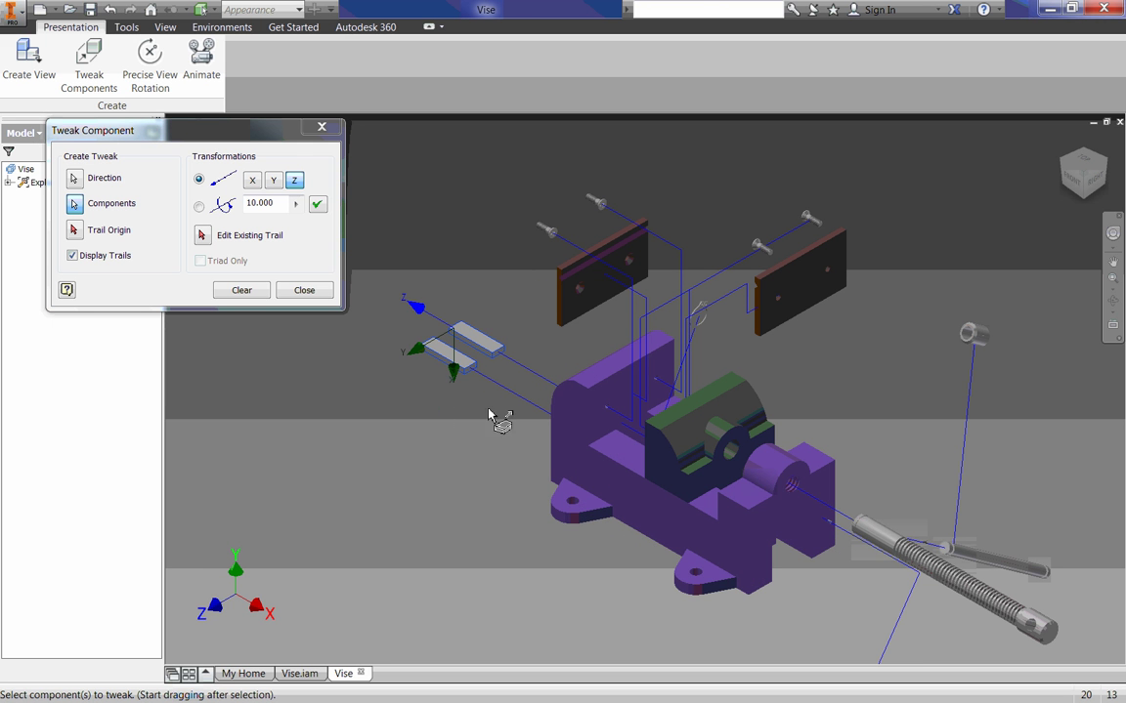
left_click(277, 208)
type("8")
key("Return")
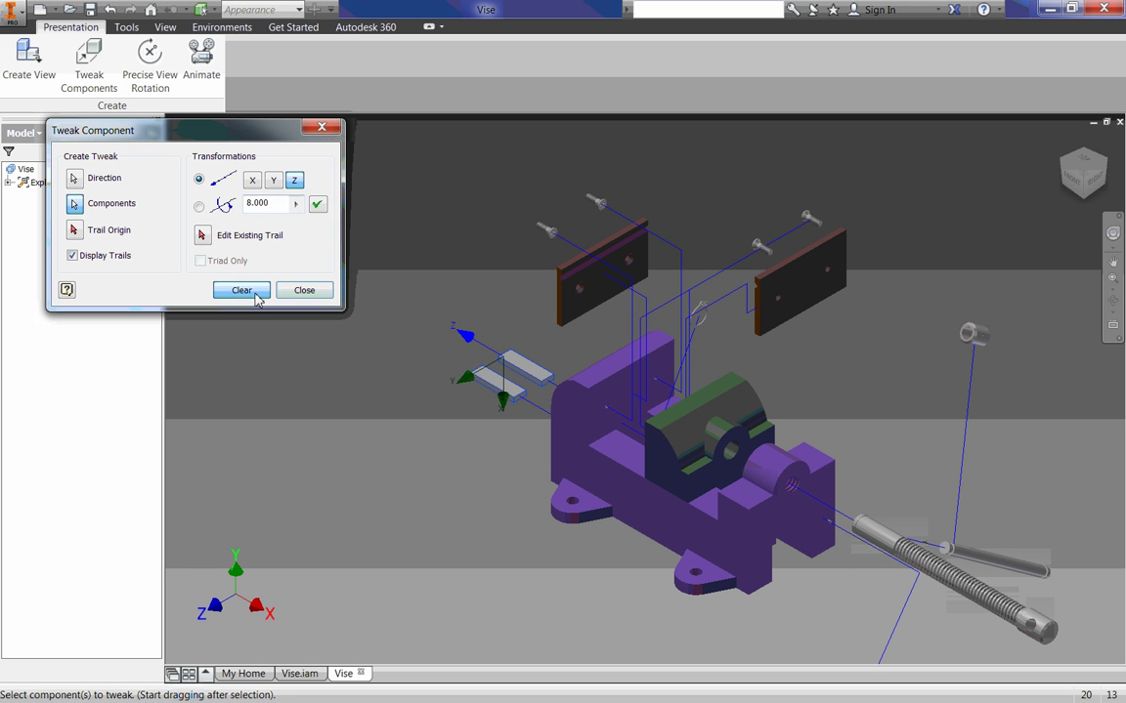
left_click(241, 291)
Tweak the sliding jaw up by about 2.495 in along Z and sideways by about 9.589 in along X, clearing the selection.
left_click(707, 406)
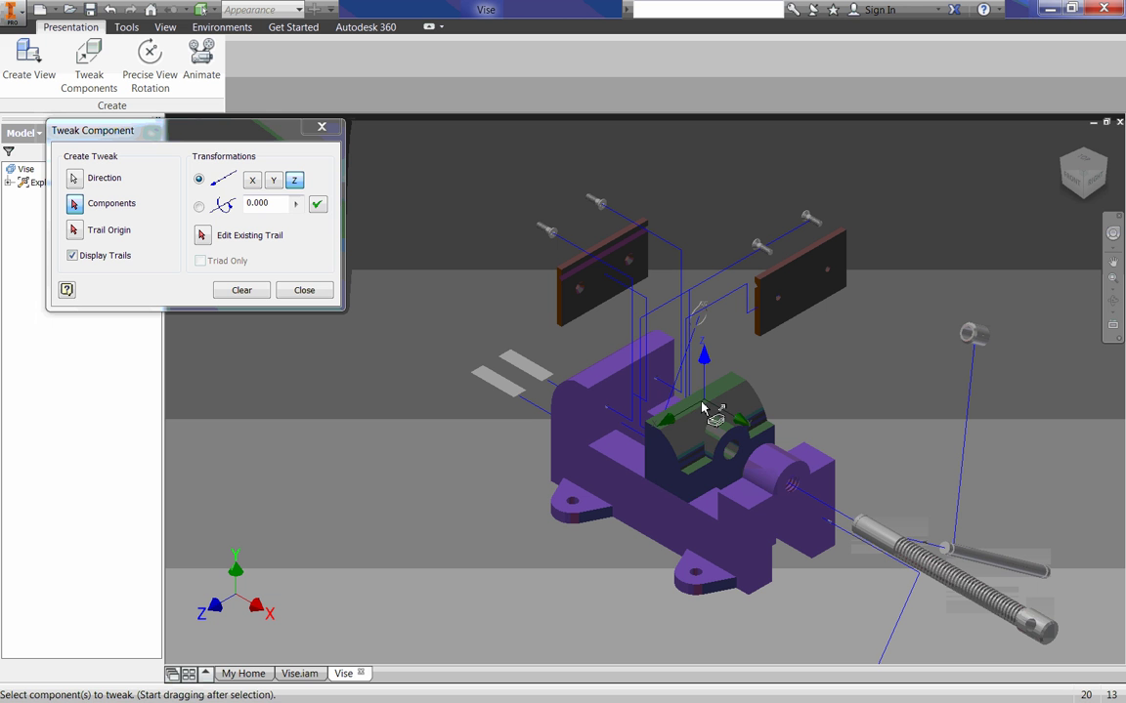
left_click(702, 410)
left_click_drag(702, 413, 711, 328)
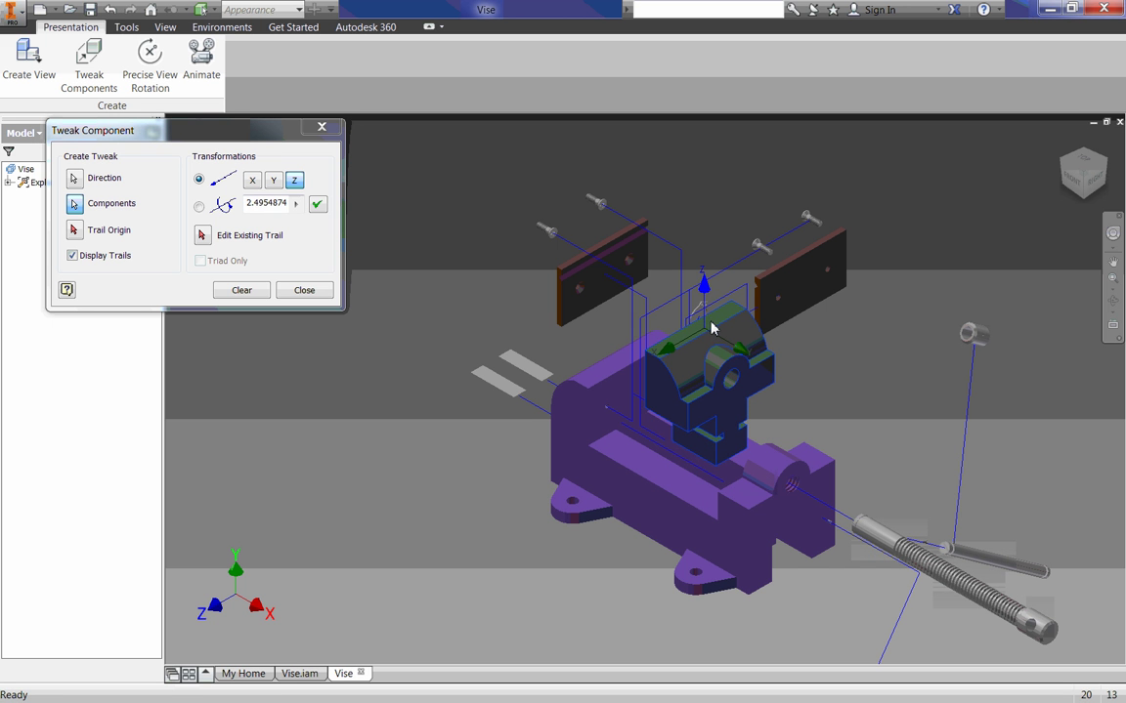
left_click(665, 347)
left_click_drag(698, 367, 412, 510)
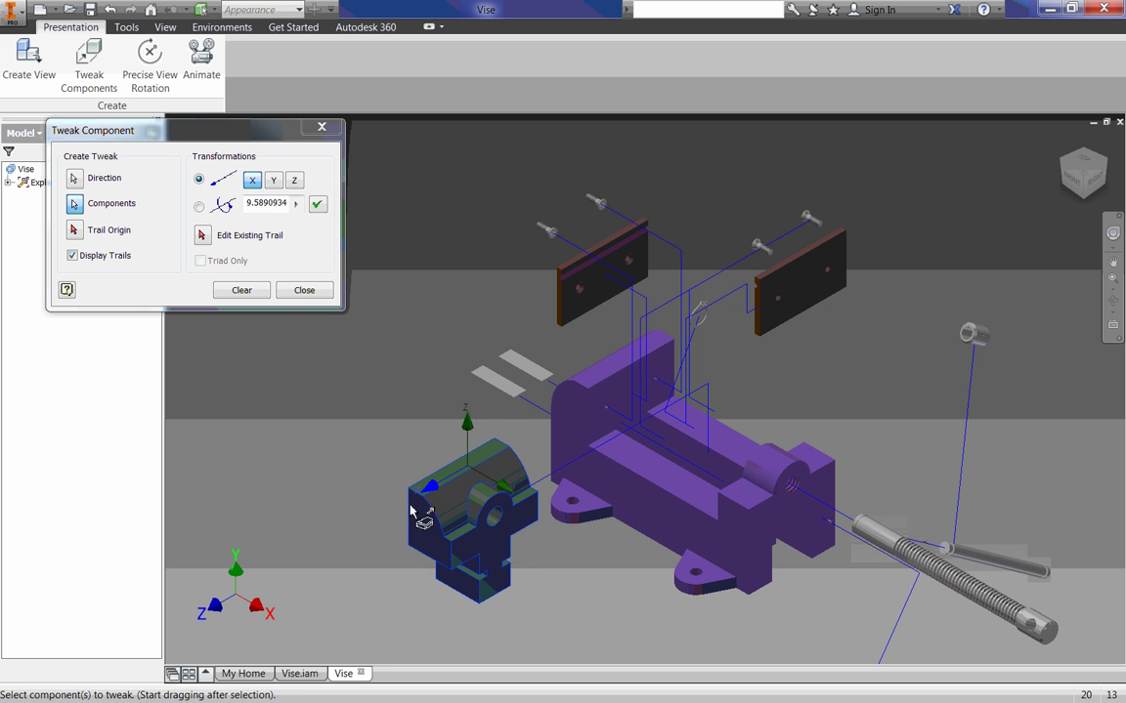
left_click(241, 290)
middle_click_drag(642, 502, 594, 435)
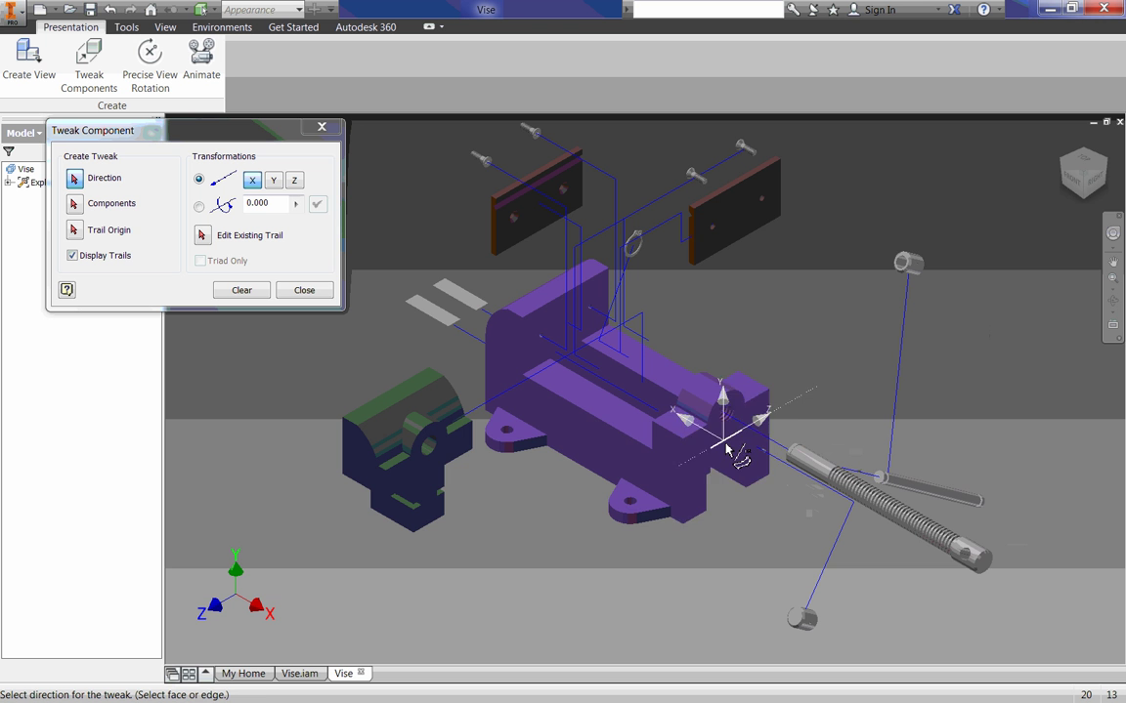
Try to tweak one of the two set screws under the vise base -3 in along Z, then undo it.
middle_click_drag(683, 448, 603, 377, "shift")
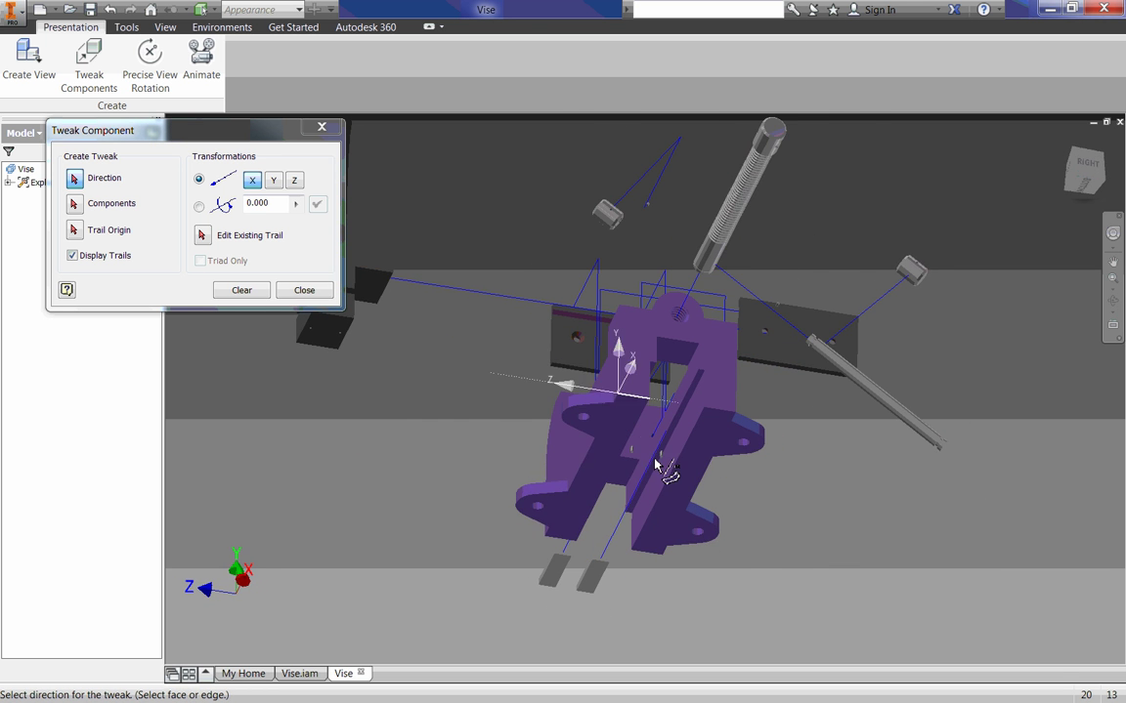
scroll(635, 467, "up", 3)
scroll(635, 467, "up", 3)
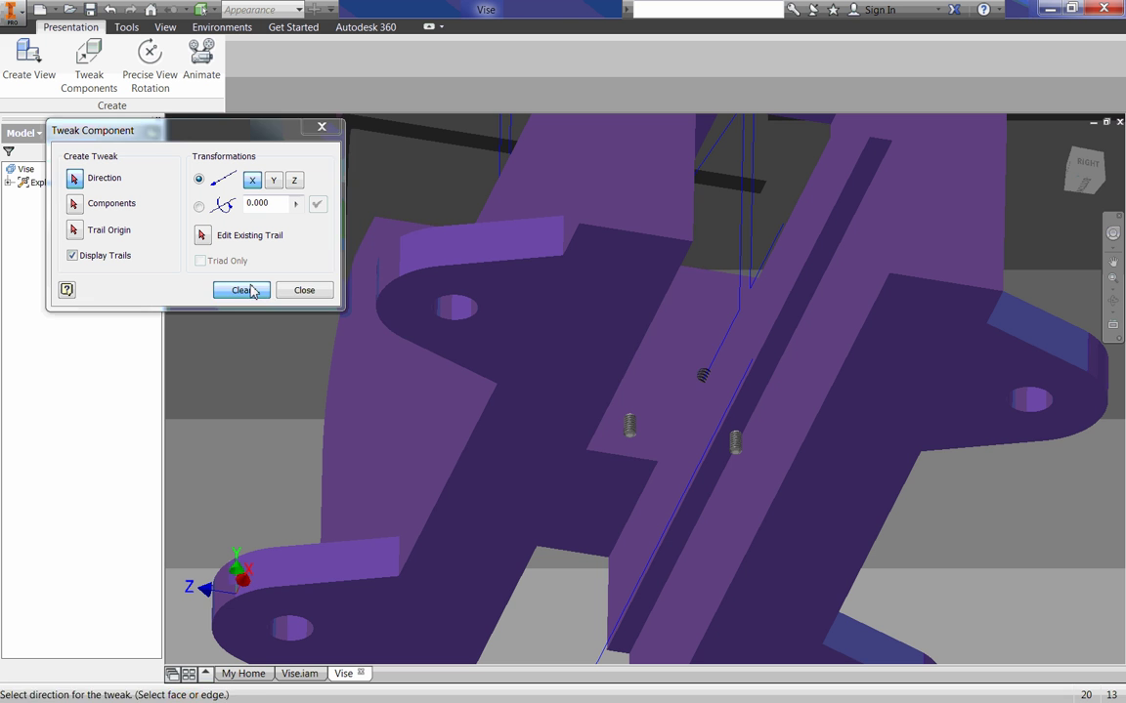
left_click(631, 428)
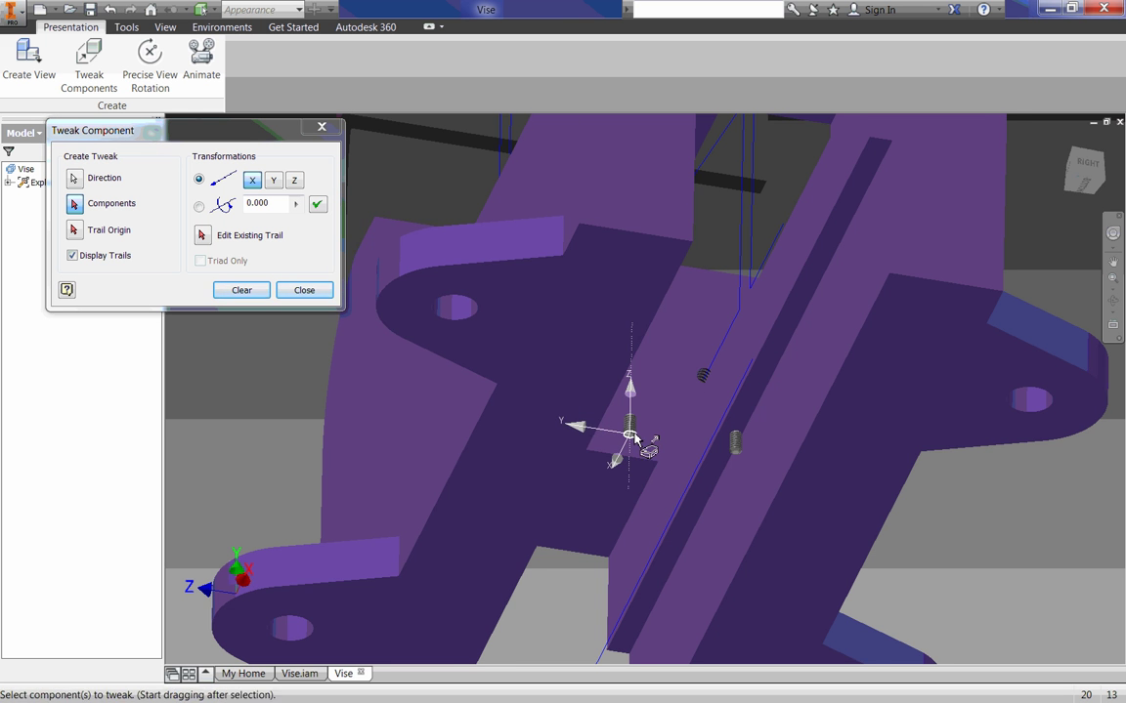
left_click(736, 447)
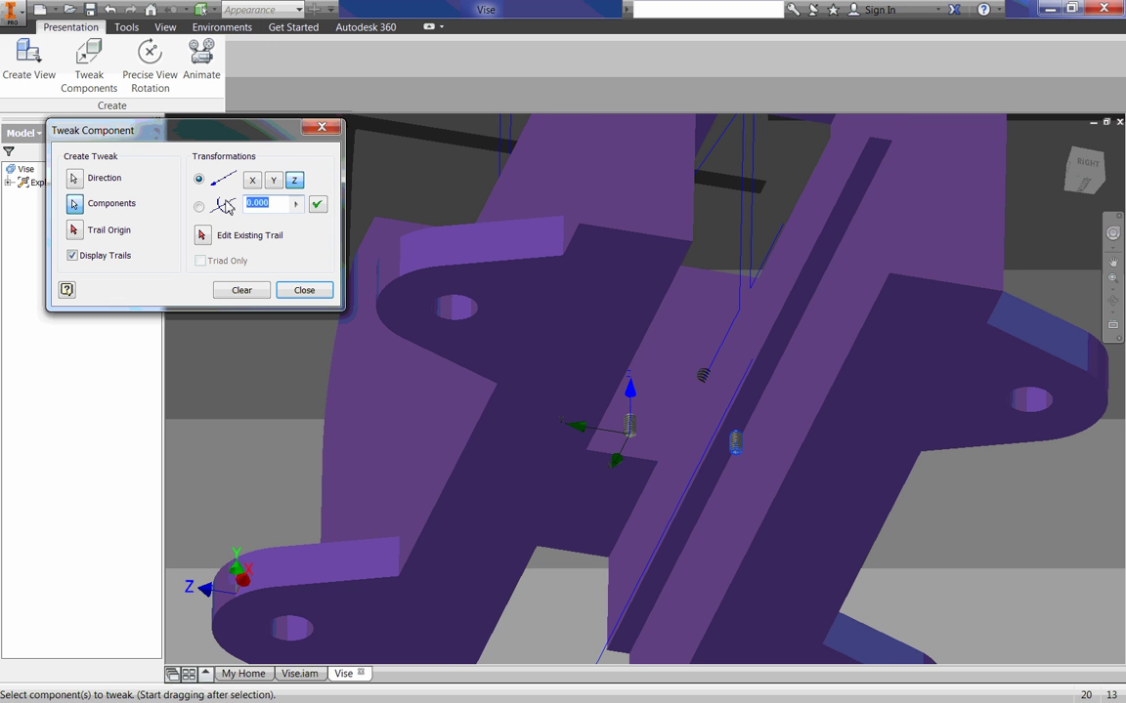
key("Return")
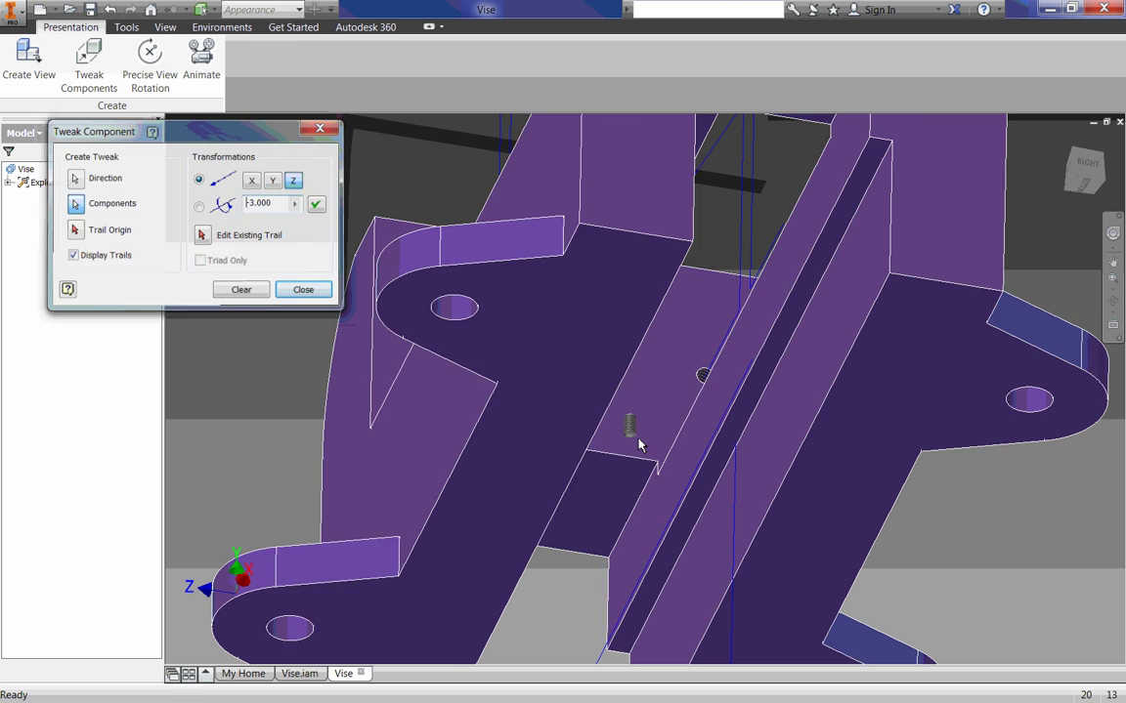
key("Escape")
key("alt")
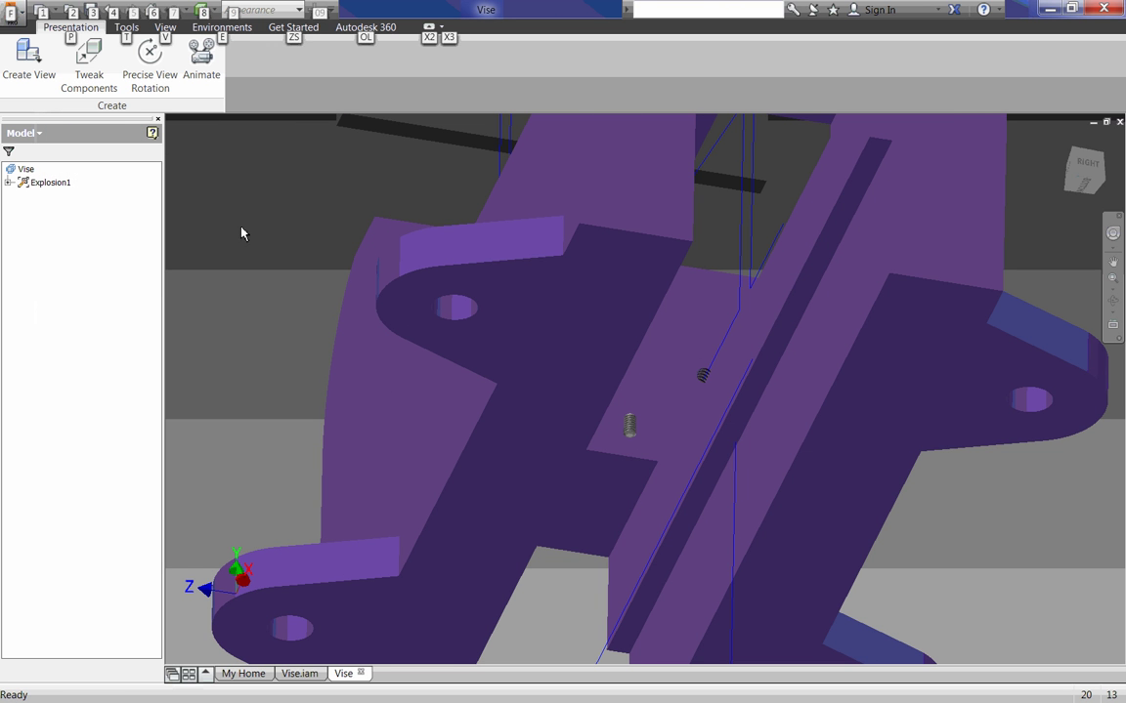
key("alt")
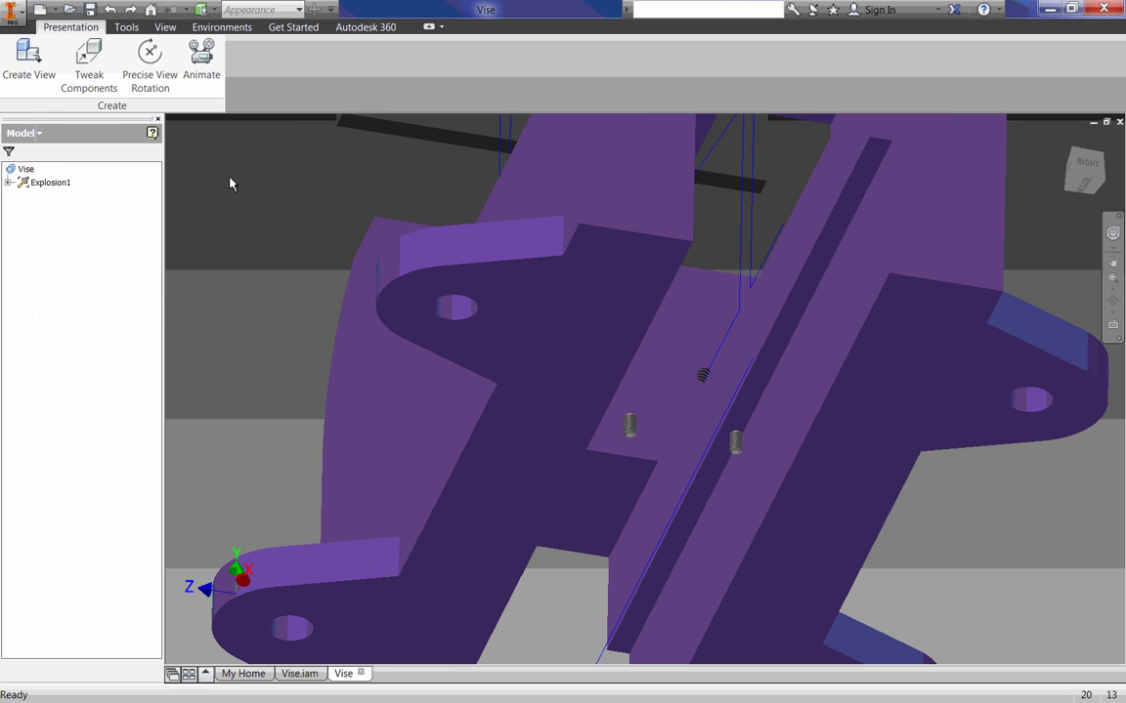
Restart Tweak Components, take the direction from a set screw's end face under the base, and move both set screws -3 in along Z.
left_click(89, 61)
left_click(630, 433)
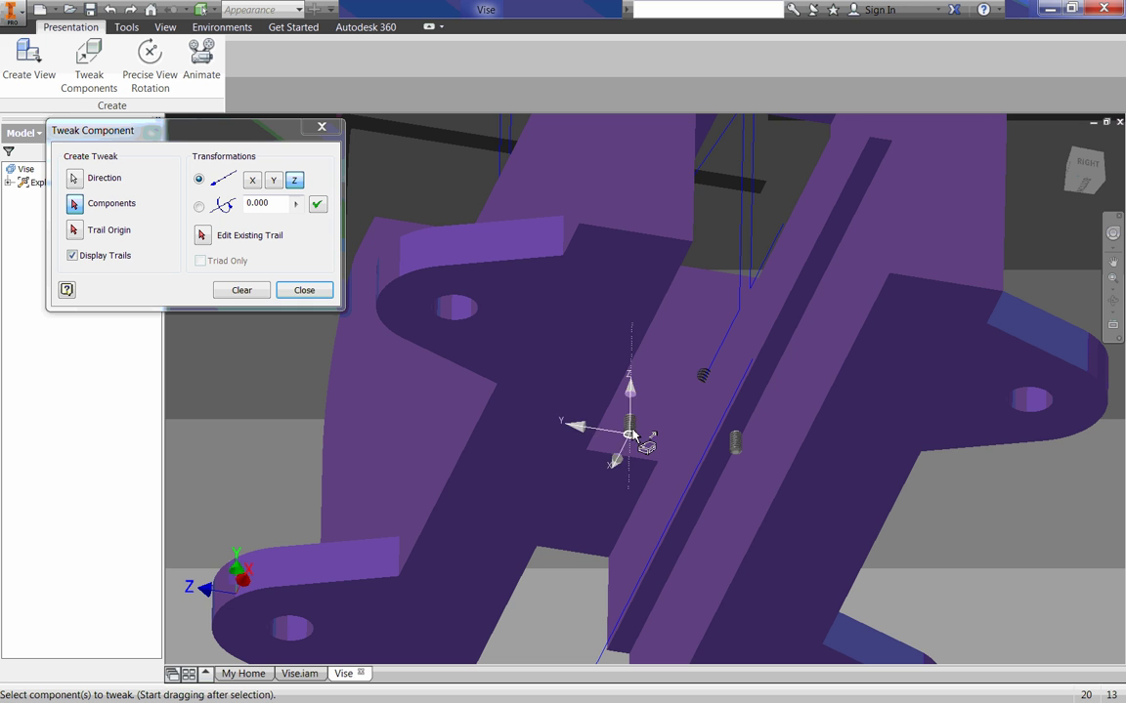
left_click(634, 431)
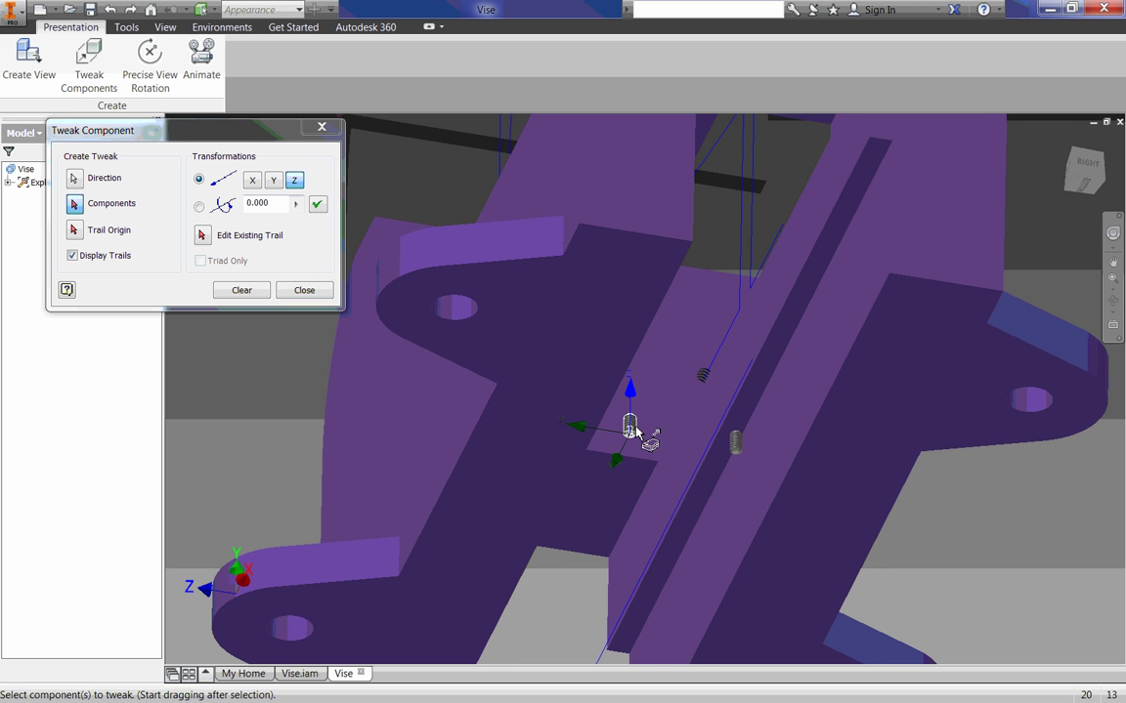
left_click(736, 443)
left_click(284, 207)
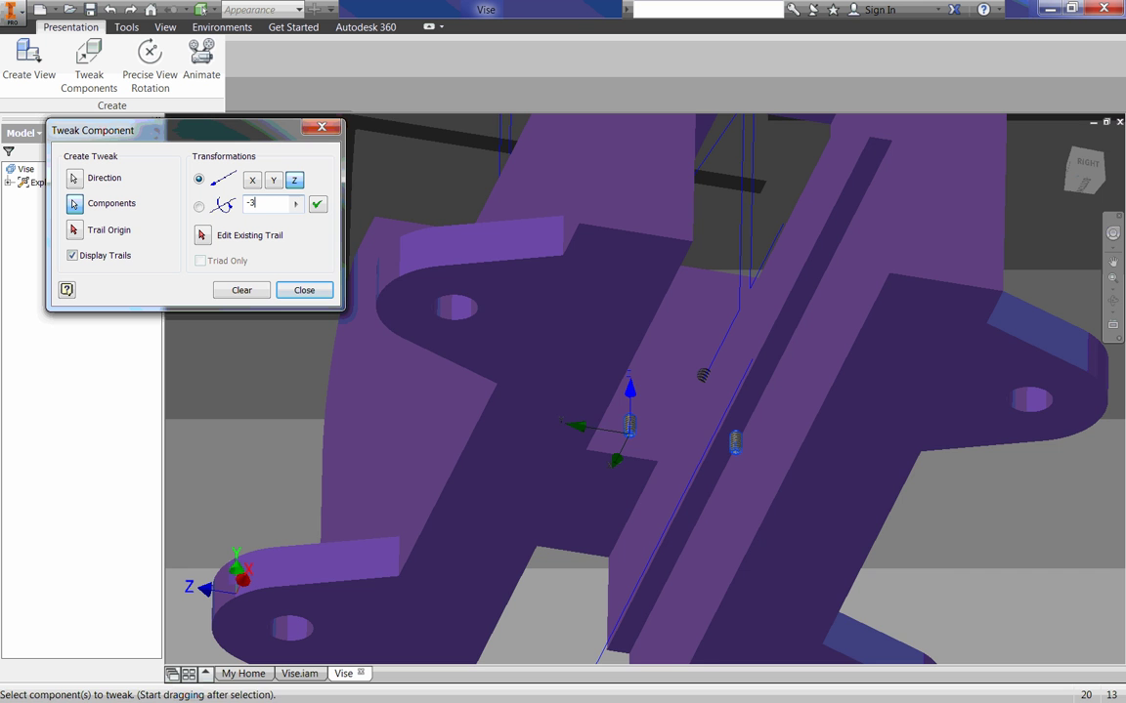
type("-3")
key("Return")
Tweak the two set screws below the base 3 in along Y and clear the selection.
middle_click_drag(582, 378, 603, 440, "shift")
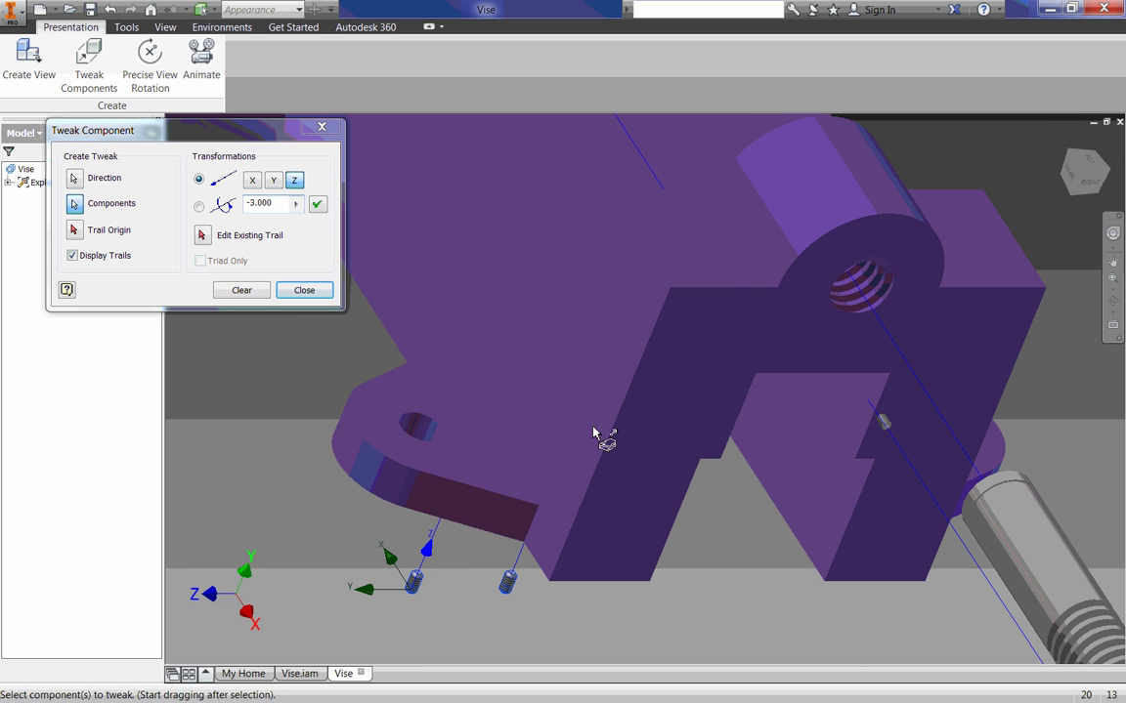
left_click(1079, 174)
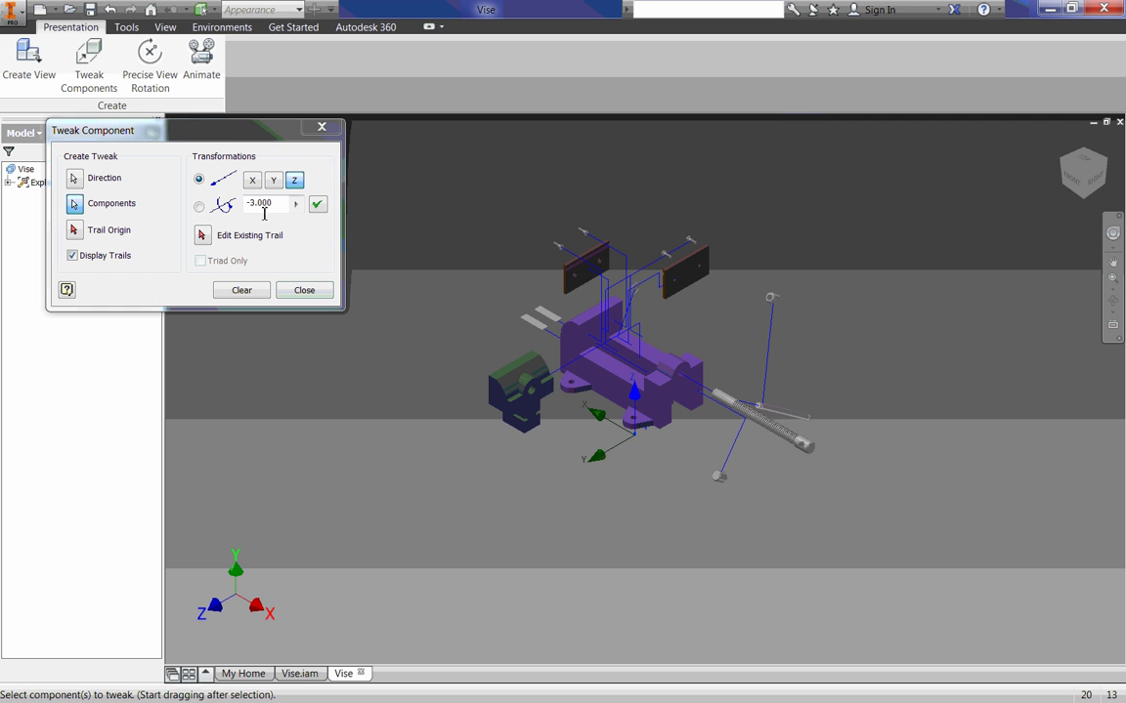
left_click(274, 179)
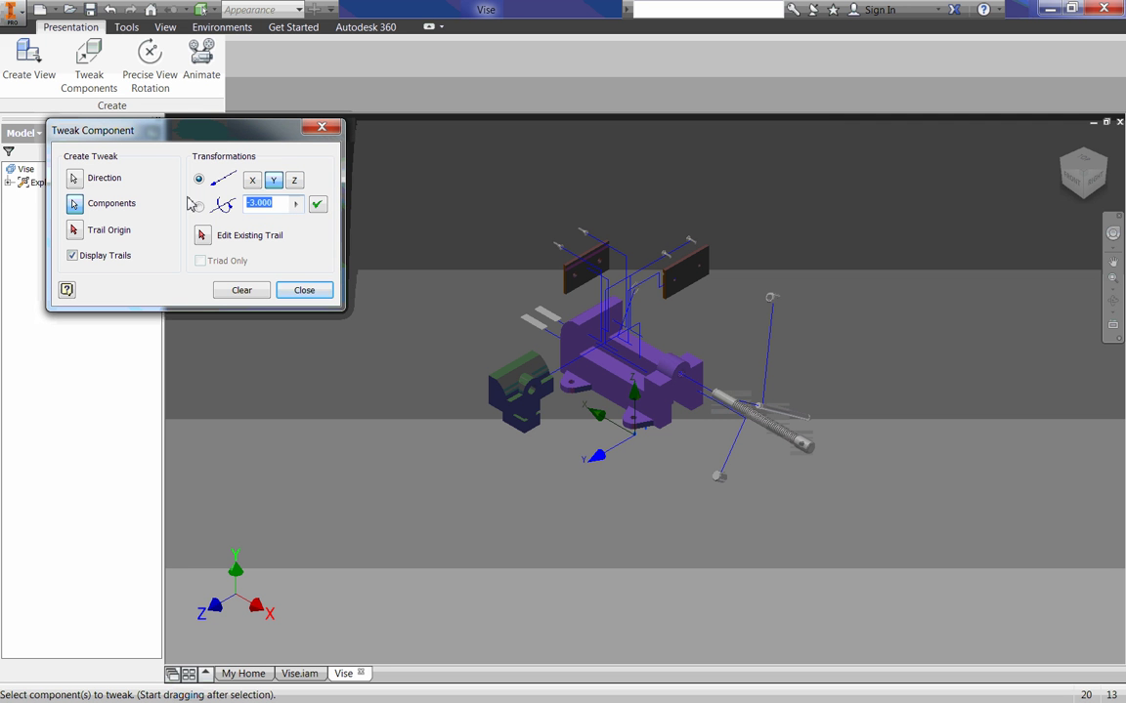
type("3")
key("Return")
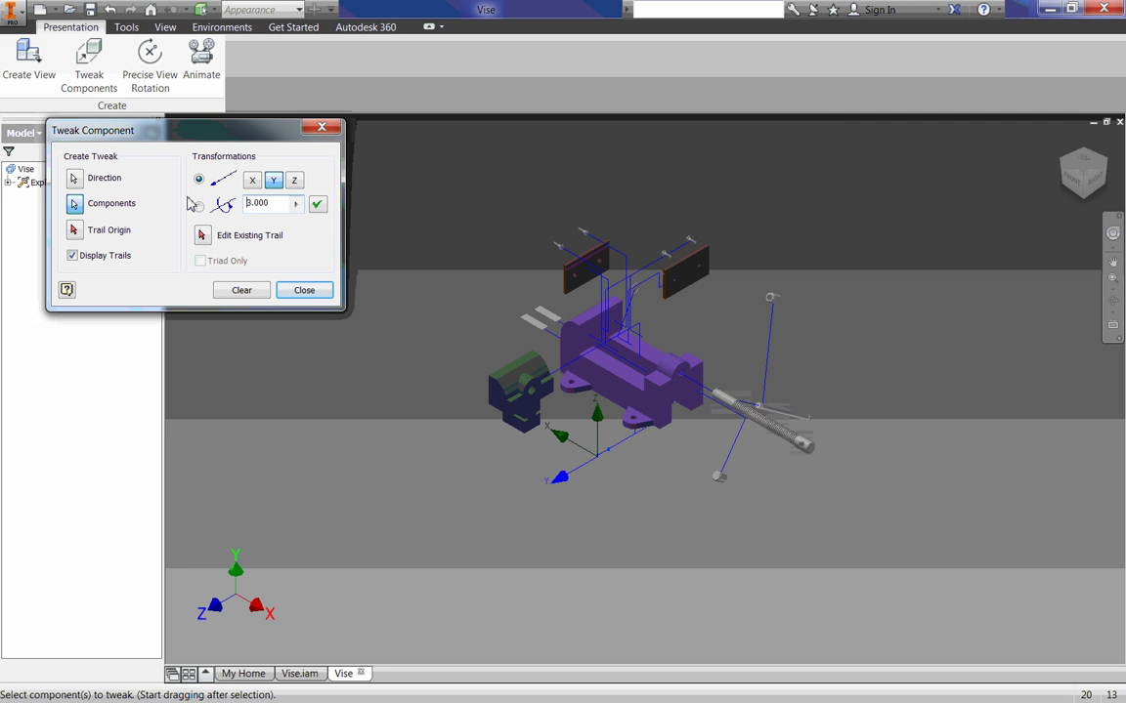
left_click(235, 293)
Tweak the two remaining set screws, one behind the threaded rod and one beside the base, -2 in along Y.
scroll(723, 381, "up", 5)
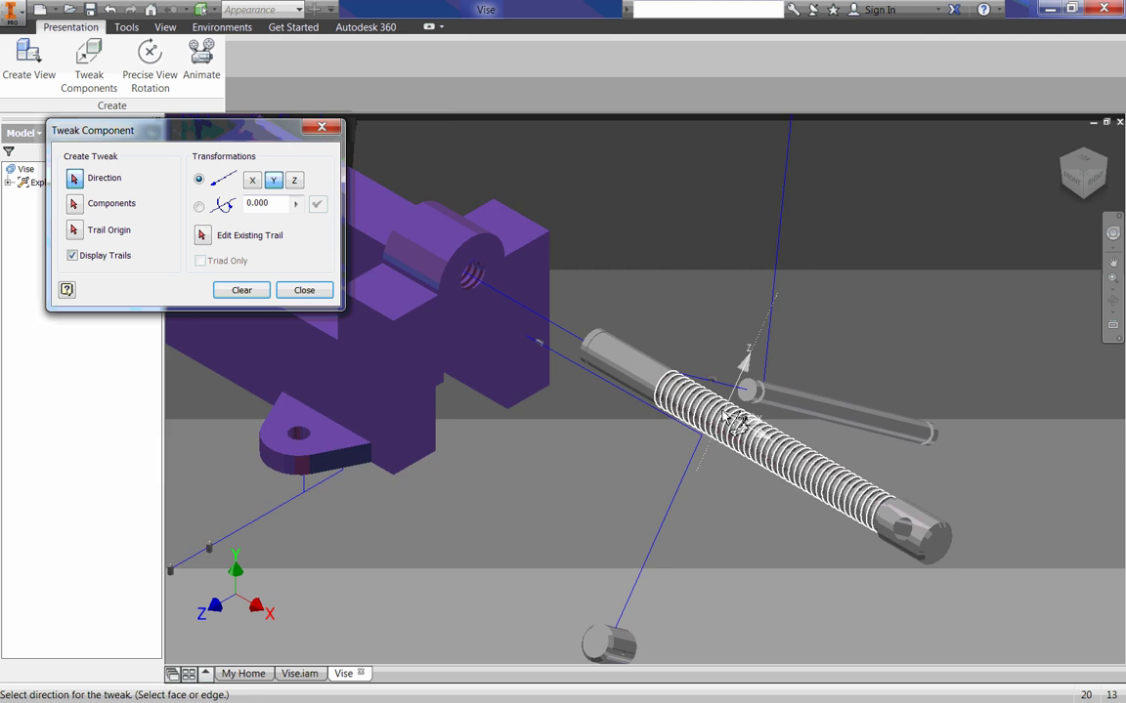
left_click(705, 350)
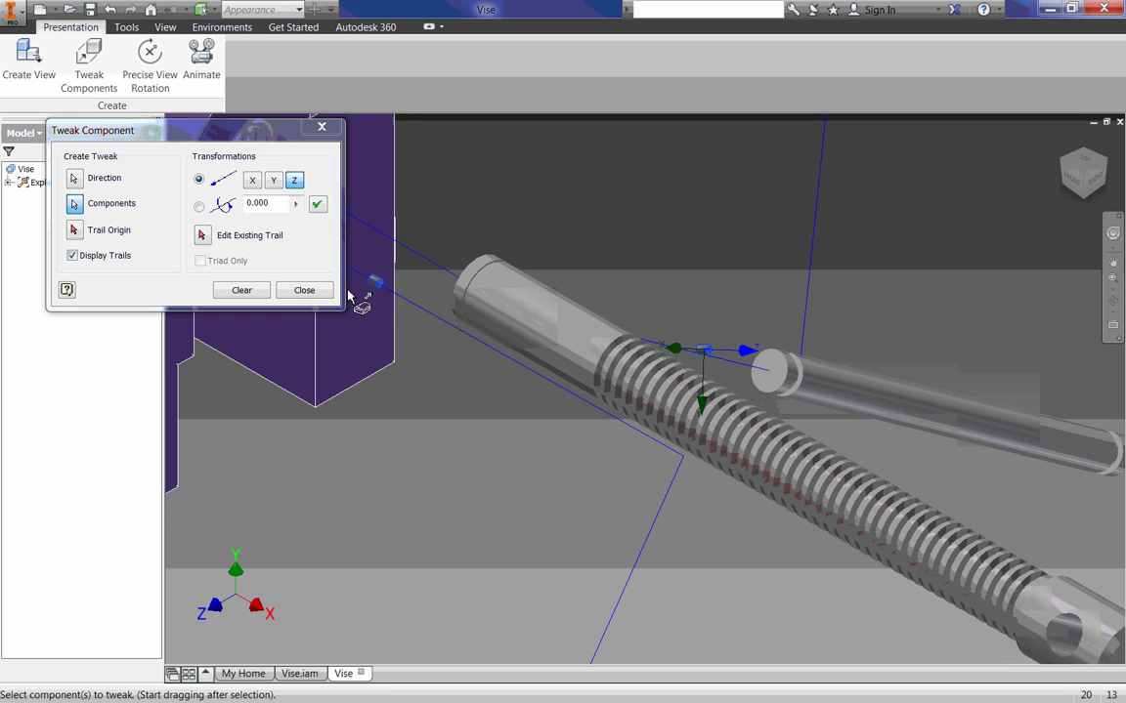
scroll(469, 362, "down", 5)
middle_click_drag(472, 364, 521, 370)
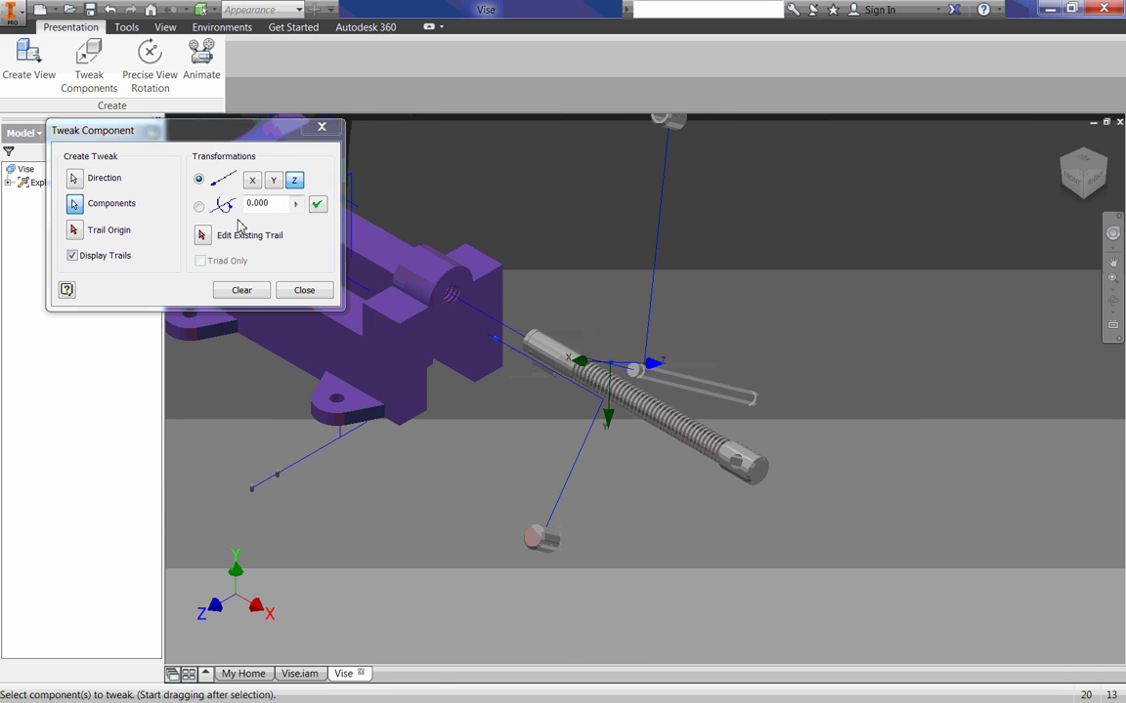
left_click(252, 180)
left_click(274, 180)
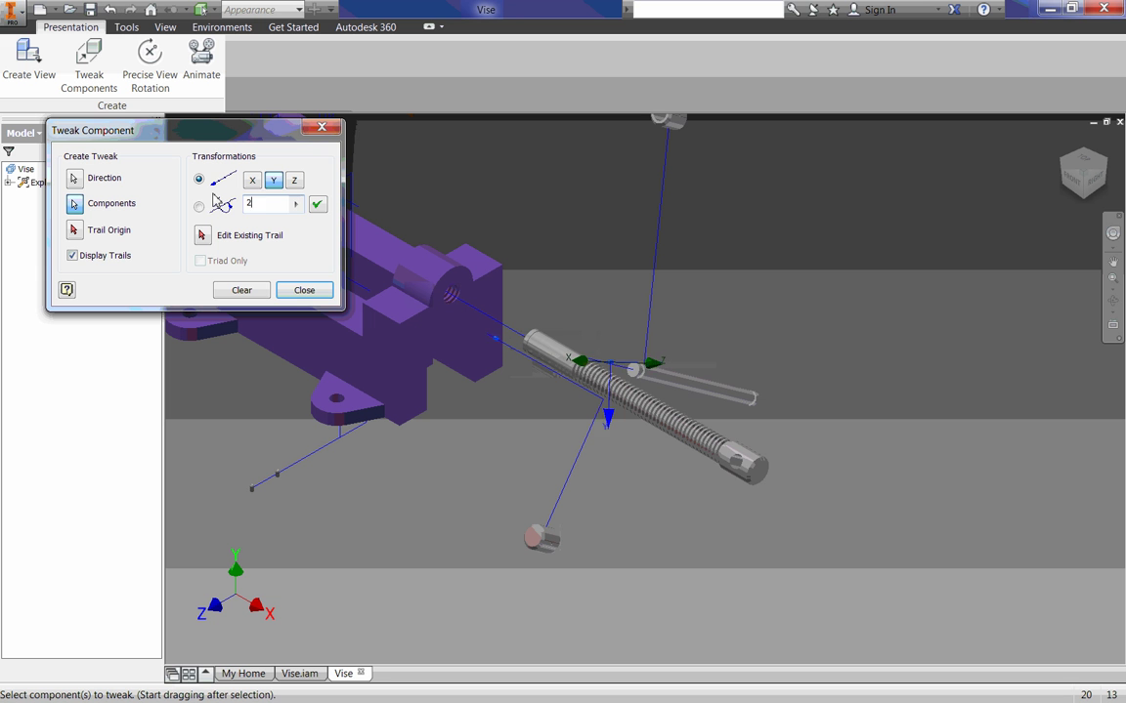
type("2")
key("Return")
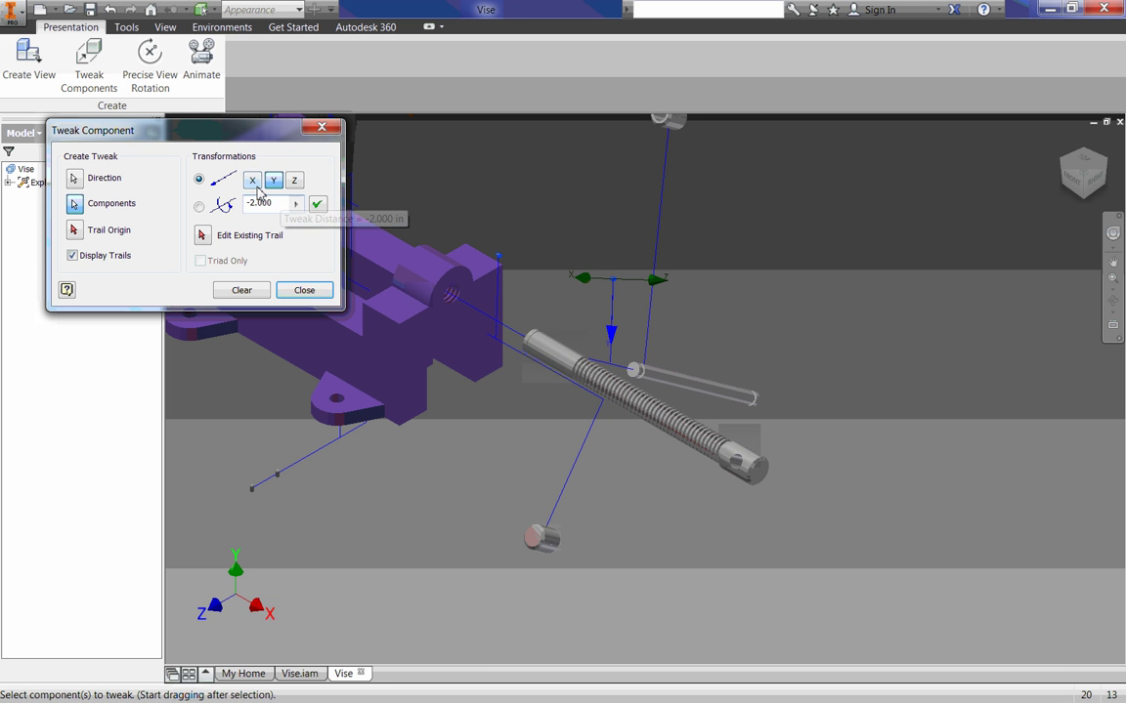
Tweak the same two set screws by the threaded rod and base -2 in along X, and finish tweaking components.
left_click(253, 182)
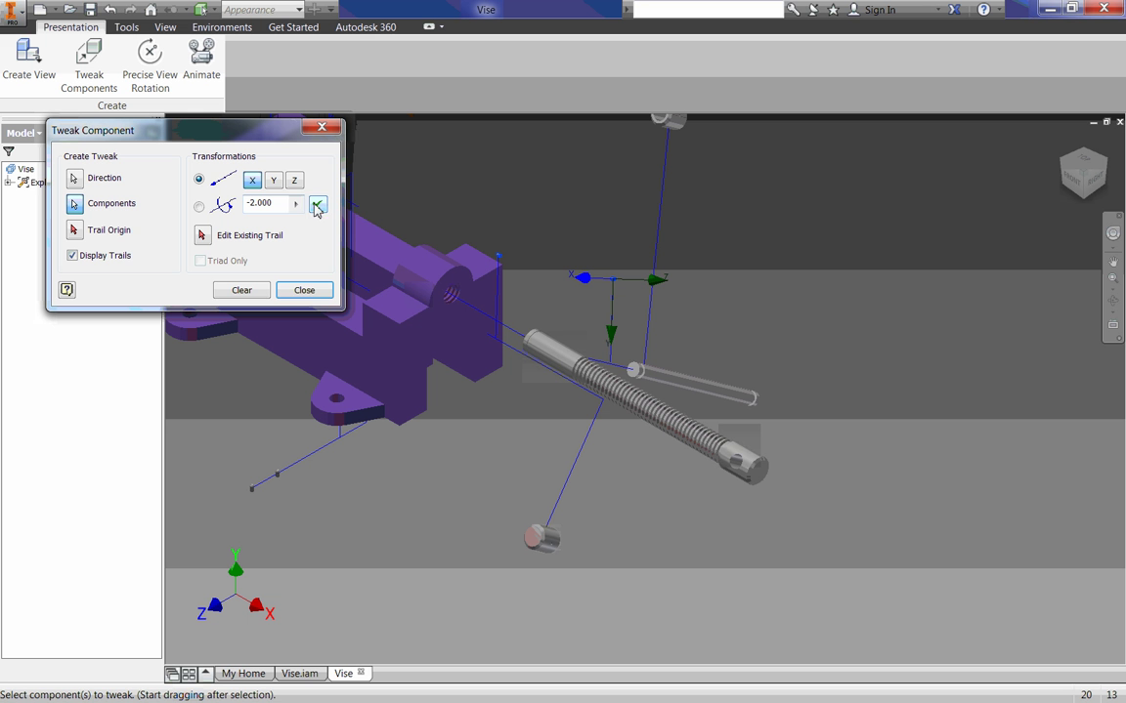
left_click(284, 202)
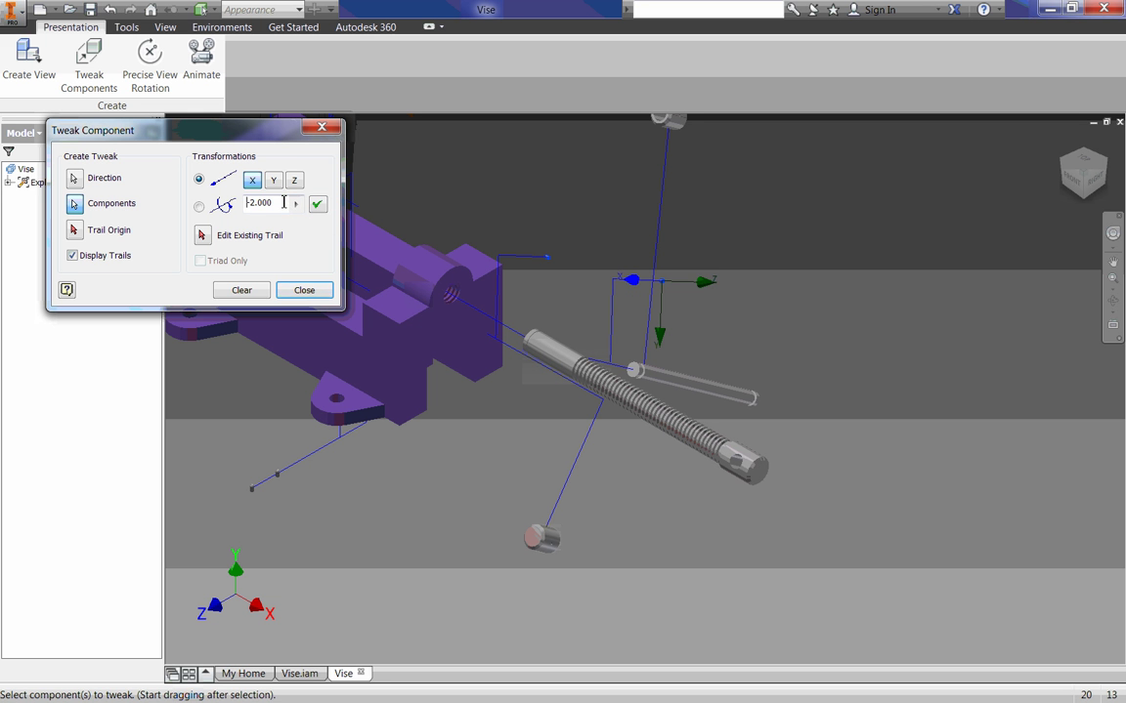
left_click(238, 291)
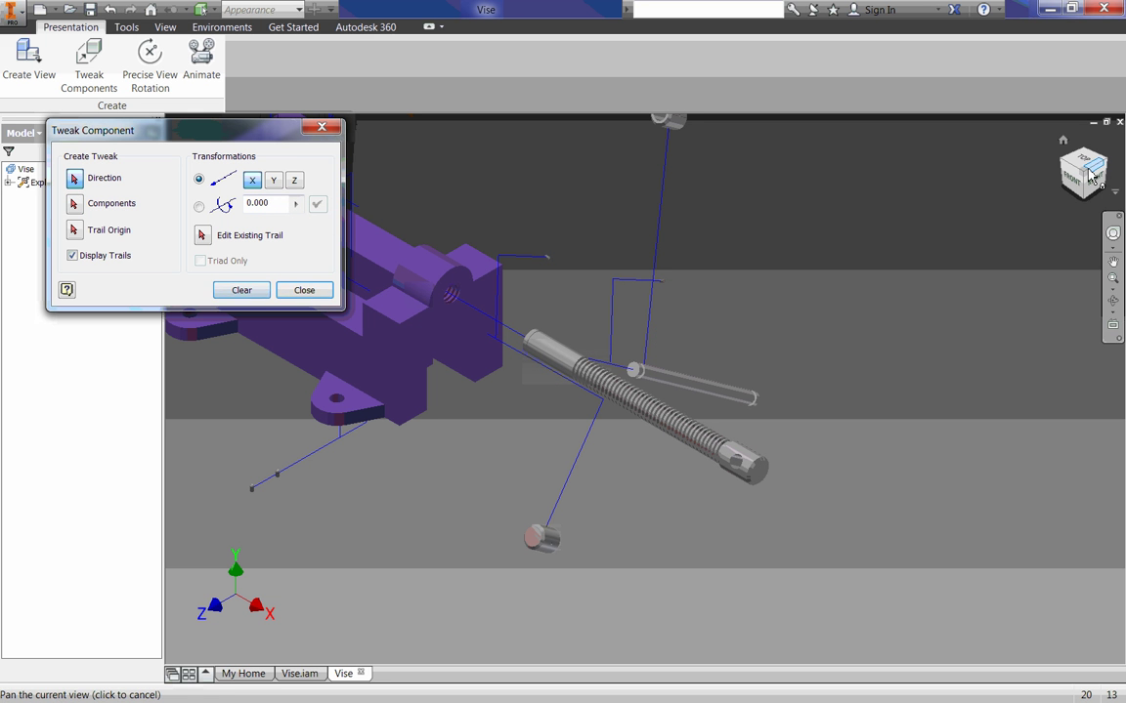
scroll(446, 371, "down", 3)
scroll(582, 410, "up", 5)
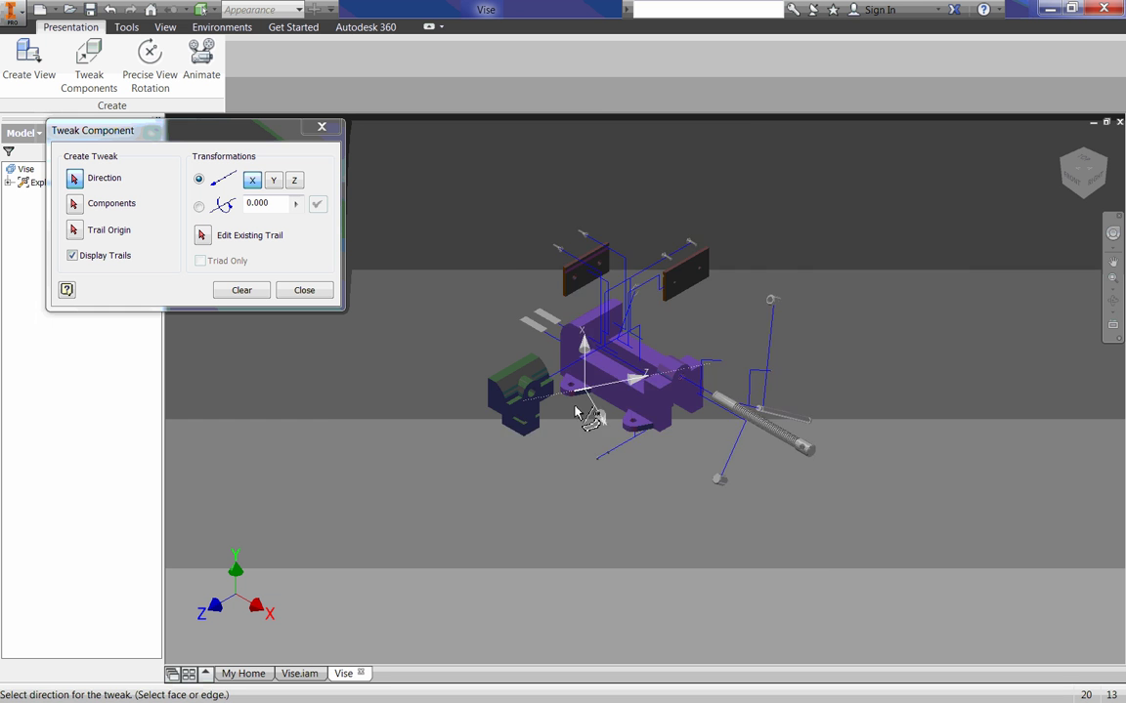
middle_click_drag(667, 320, 599, 370)
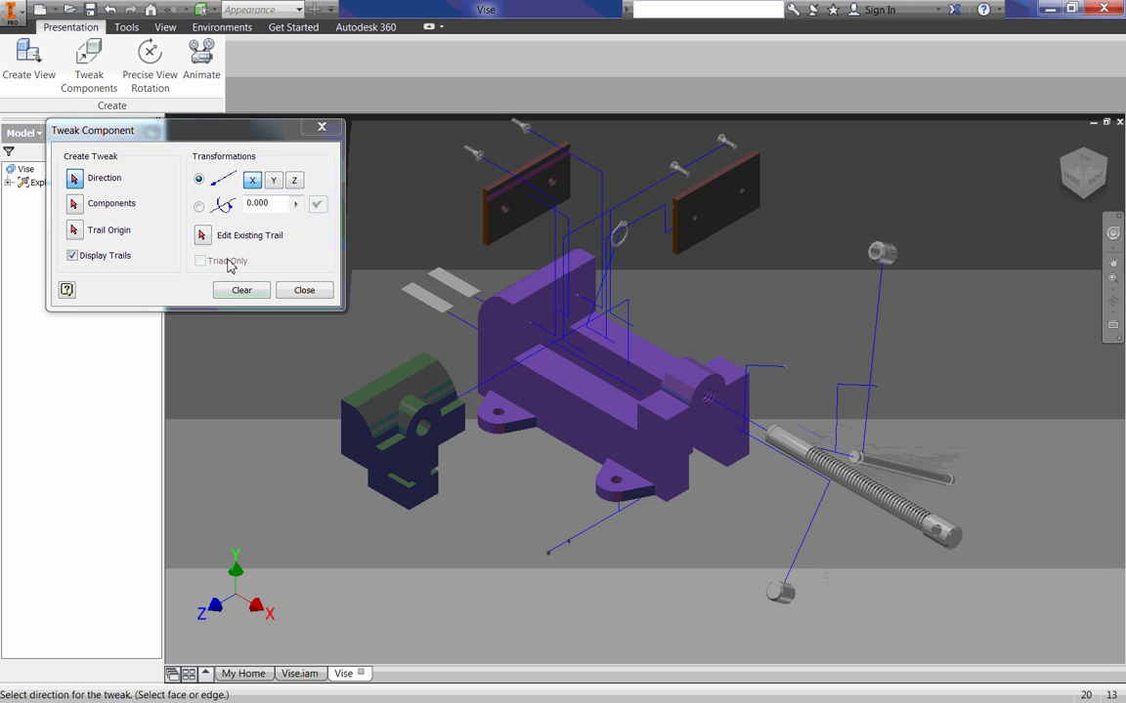
left_click(300, 290)
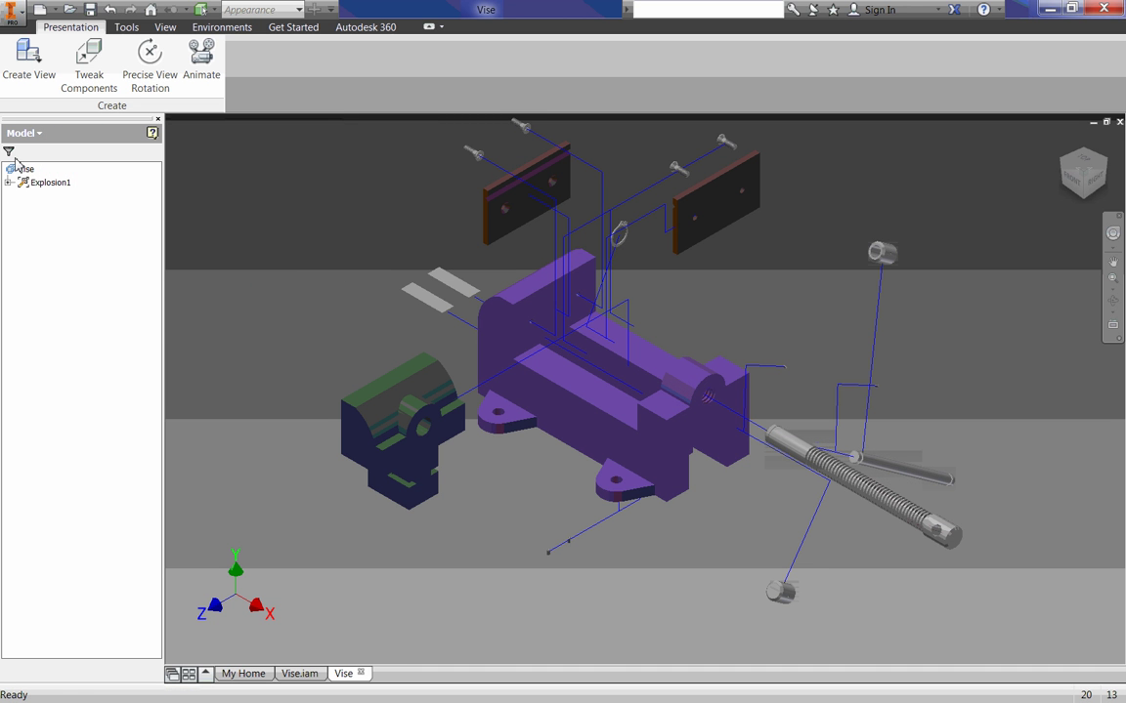
Start Animate, set the interval to 20, play the animation forward and reset it.
left_click(201, 64)
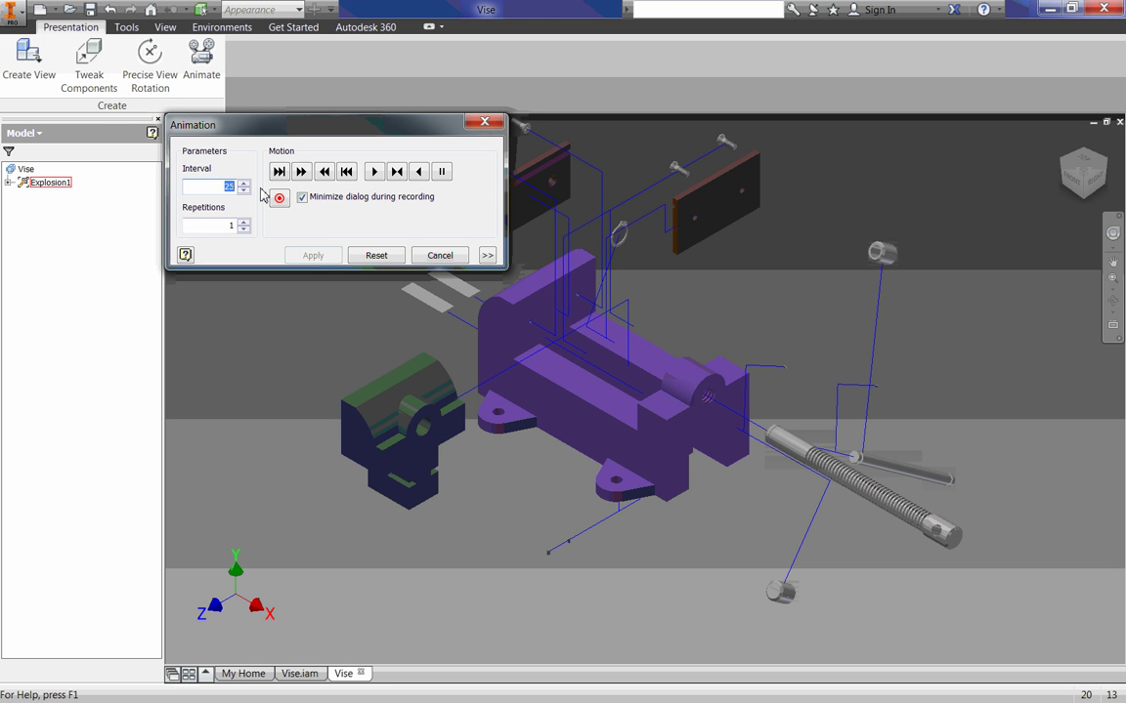
type("20")
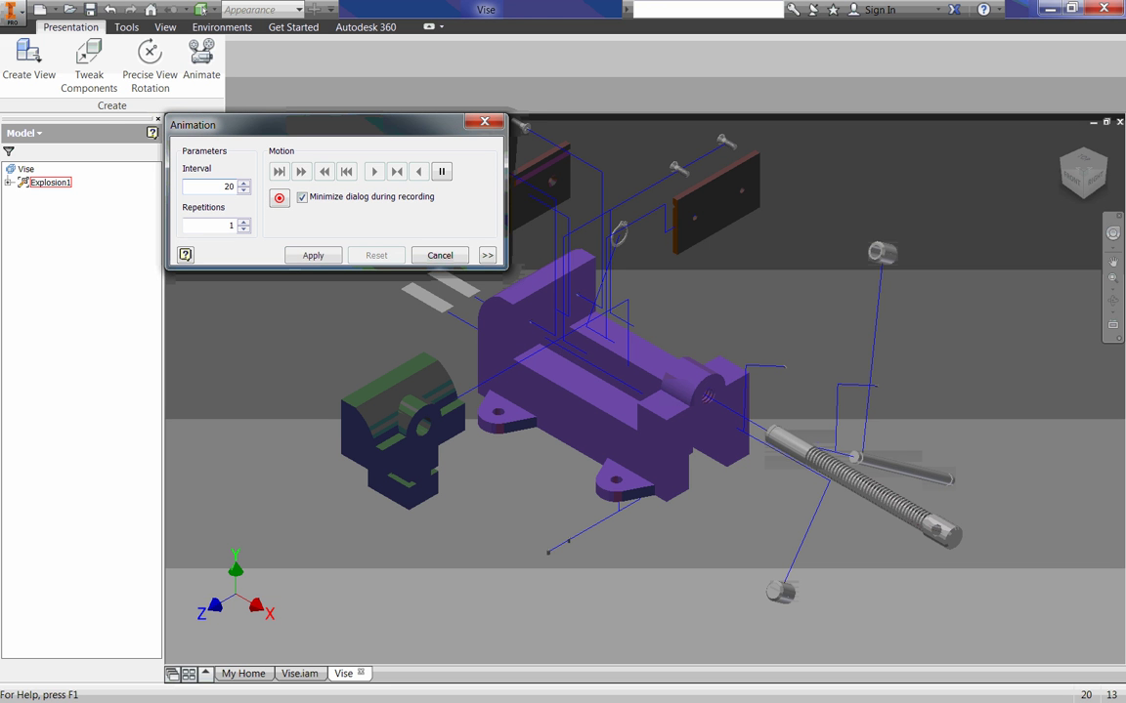
left_click(312, 257)
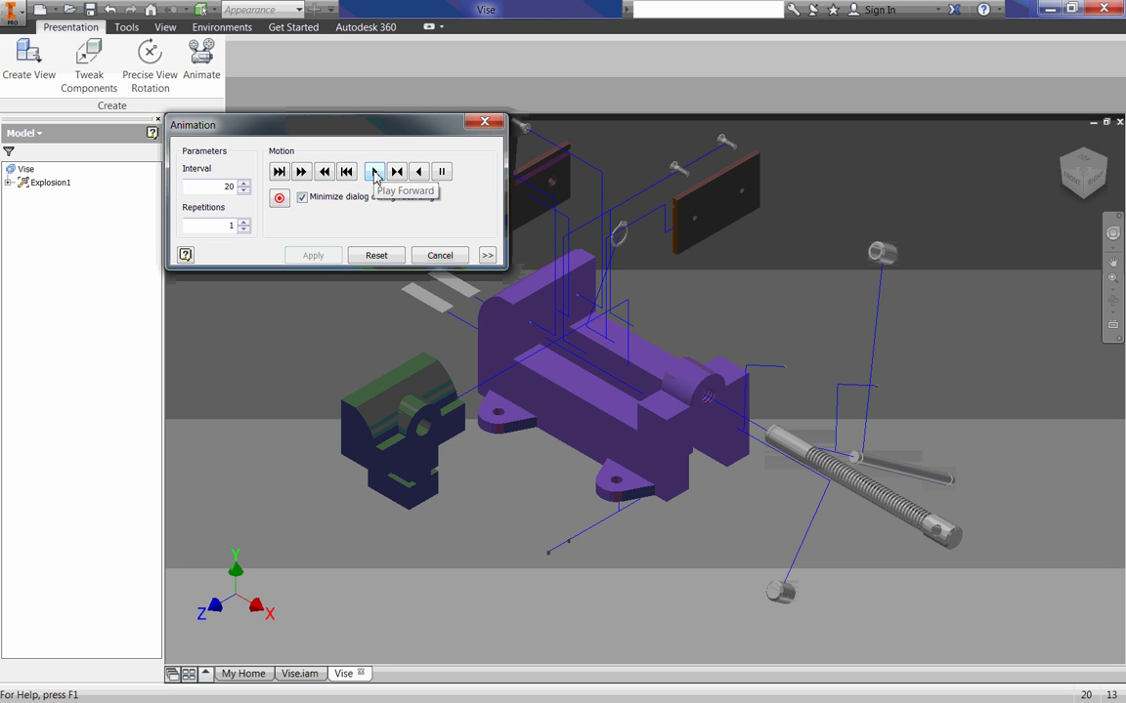
left_click(375, 172)
left_click_drag(363, 139, 243, 105)
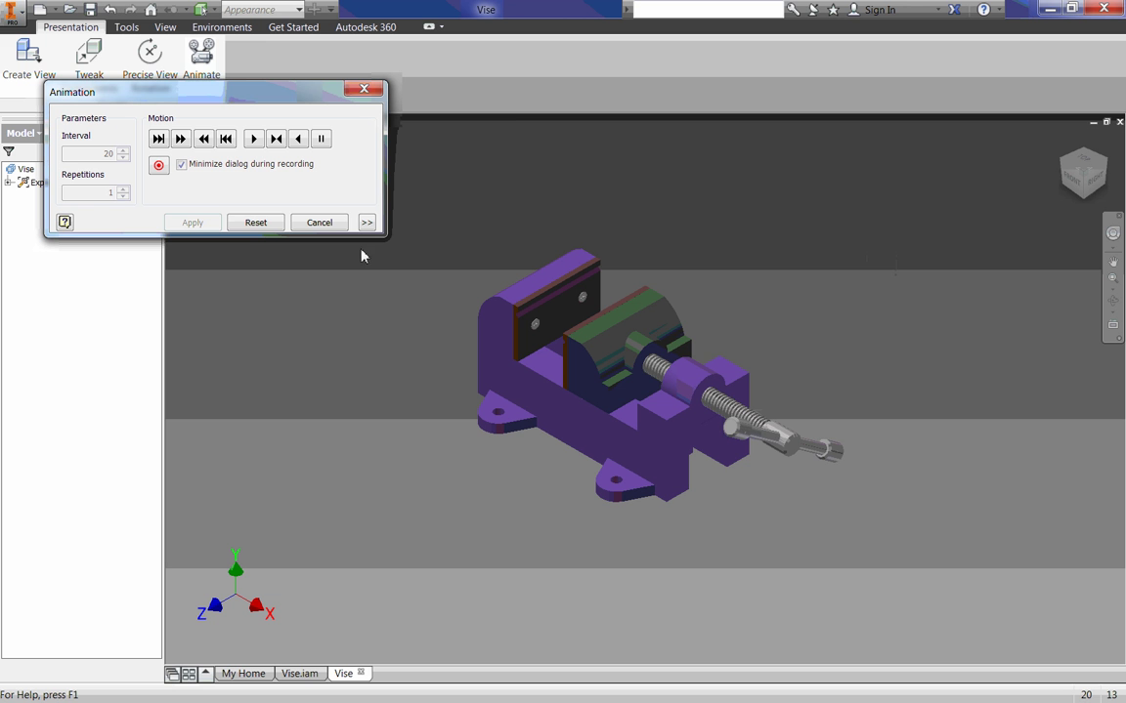
left_click(257, 227)
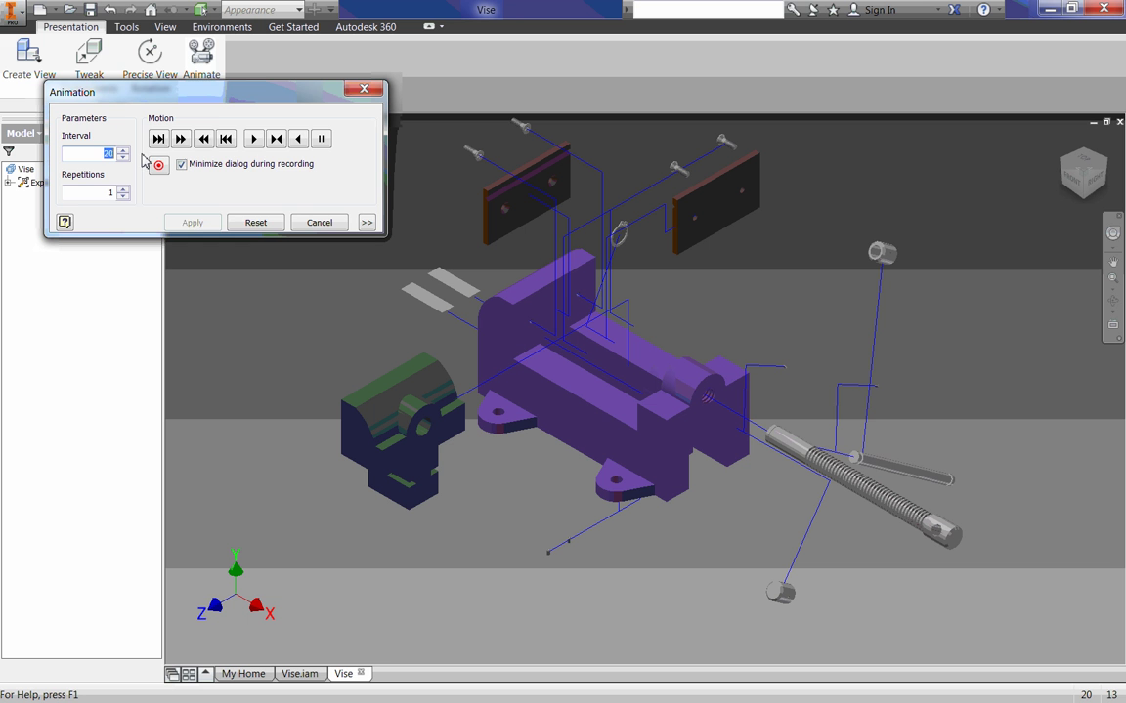
Set the animation interval to 1 with 4 repetitions, play it forward and reset it.
type("1")
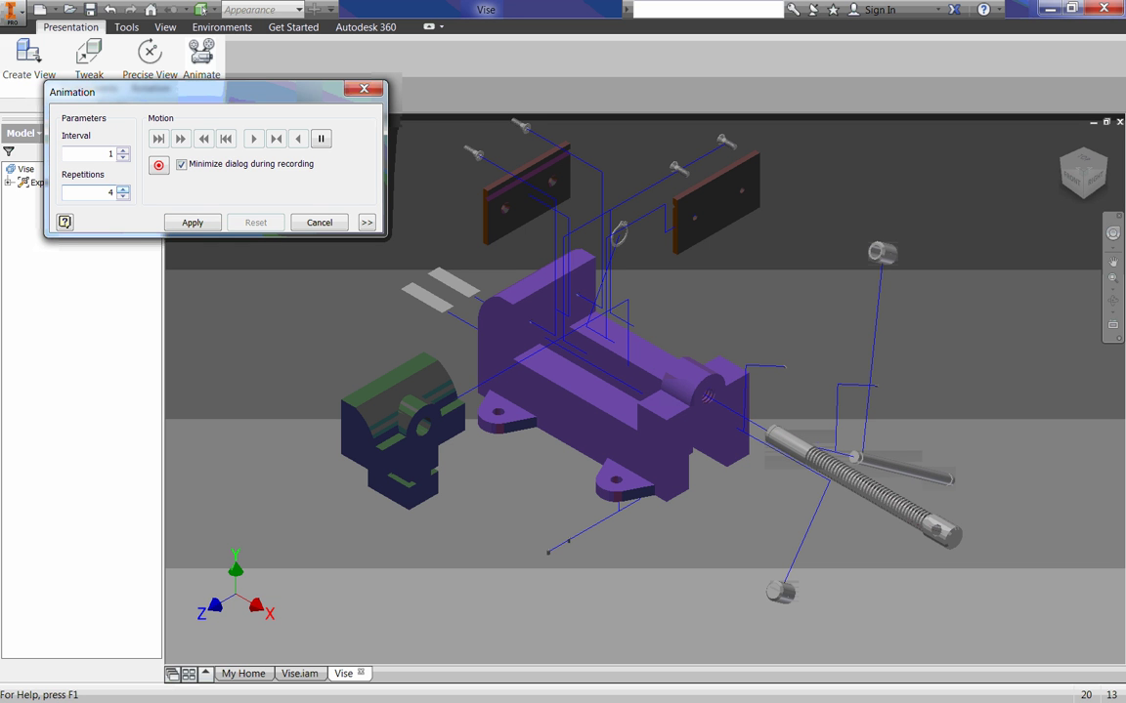
left_click(183, 223)
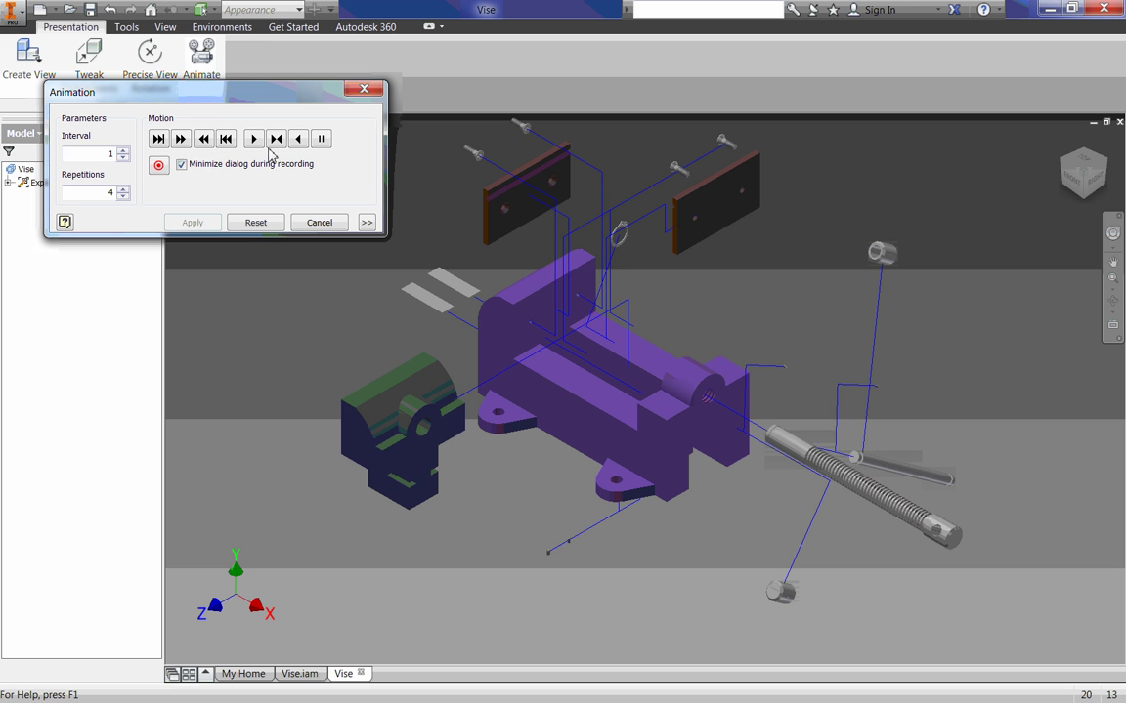
left_click(255, 141)
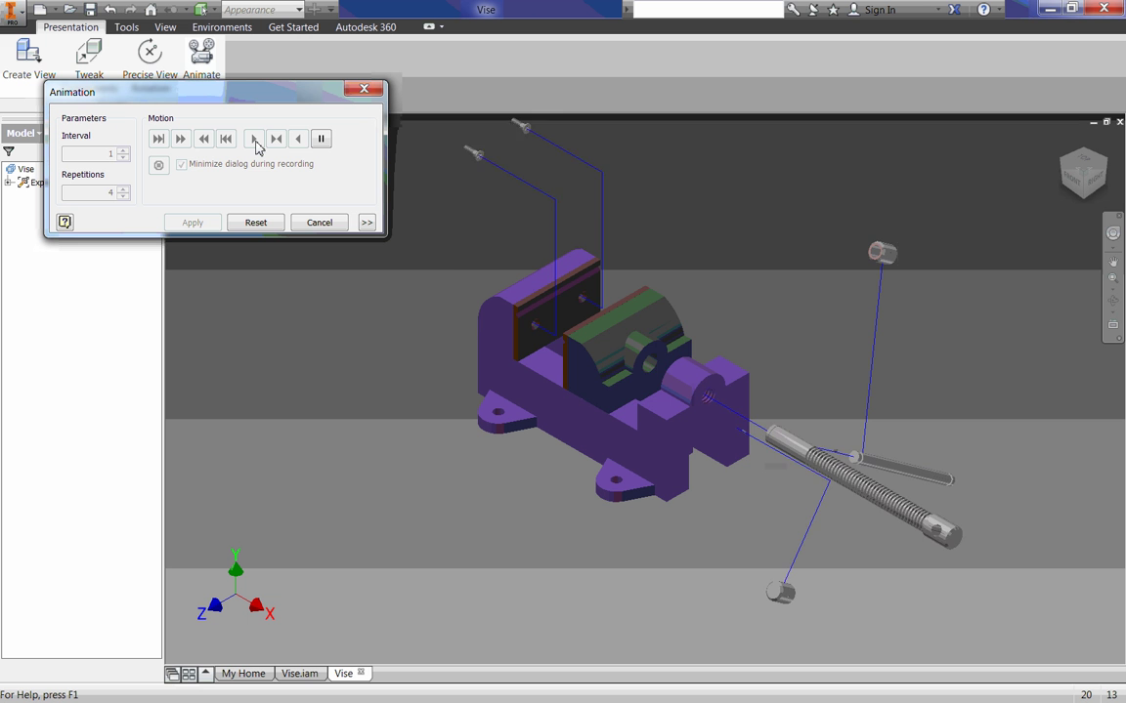
left_click(251, 225)
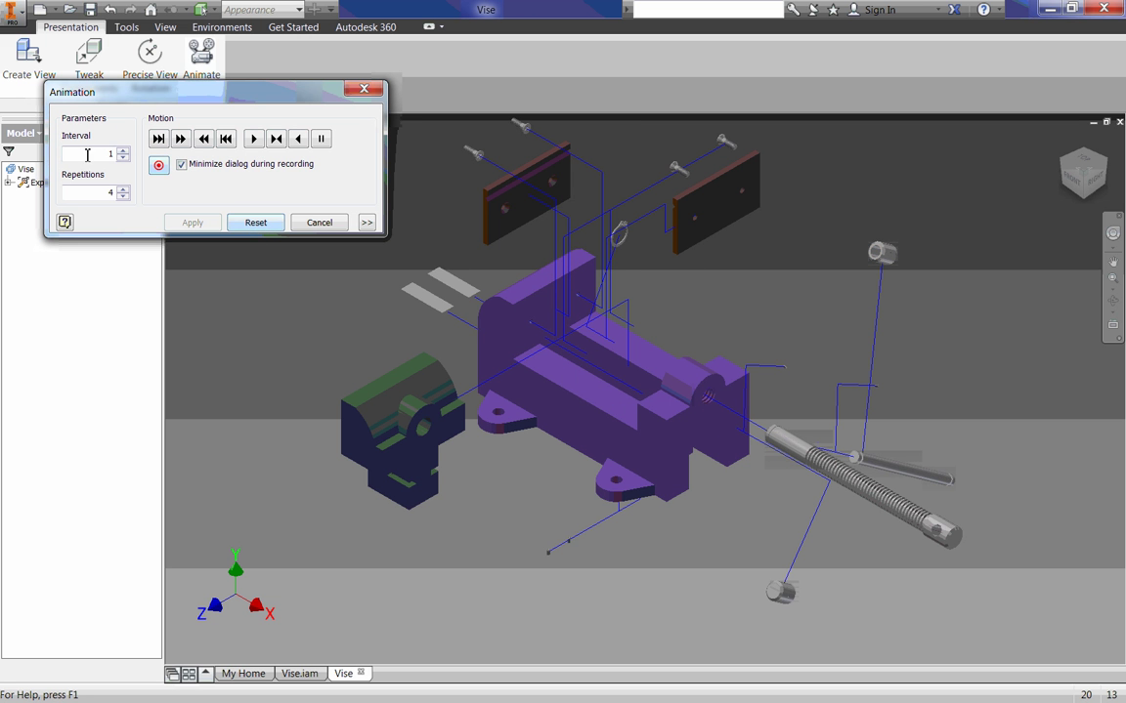
Set the animation interval to 10 with 1 repetition and apply the settings.
type("10")
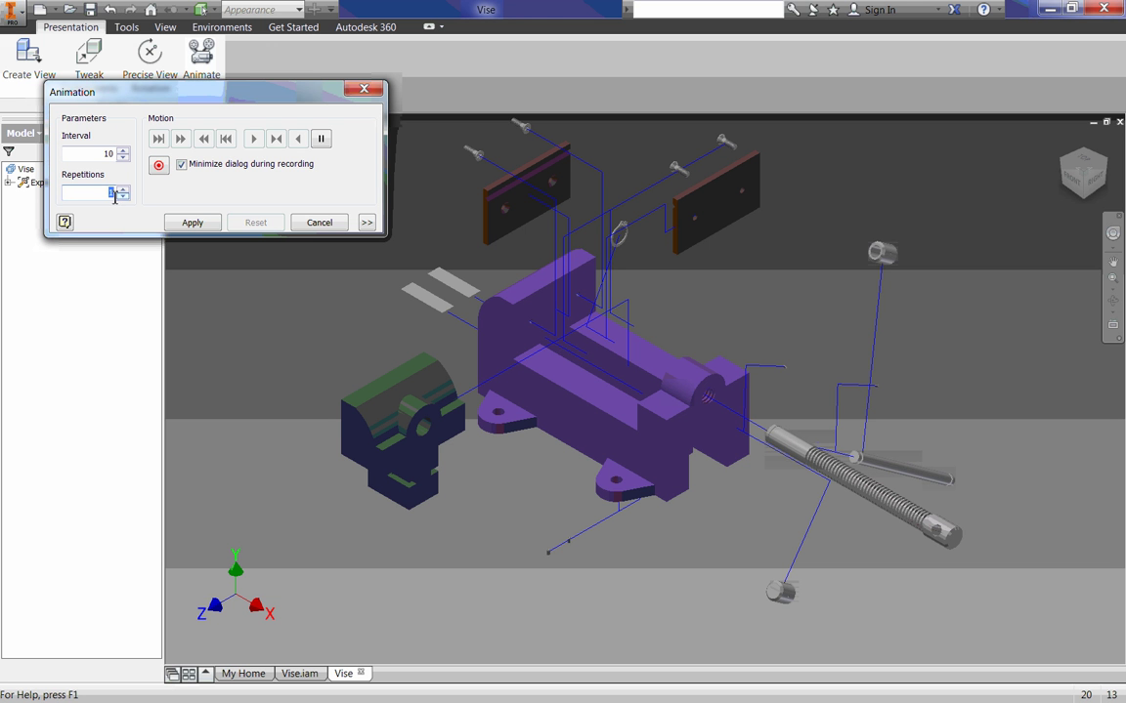
left_click(190, 221)
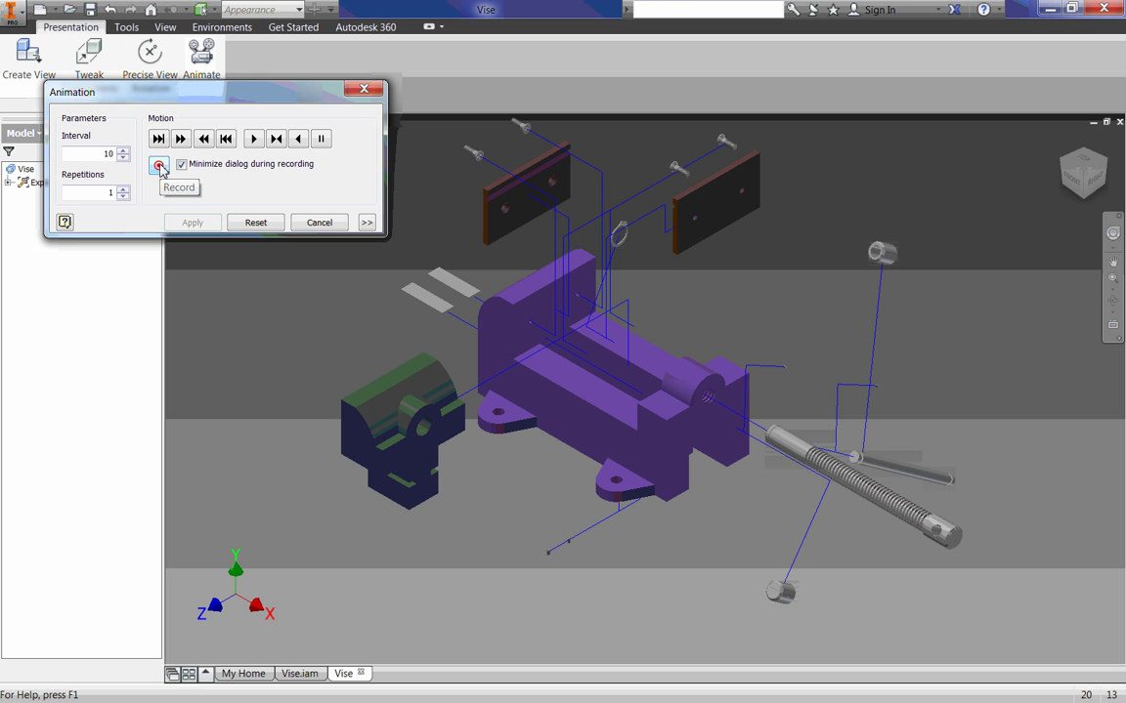
Record the animation played forward to a WMV file named "Vise Explo" with the 640 x 480 broadband export settings, and close the Animation dialog.
left_click(159, 166)
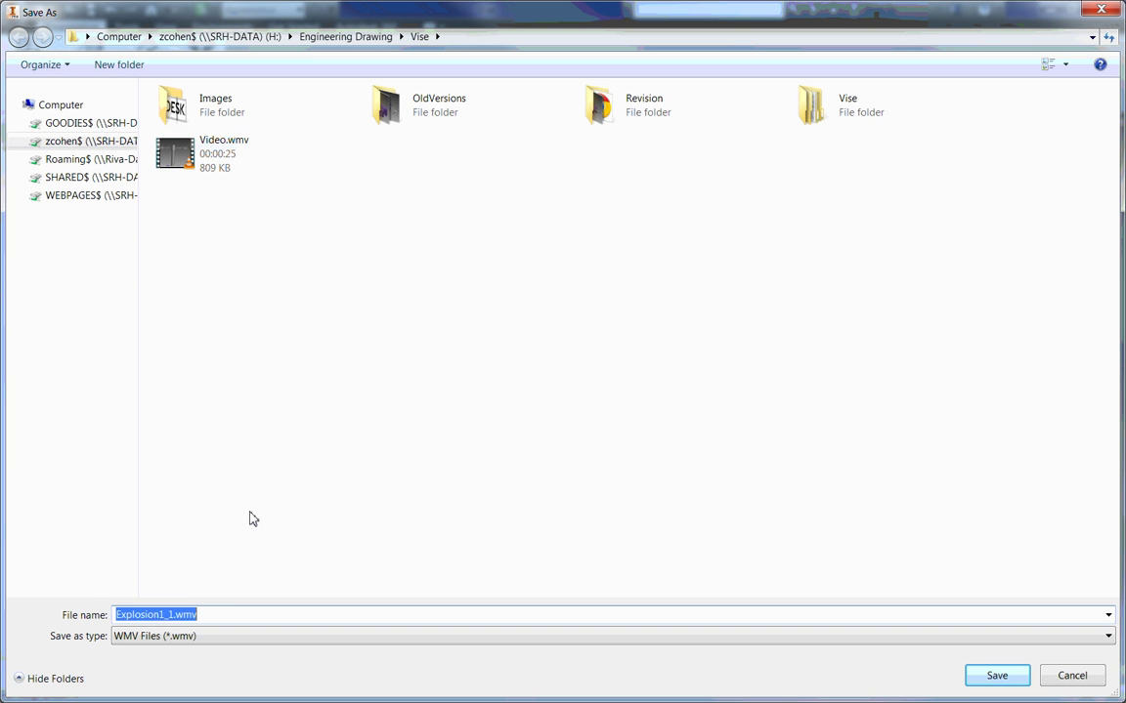
type("Explo")
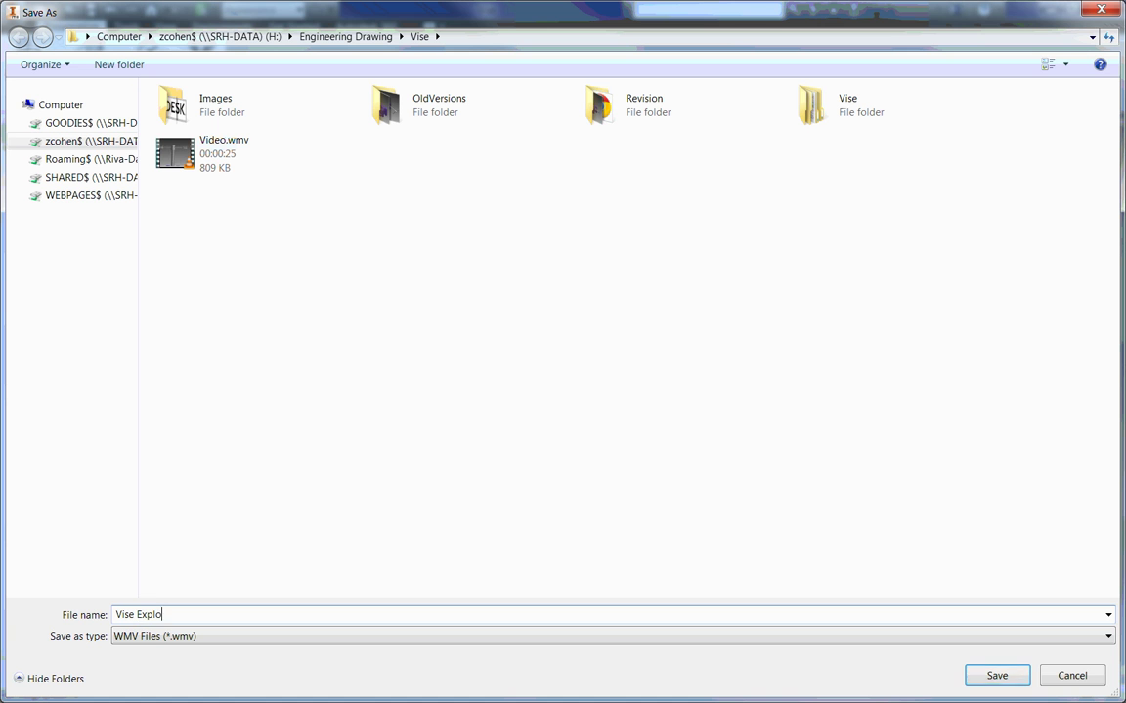
key("Return")
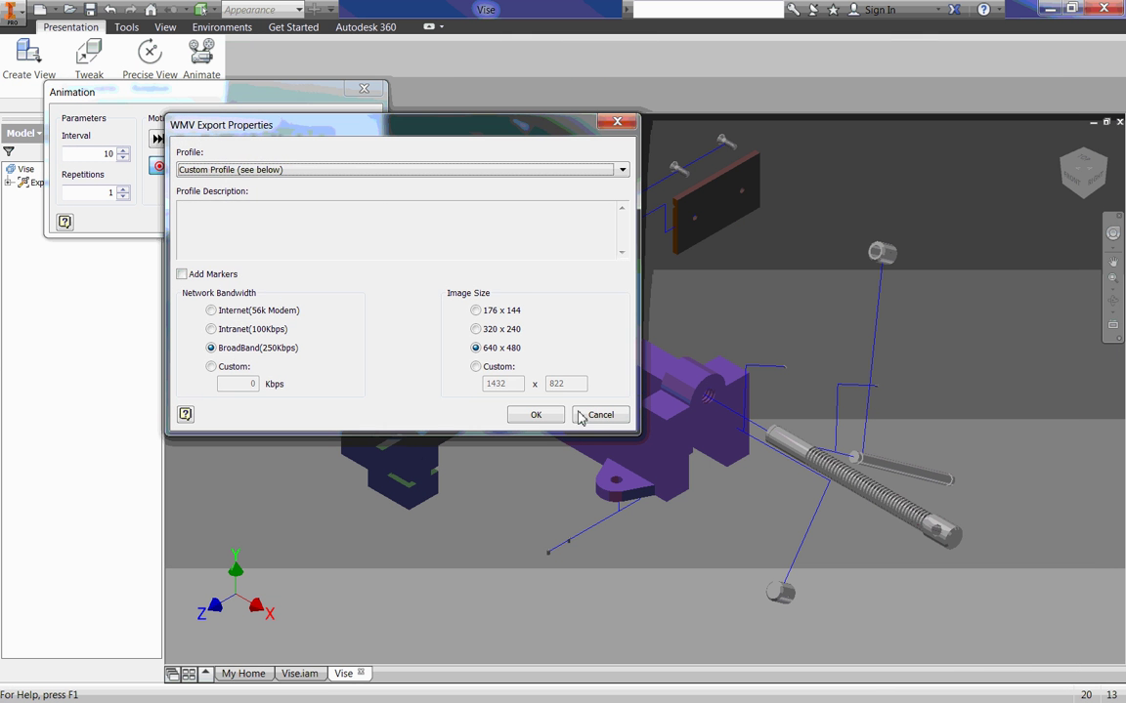
left_click(535, 415)
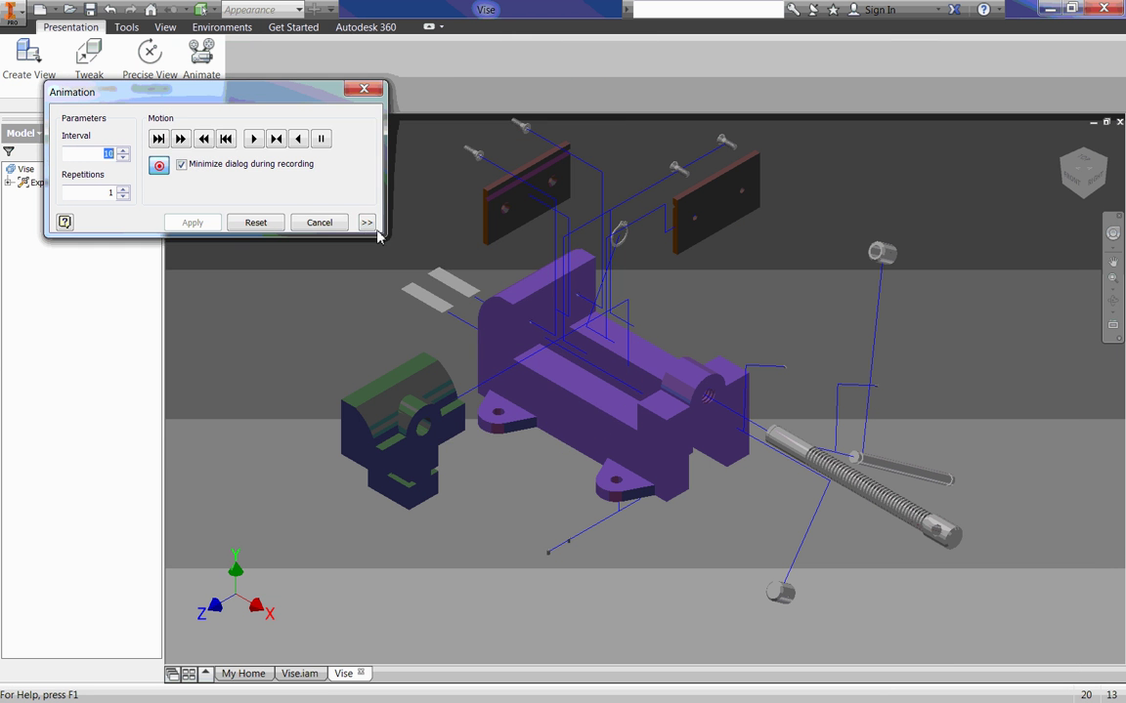
left_click(252, 142)
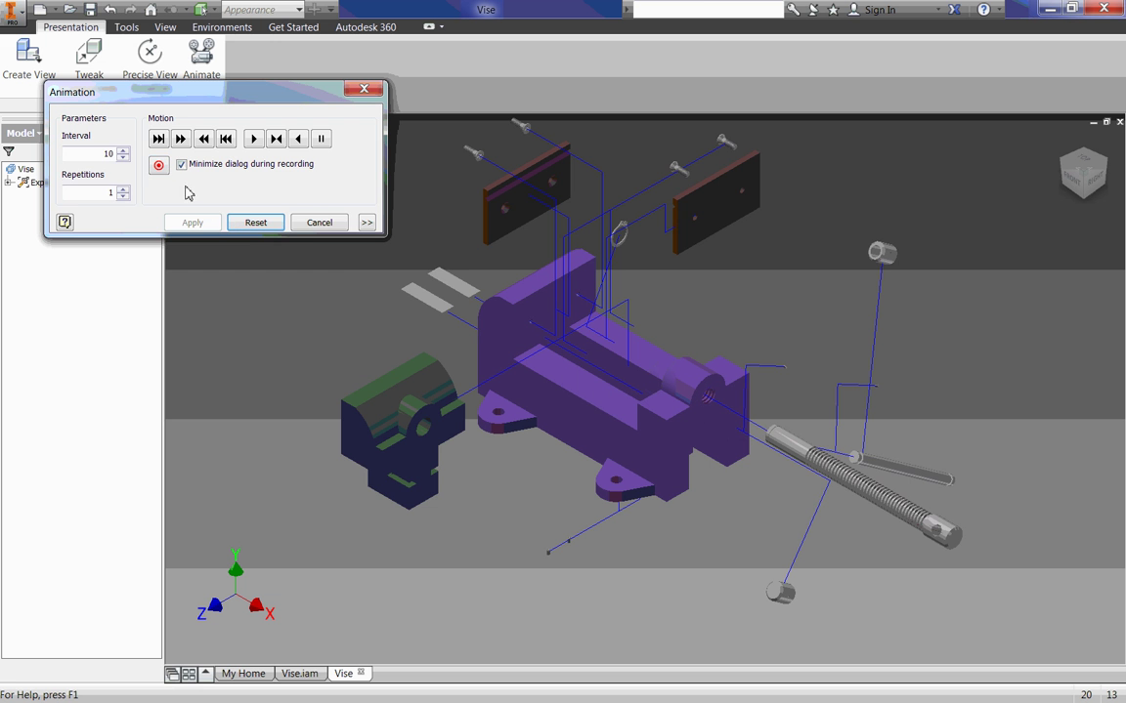
left_click(363, 89)
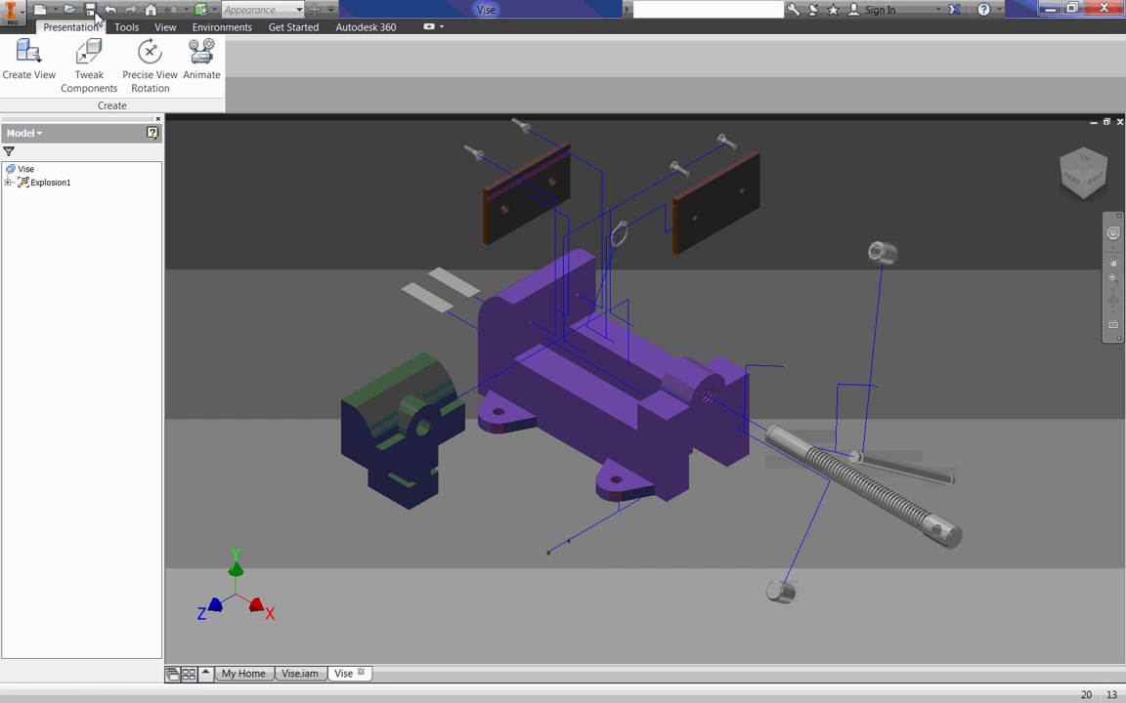
Save the presentation as an Inventor presentation (.ipn) file in the Vise folder, naming it "Vise Explosio".
left_click(90, 11)
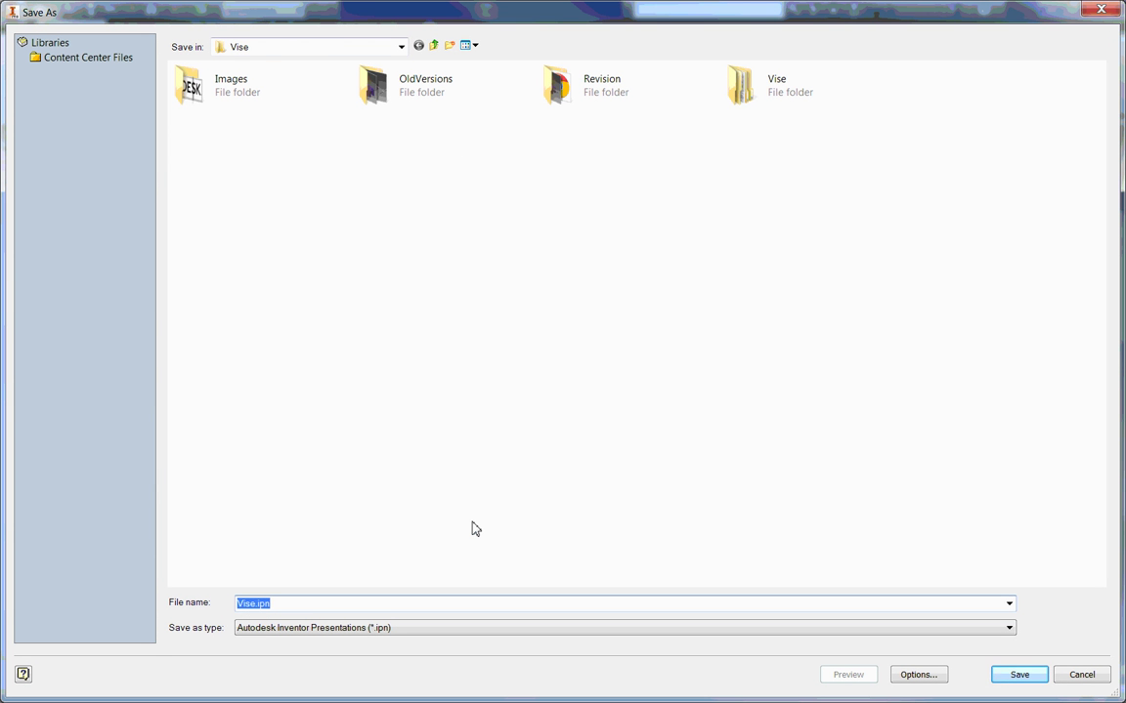
type("Vise Explosio")
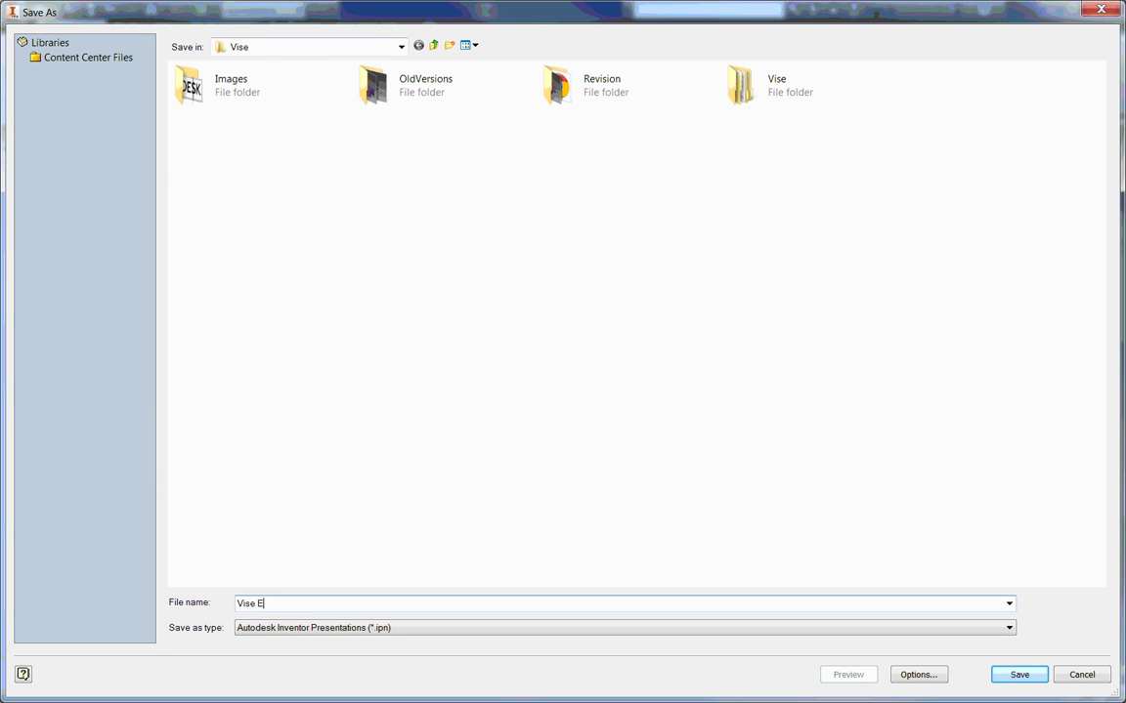